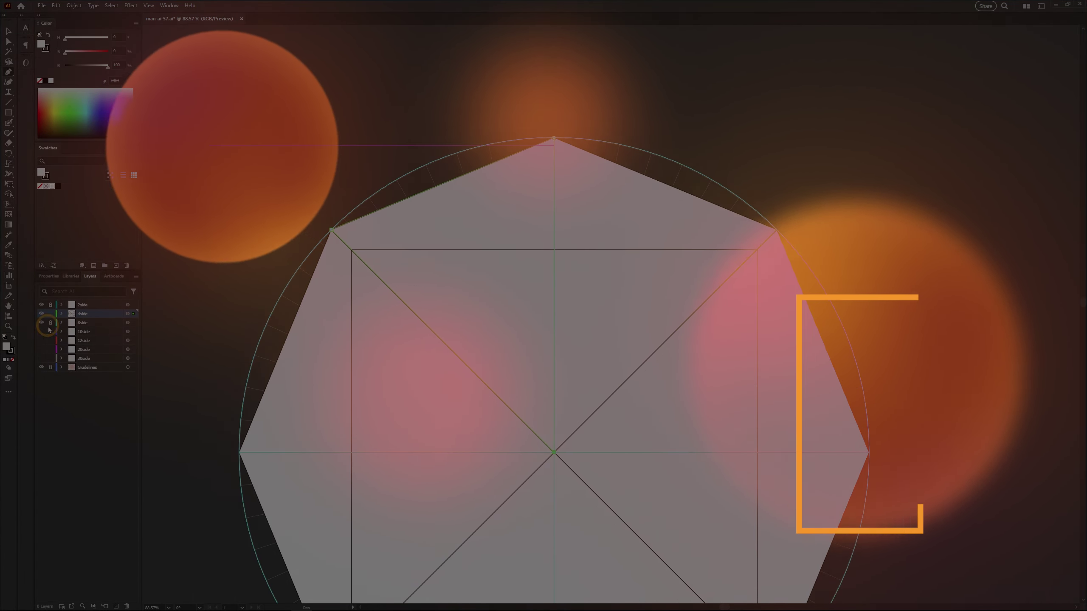
Step: Close the heptagon path, then add the library's mandala colour group to the document swatches
{"action": "left_click", "coordinate": [105, 606]}
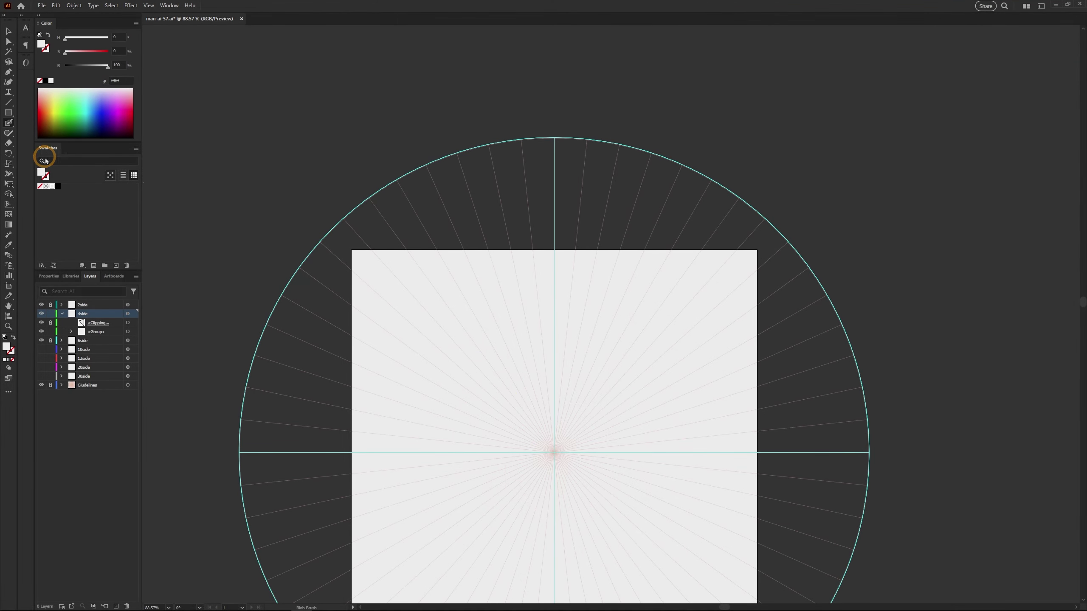
{"action": "key", "text": "shift+b"}
{"action": "scroll", "coordinate": [533, 361], "scroll_direction": "up", "scroll_amount": 3}
{"action": "left_click", "coordinate": [70, 276]}
{"action": "right_click", "coordinate": [109, 381]}
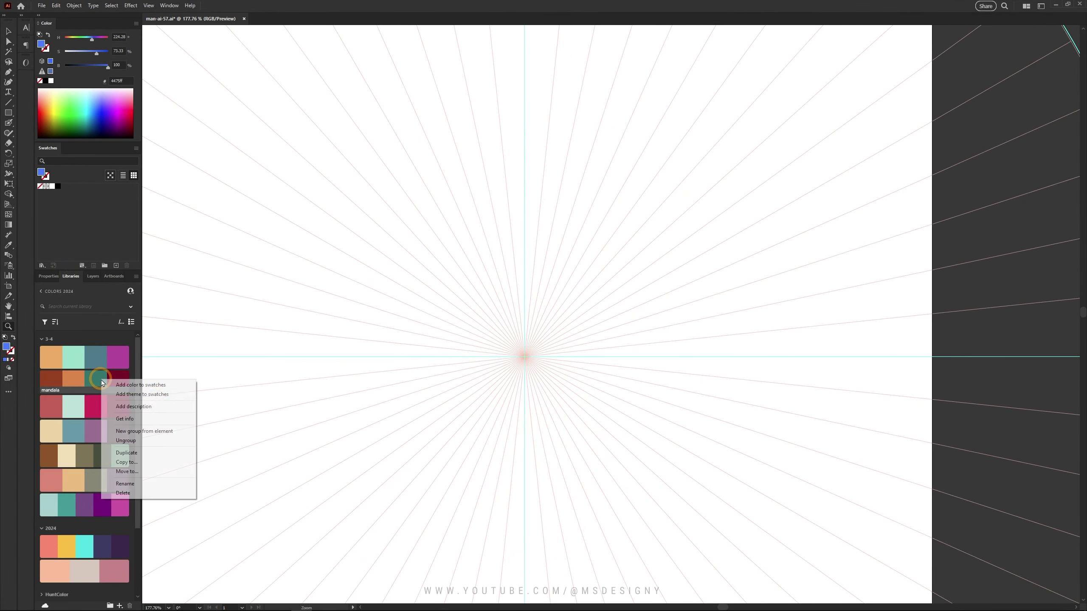
{"action": "left_click", "coordinate": [162, 397]}
{"action": "left_click", "coordinate": [47, 275]}
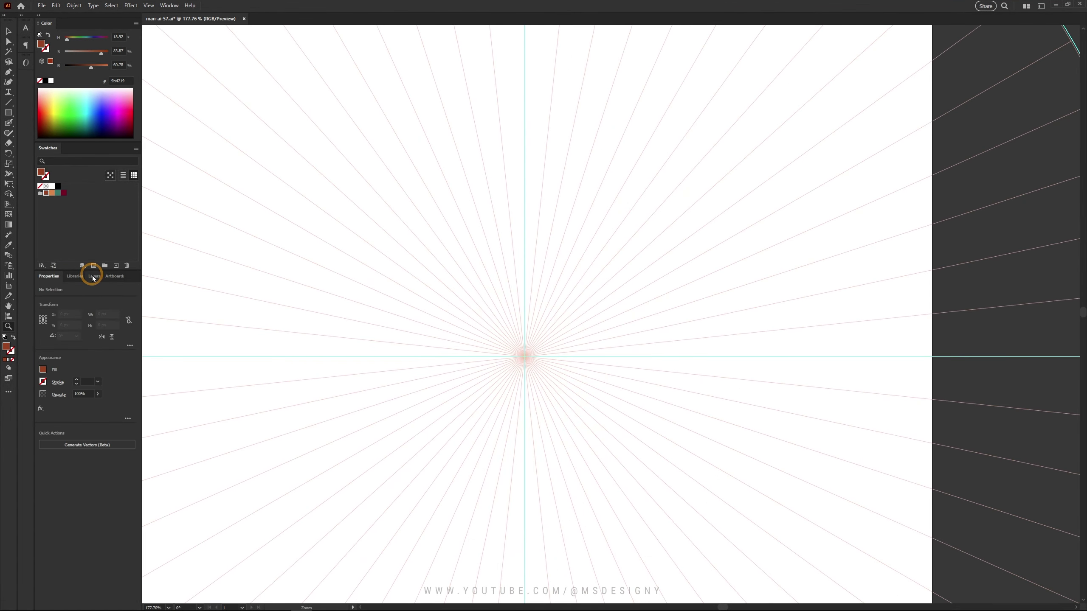
Step: Paint brown mirrored lotus petals with vein lines and outer arcs, then begin shaping a teardrop
{"action": "mouse_move", "coordinate": [471, 303]}
{"action": "left_mouse_down"}
{"action": "mouse_move", "coordinate": [613, 304]}
{"action": "mouse_move", "coordinate": [582, 304]}
{"action": "left_mouse_up"}
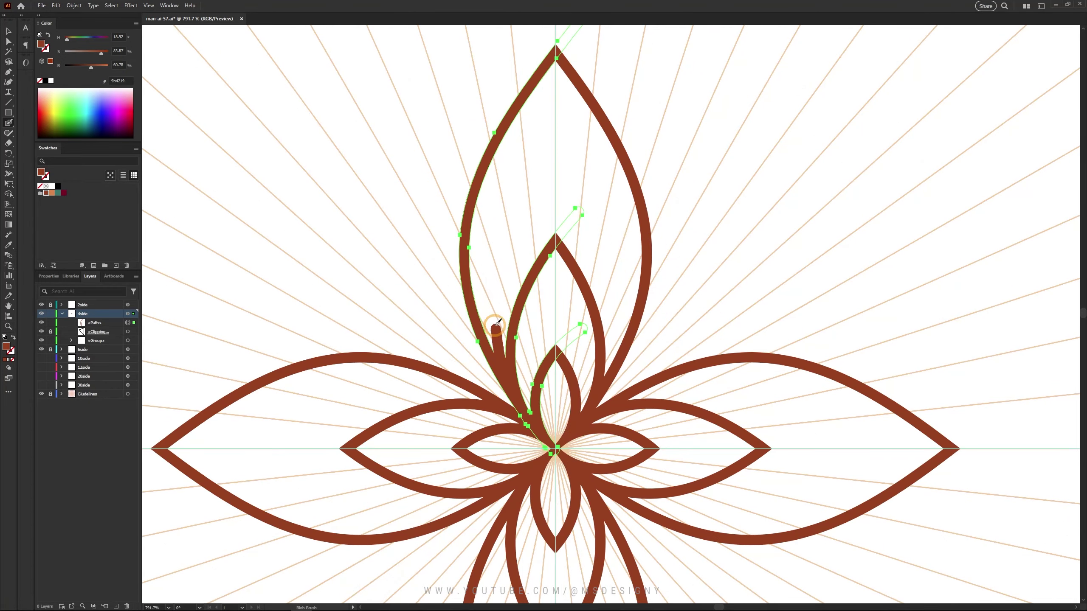
{"action": "key", "text": "a"}
{"action": "scroll", "coordinate": [565, 157], "scroll_direction": "up", "scroll_amount": 3}
{"action": "scroll", "coordinate": [425, 117], "scroll_direction": "up", "scroll_amount": 3}
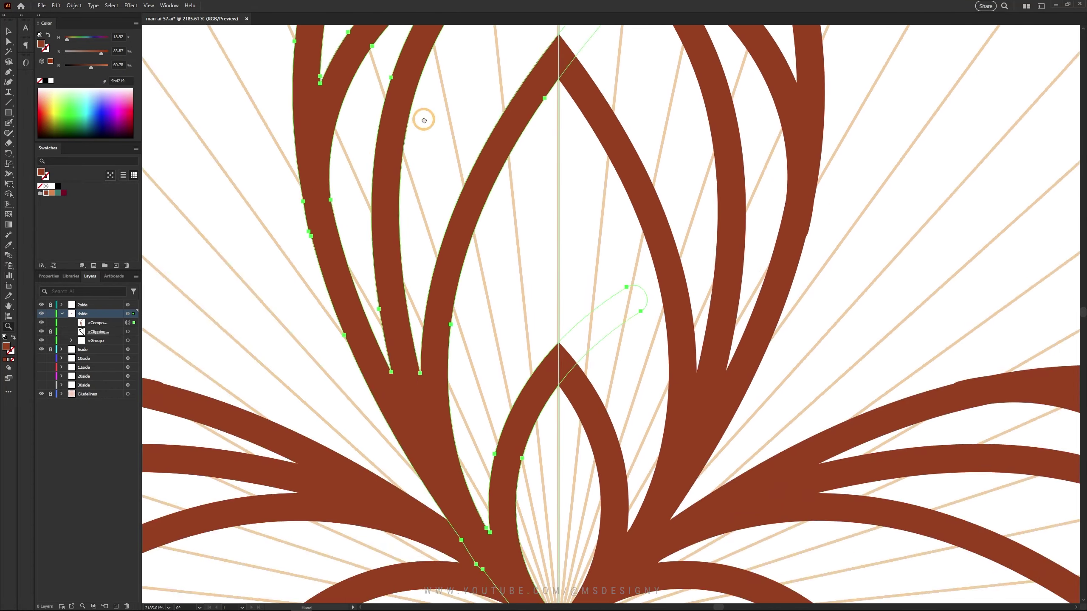
{"action": "scroll", "coordinate": [512, 128], "scroll_direction": "up", "scroll_amount": 3}
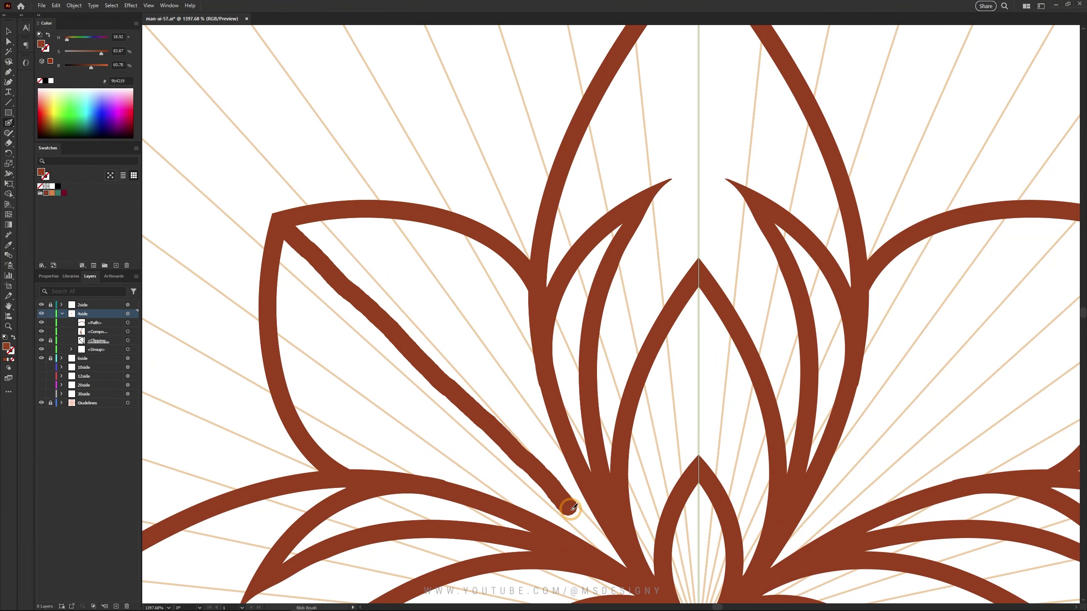
{"action": "left_click_drag", "start_coordinate": [573, 507], "coordinate": [641, 577]}
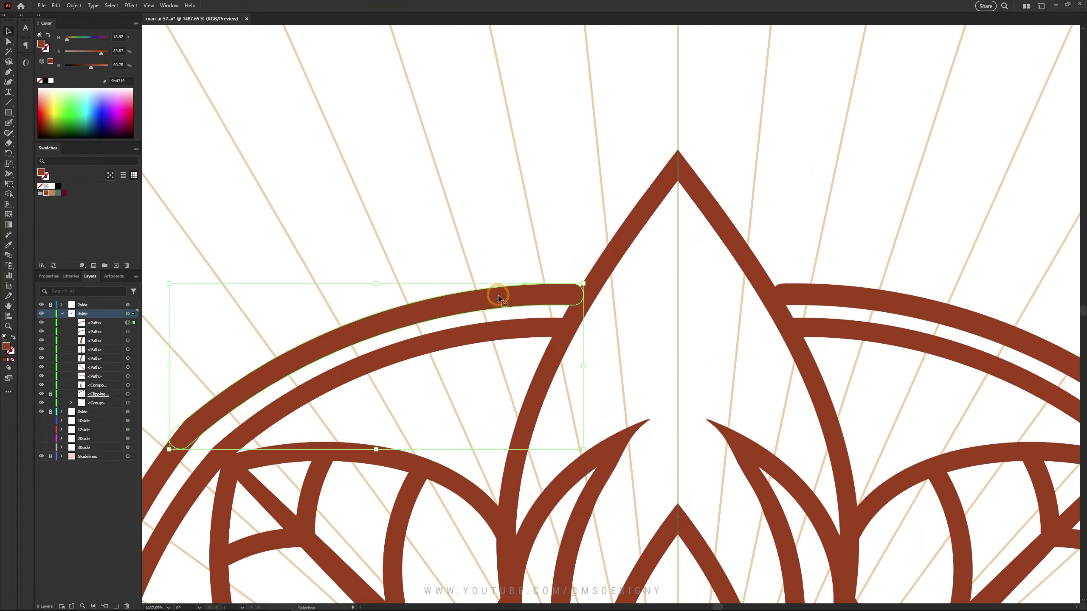
{"action": "scroll", "coordinate": [515, 193], "scroll_direction": "down", "scroll_amount": 3}
{"action": "scroll", "coordinate": [585, 193], "scroll_direction": "left", "scroll_amount": 5}
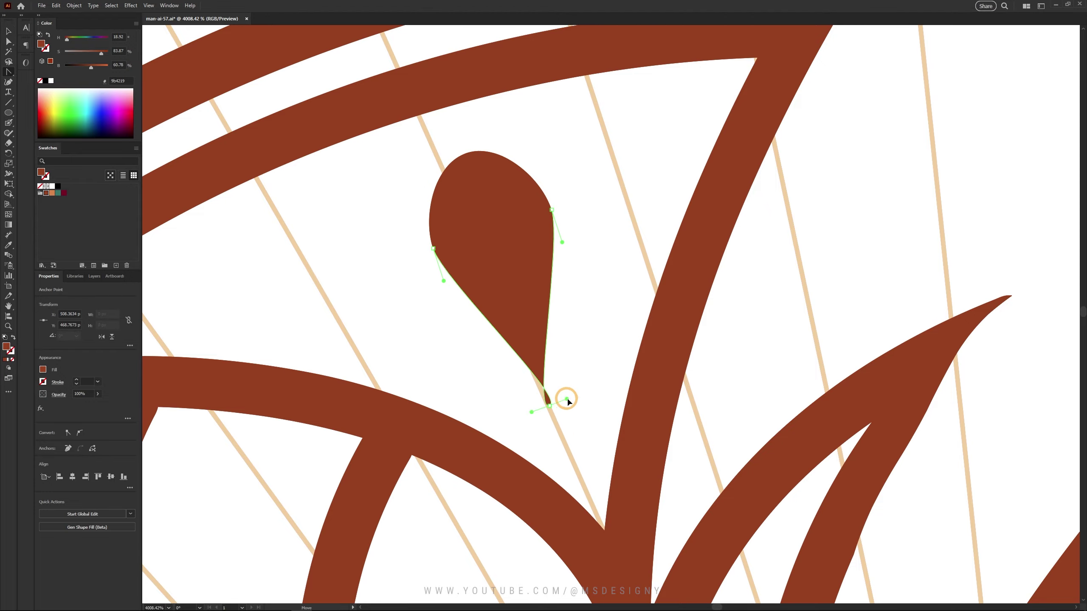
Step: Reshape the teardrop, then rotate a copy about 42° and mirror it to flank the centre drop
{"action": "left_click_drag", "start_coordinate": [567, 401], "coordinate": [499, 429]}
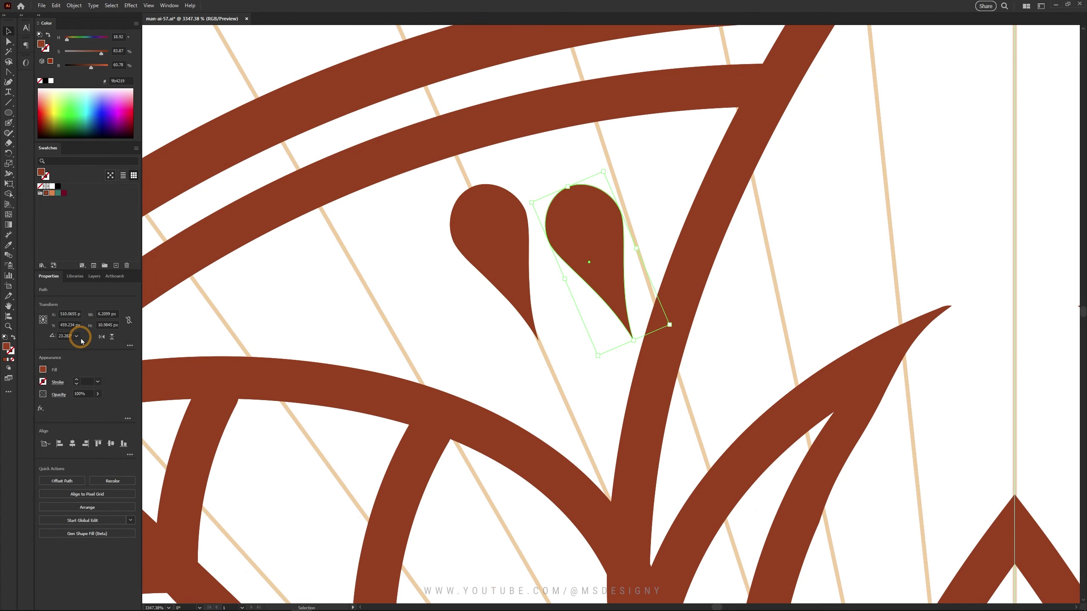
{"action": "left_click", "coordinate": [598, 349]}
{"action": "left_click_drag", "start_coordinate": [607, 222], "coordinate": [708, 226]}
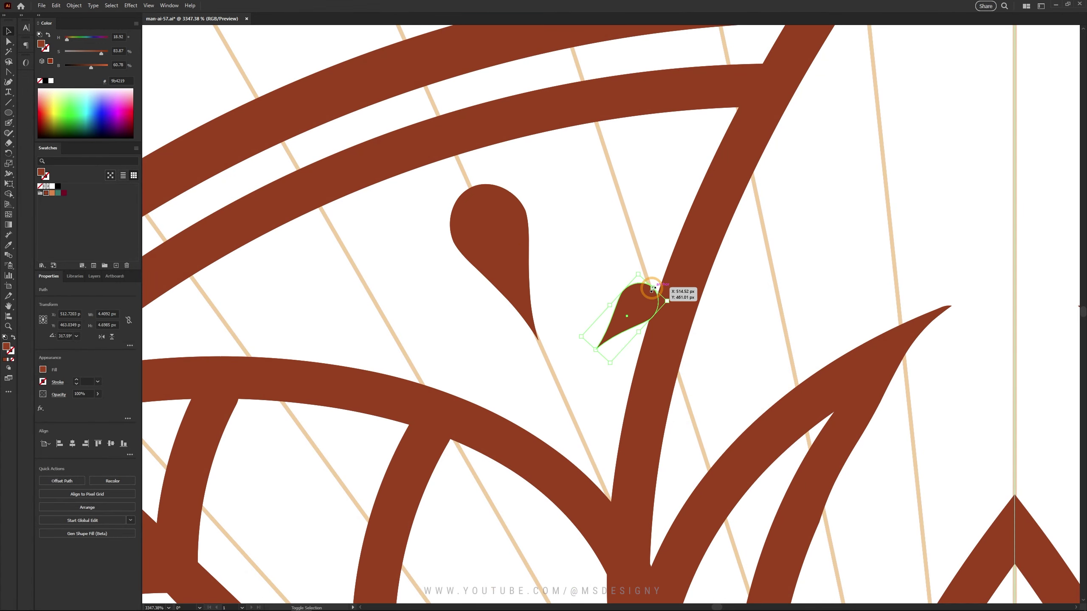
{"action": "left_click", "coordinate": [101, 337]}
{"action": "left_click_drag", "start_coordinate": [675, 293], "coordinate": [618, 304]}
Step: Apply a new rotation angle to the centre drop and both side drops of the cluster
{"action": "left_click", "coordinate": [492, 232]}
{"action": "left_click", "coordinate": [67, 335]}
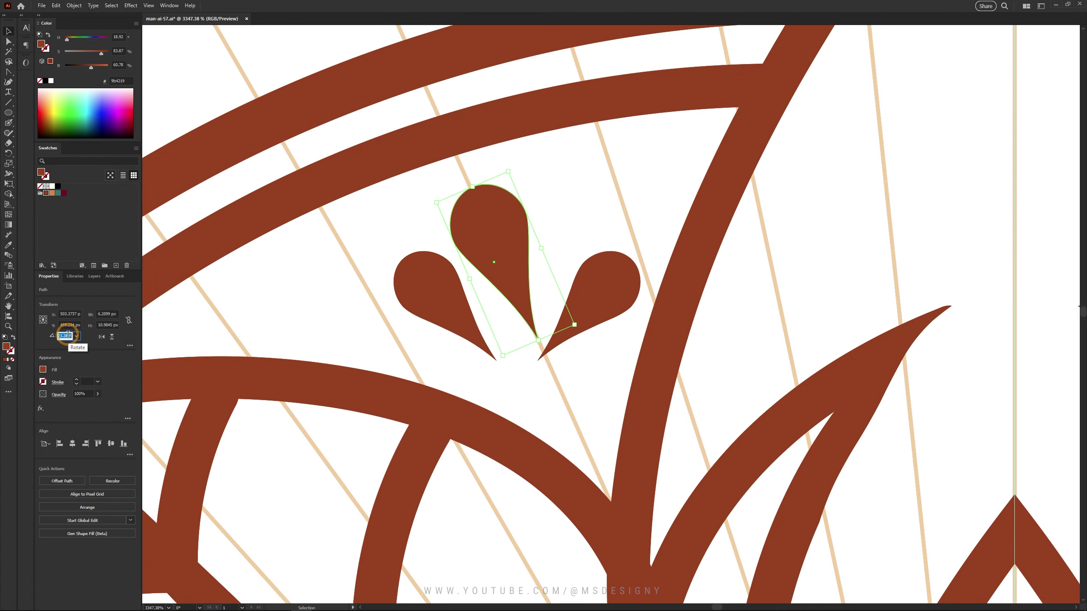
{"action": "left_click", "coordinate": [608, 283]}
{"action": "left_click", "coordinate": [433, 292], "text": "shift"}
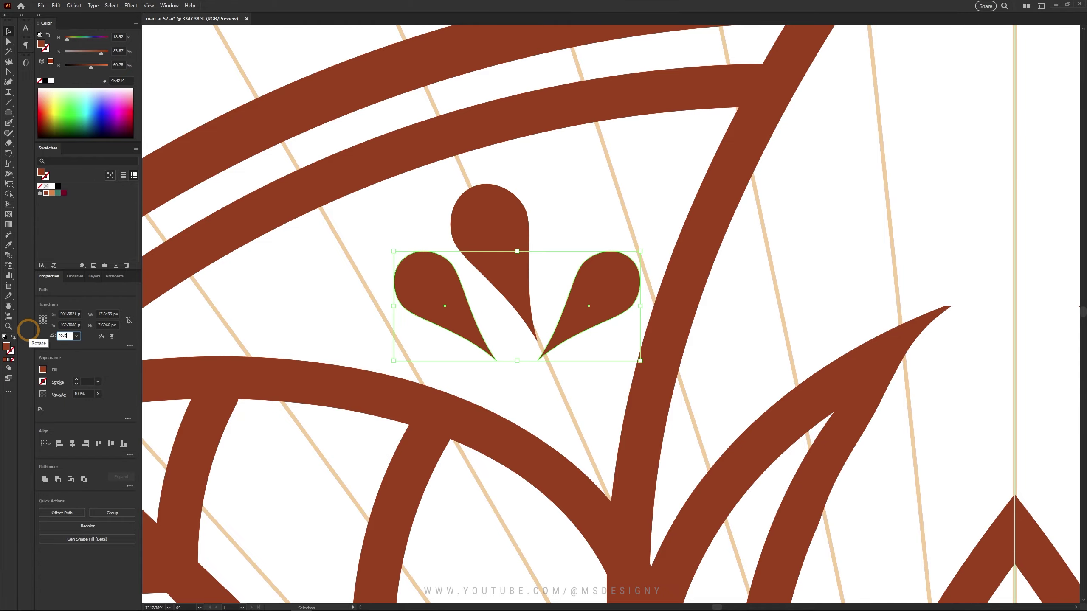
{"action": "key", "text": "Return"}
{"action": "left_click", "coordinate": [583, 284]}
Step: Place an upright copy of the small drop above the centre, centred on the vertical axis
{"action": "scroll", "coordinate": [497, 303], "scroll_direction": "down", "scroll_amount": 5}
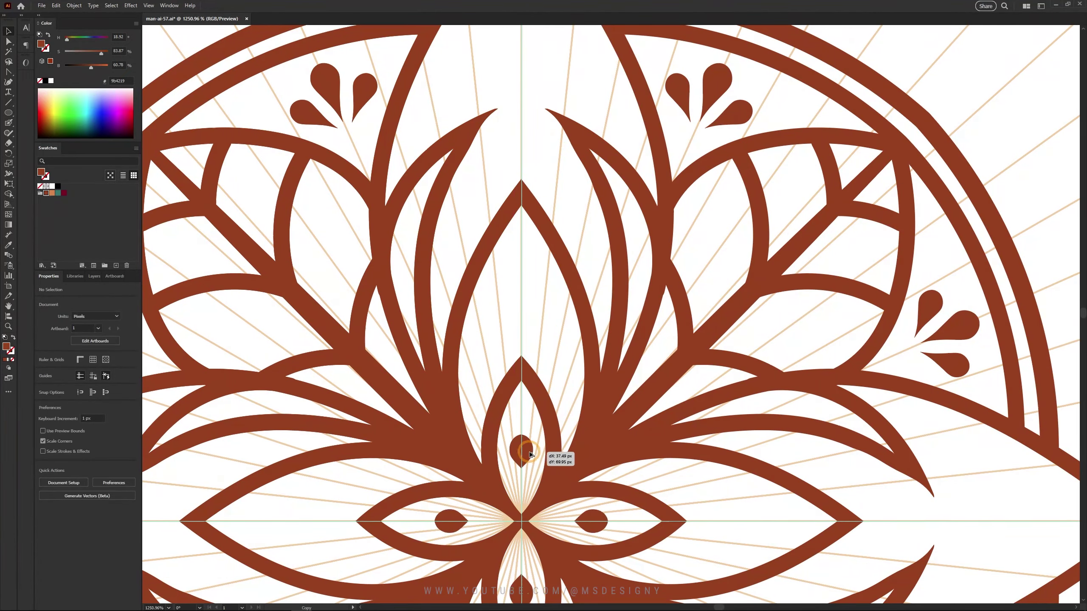
{"action": "left_click_drag", "start_coordinate": [529, 455], "coordinate": [527, 453]}
{"action": "scroll", "coordinate": [524, 536], "scroll_direction": "up", "scroll_amount": 5}
{"action": "left_click", "coordinate": [81, 350]}
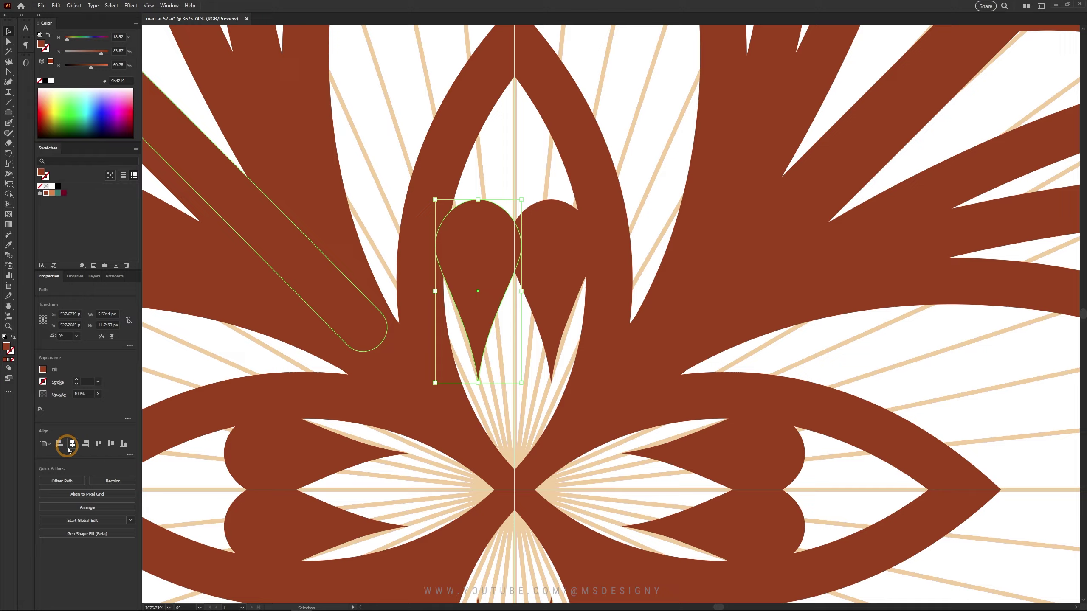
{"action": "left_click_drag", "start_coordinate": [467, 248], "coordinate": [509, 249]}
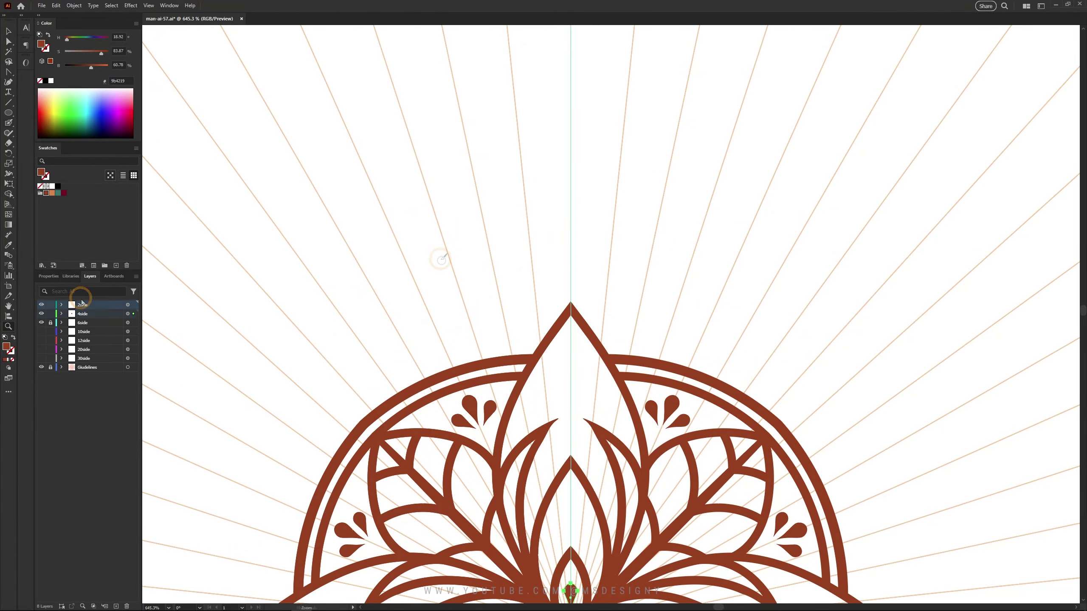
Step: Draw a diamond with curved upper edges, make it a clipping mask, and paint a rising curved stroke
{"action": "left_click", "coordinate": [517, 322], "text": "alt"}
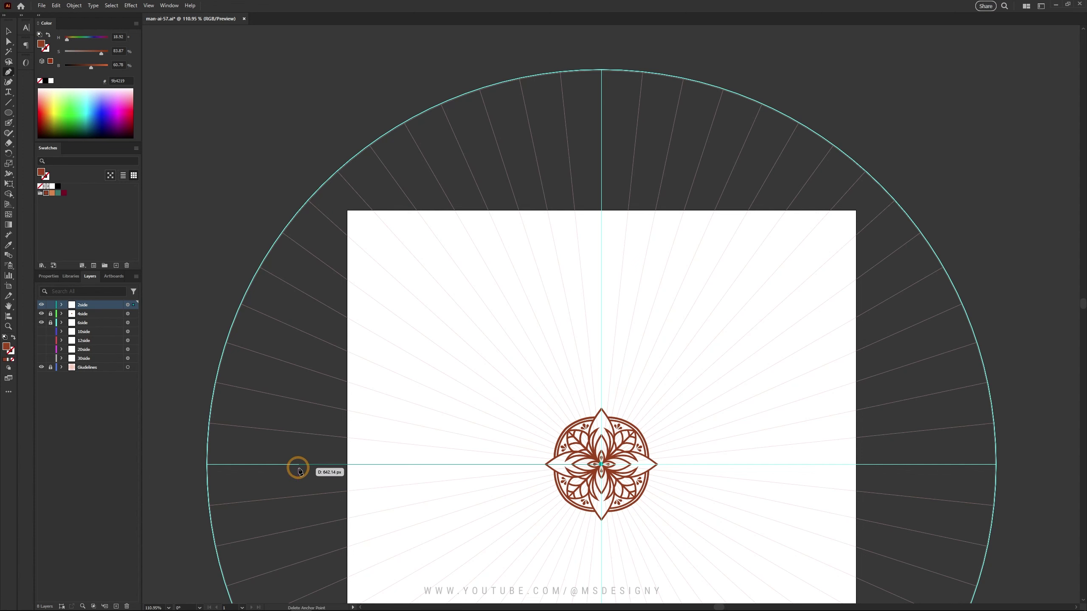
{"action": "left_click", "coordinate": [602, 70]}
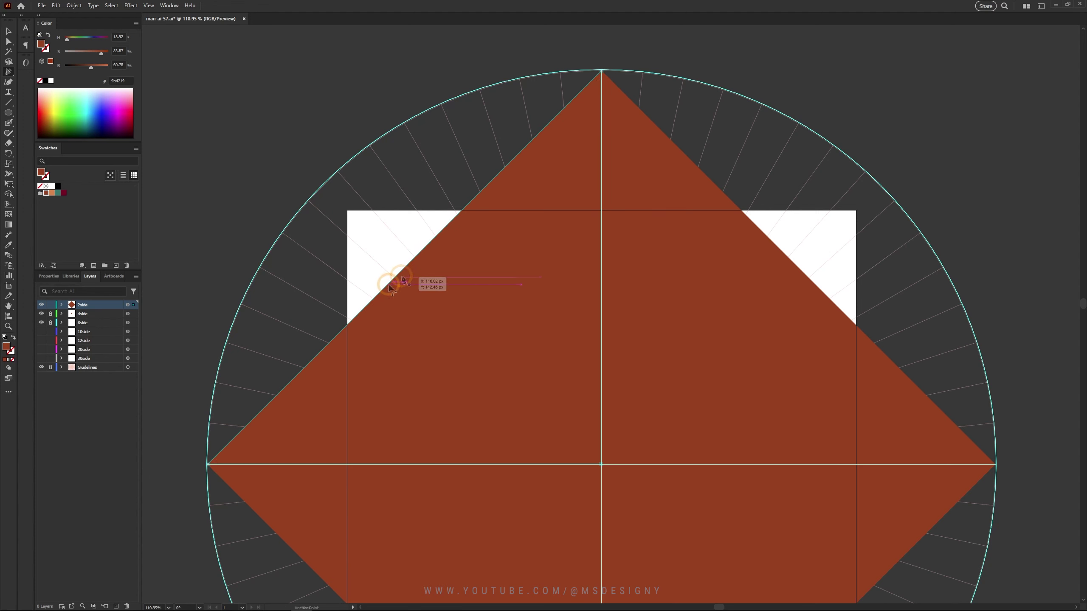
{"action": "left_click_drag", "start_coordinate": [389, 288], "coordinate": [338, 208]}
{"action": "key", "text": "a"}
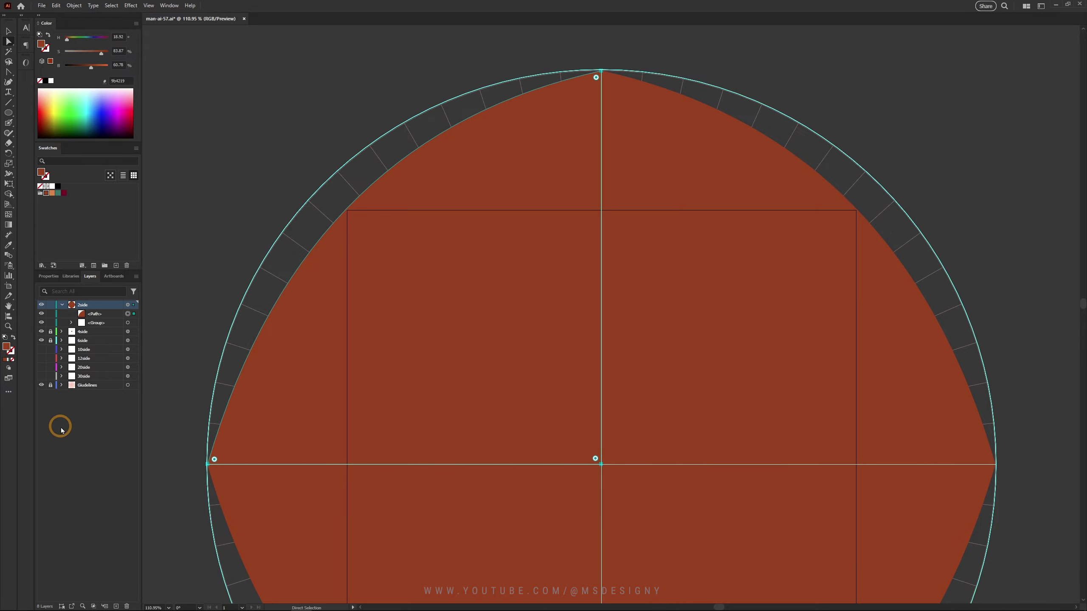
{"action": "left_click", "coordinate": [94, 606]}
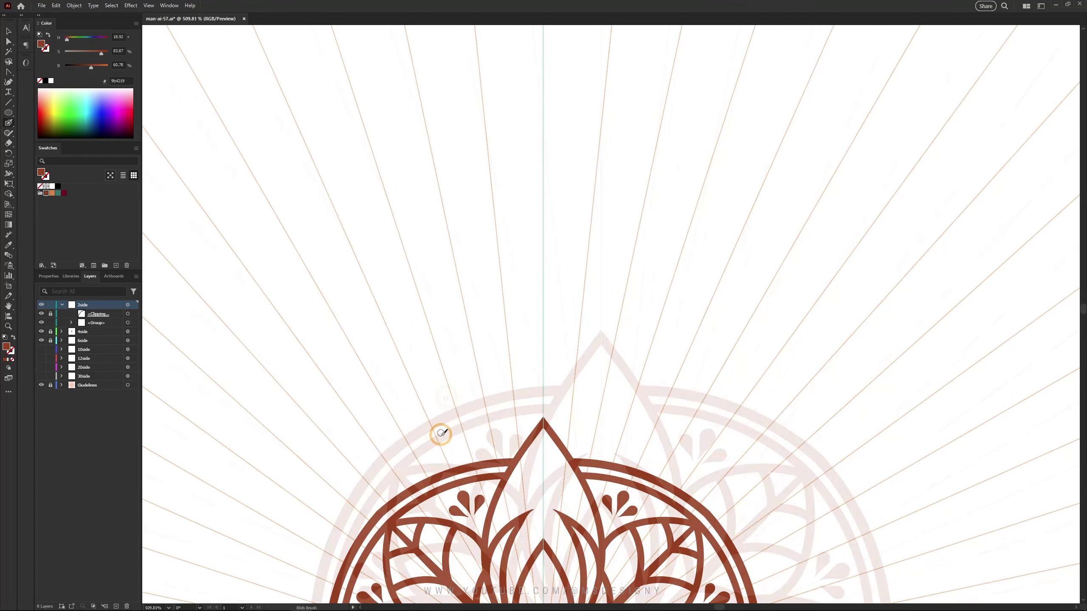
{"action": "left_click_drag", "start_coordinate": [380, 509], "coordinate": [328, 411]}
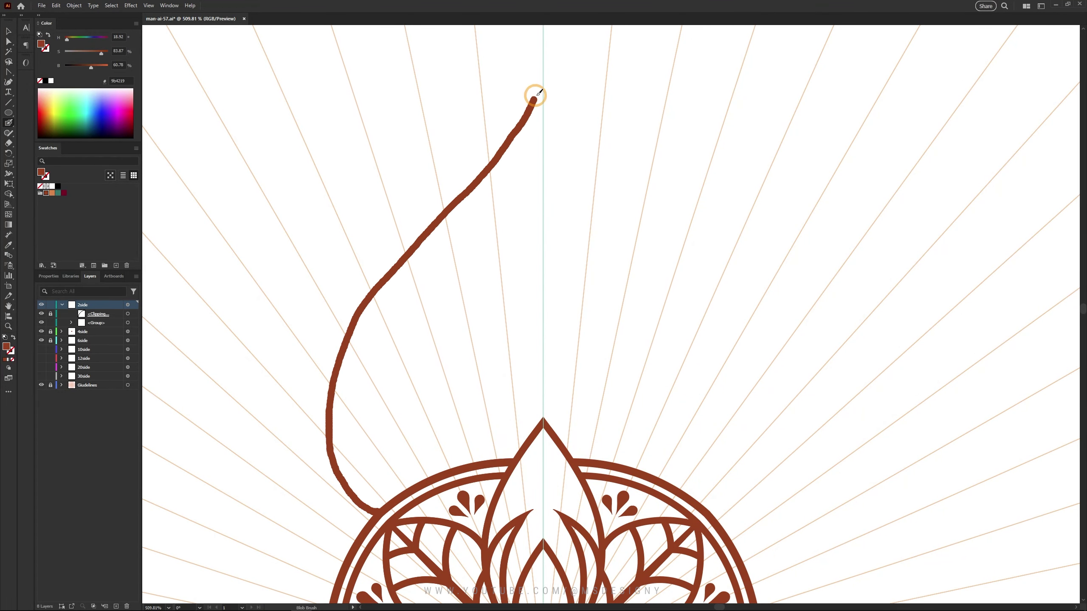
Step: Extend the stroke to the centre axis and paint a shortened inner arch inside the pointed outline
{"action": "left_click_drag", "start_coordinate": [538, 93], "coordinate": [553, 48]}
{"action": "left_click_drag", "start_coordinate": [366, 466], "coordinate": [569, 273]}
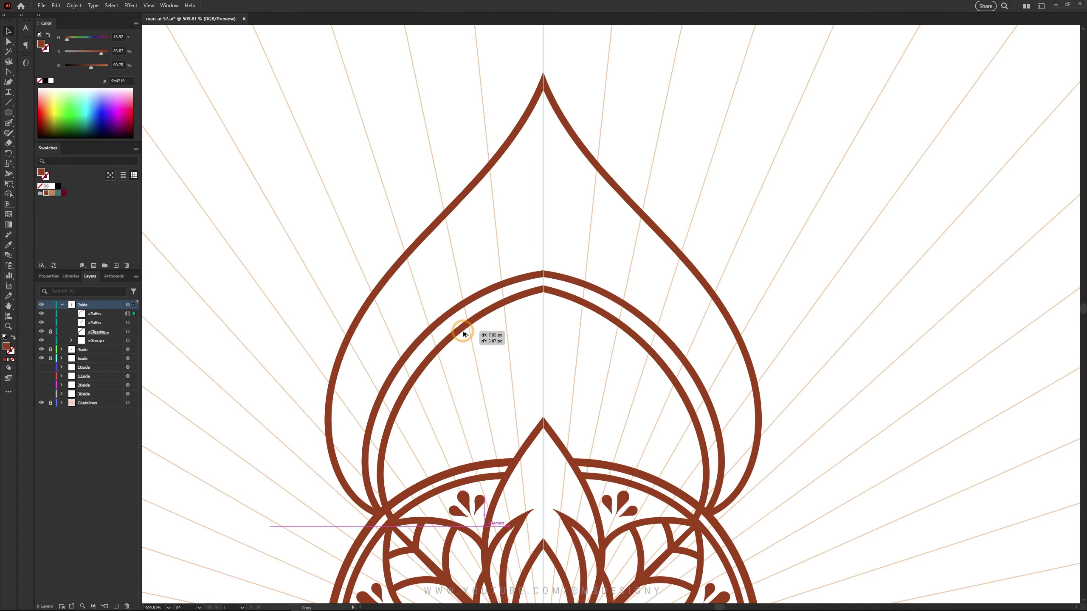
{"action": "key", "text": "v"}
{"action": "scroll", "coordinate": [460, 327], "scroll_direction": "up", "scroll_amount": 2, "text": "alt"}
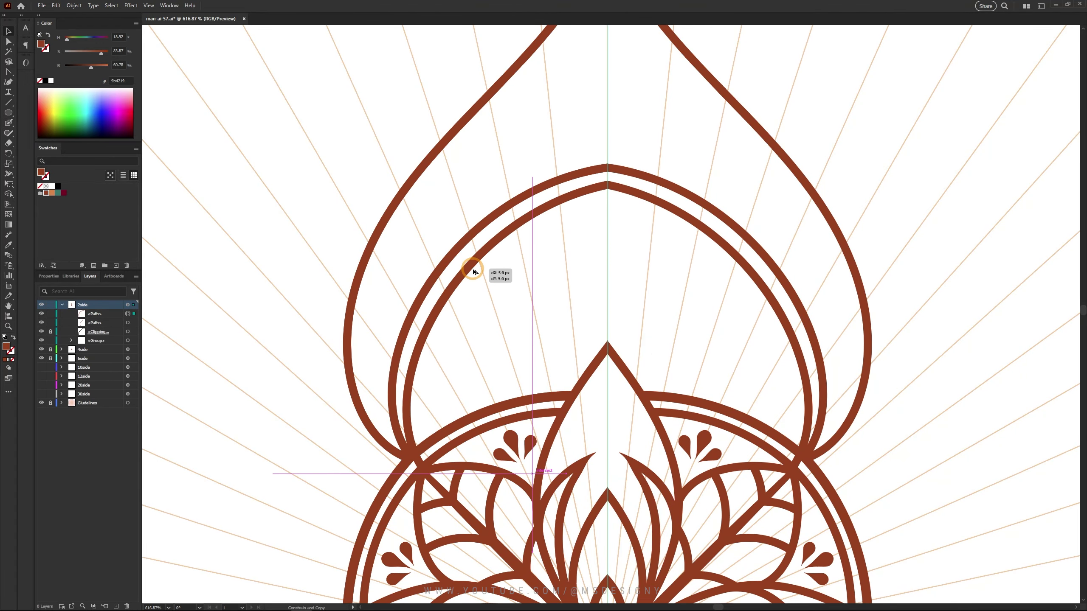
{"action": "left_click_drag", "start_coordinate": [530, 474], "coordinate": [531, 459]}
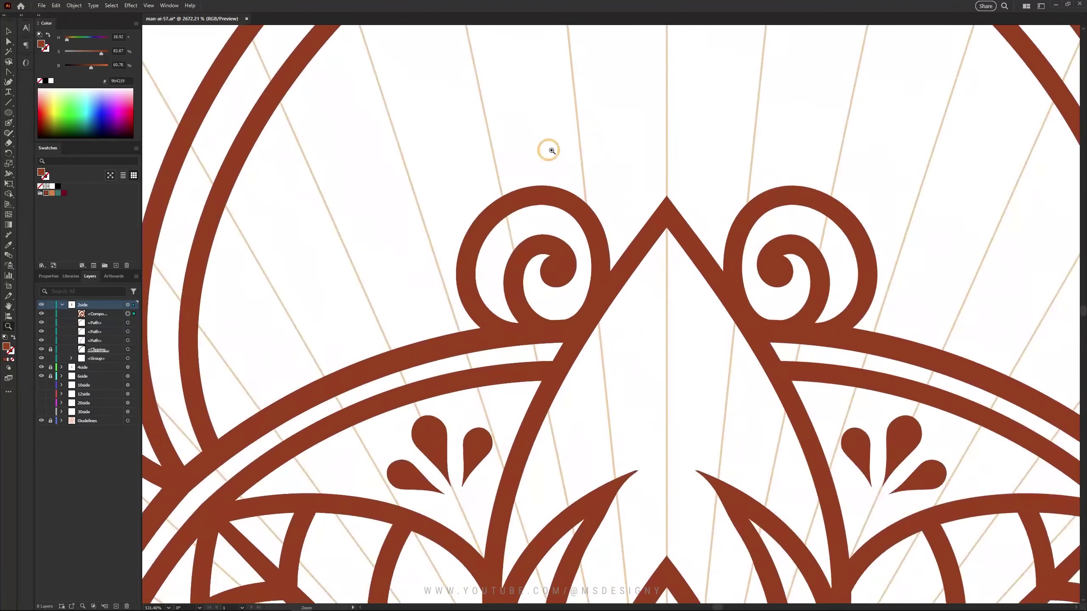
Step: Paint a stroke across the curl's end and delete the leaf's extra arm and knob
{"action": "left_click", "coordinate": [472, 446]}
{"action": "left_click_drag", "start_coordinate": [257, 360], "coordinate": [420, 368]}
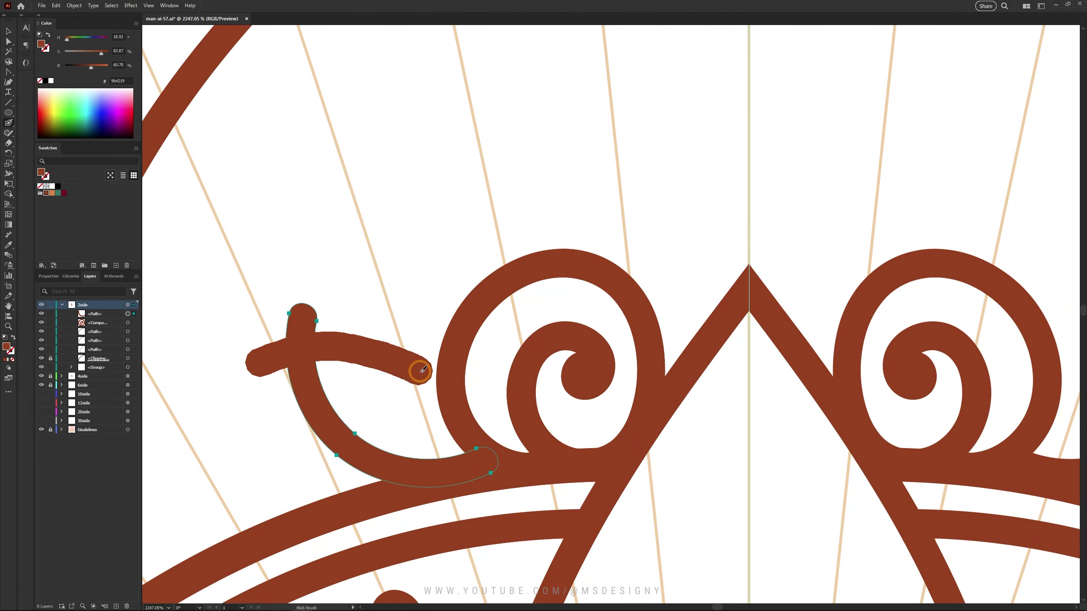
{"action": "scroll", "coordinate": [413, 364], "scroll_direction": "up", "scroll_amount": 5}
{"action": "left_click_drag", "start_coordinate": [327, 479], "coordinate": [319, 188]}
{"action": "key", "text": "Delete"}
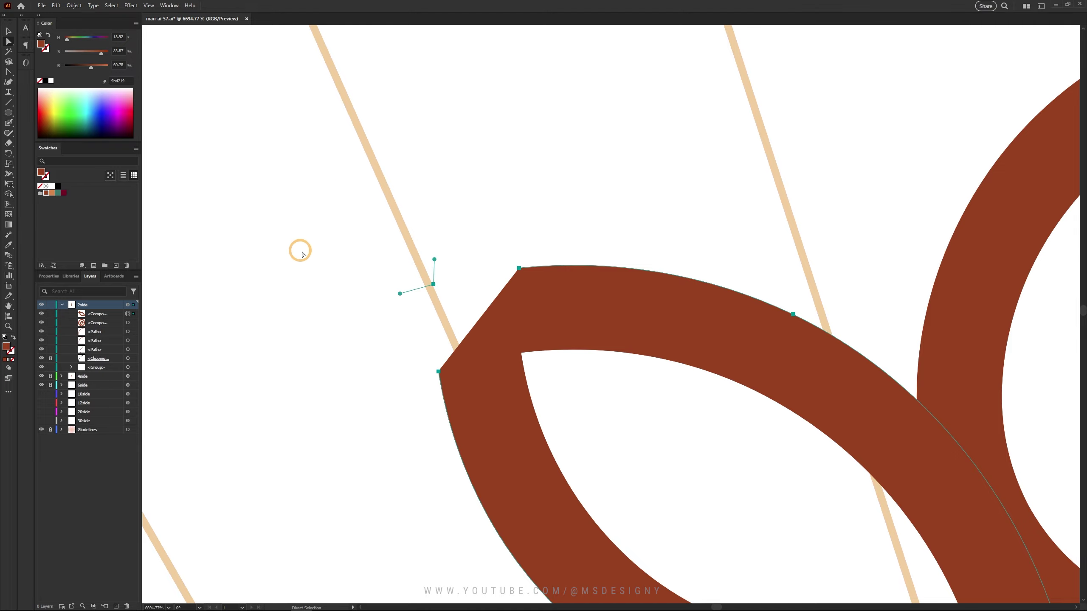
{"action": "left_click", "coordinate": [71, 280]}
{"action": "key", "text": "ctrl+j"}
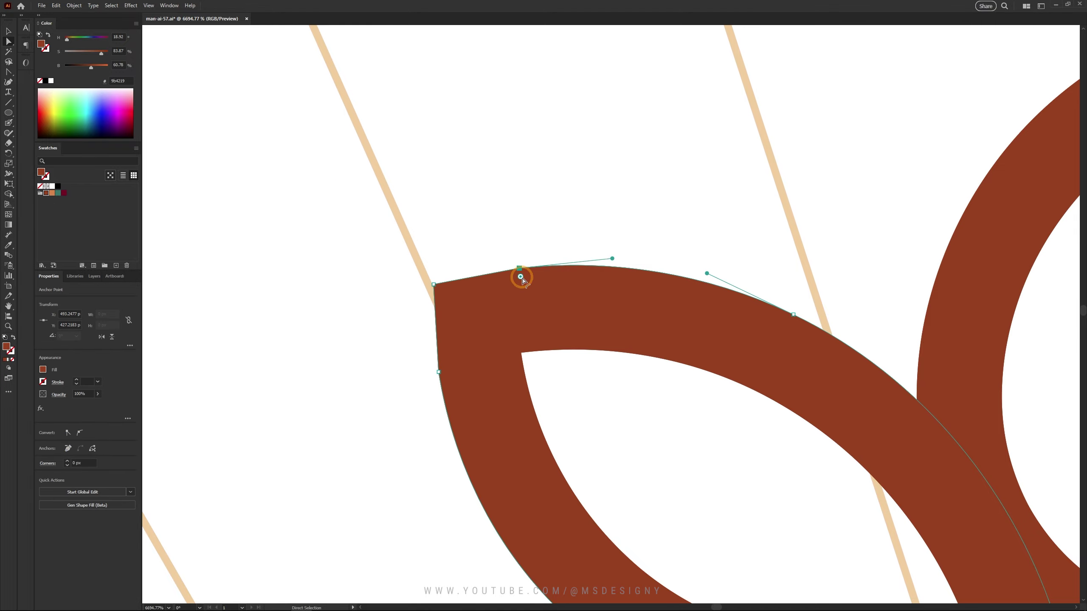
{"action": "scroll", "coordinate": [407, 228], "scroll_direction": "down", "scroll_amount": 5}
{"action": "scroll", "coordinate": [407, 227], "scroll_direction": "up", "scroll_amount": 2}
Step: Place a rotated copy of the leaf shape at the peak
{"action": "key", "text": "v"}
{"action": "left_click", "coordinate": [496, 371]}
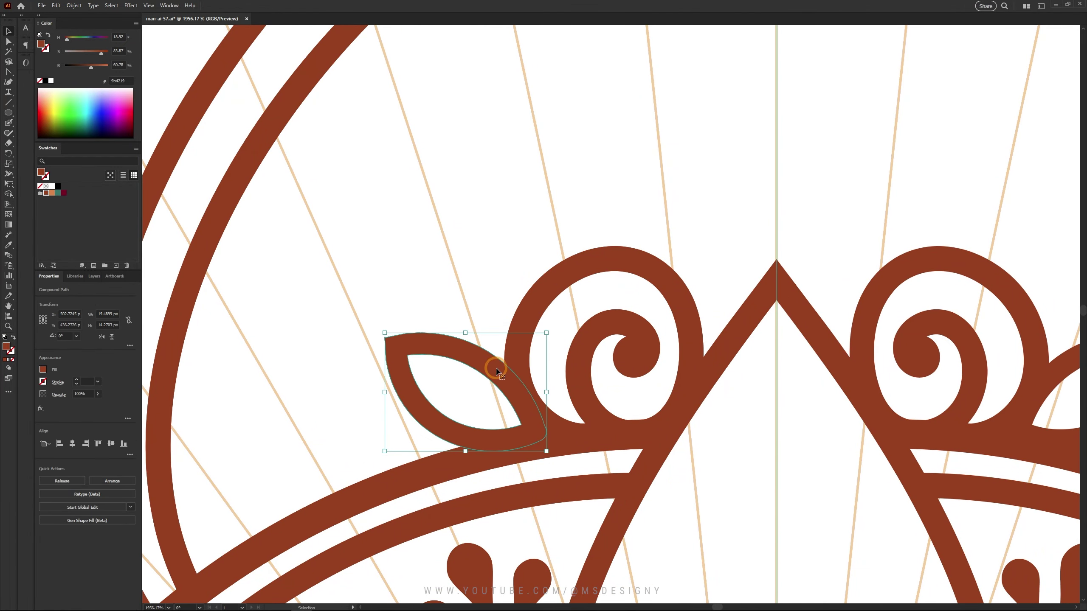
{"action": "mouse_move", "coordinate": [496, 371]}
{"action": "left_mouse_down"}
{"action": "mouse_move", "coordinate": [703, 236]}
{"action": "mouse_move", "coordinate": [598, 170]}
{"action": "mouse_move", "coordinate": [689, 242]}
{"action": "mouse_move", "coordinate": [699, 355]}
{"action": "left_mouse_up"}
{"action": "key", "text": "r"}
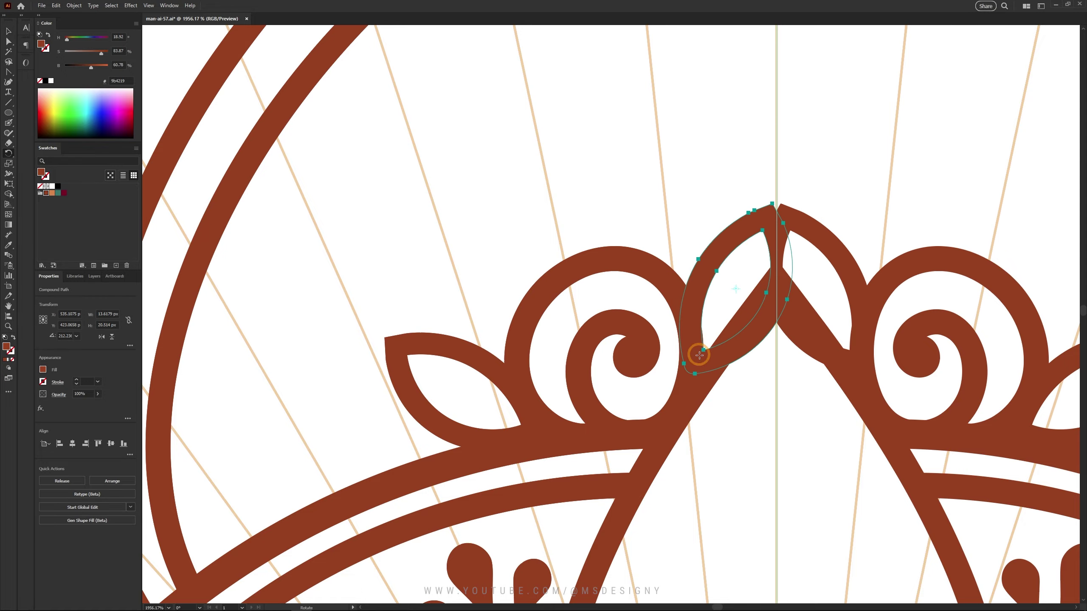
{"action": "scroll", "coordinate": [727, 300], "scroll_direction": "down", "scroll_amount": 3}
Step: Nudge the small dot into place and add a copy beside it
{"action": "key", "text": "v"}
{"action": "scroll", "coordinate": [505, 359], "scroll_direction": "down", "scroll_amount": 2}
{"action": "scroll", "coordinate": [509, 362], "scroll_direction": "up", "scroll_amount": 2}
{"action": "left_click_drag", "start_coordinate": [505, 370], "coordinate": [536, 332]}
{"action": "left_click_drag", "start_coordinate": [536, 332], "coordinate": [583, 315]}
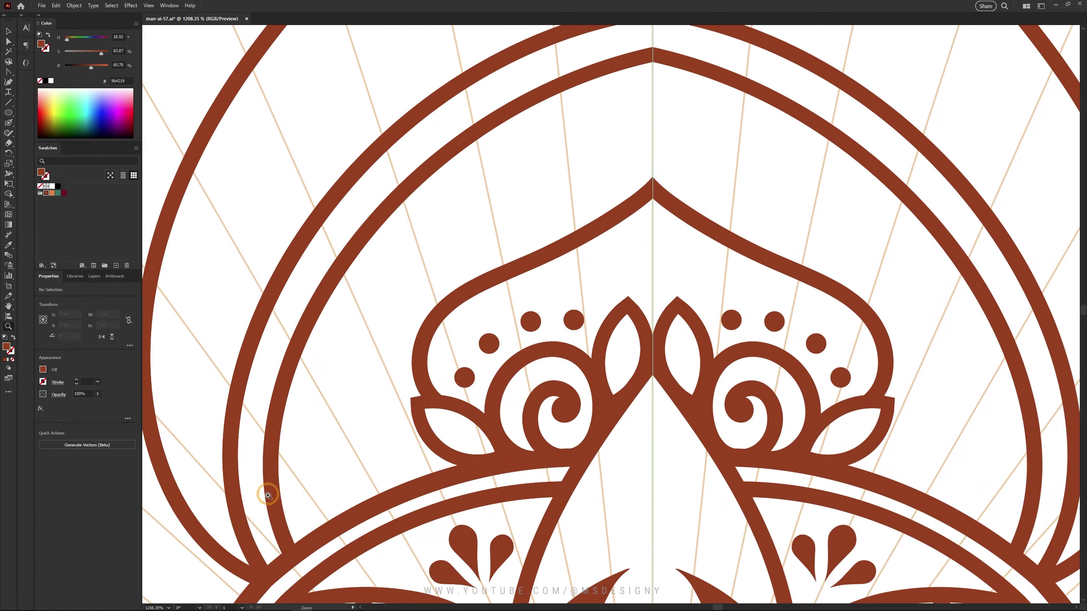
Step: Delete the unwanted outer arch stroke from the upper mandala
{"action": "left_click", "coordinate": [269, 496], "text": "alt"}
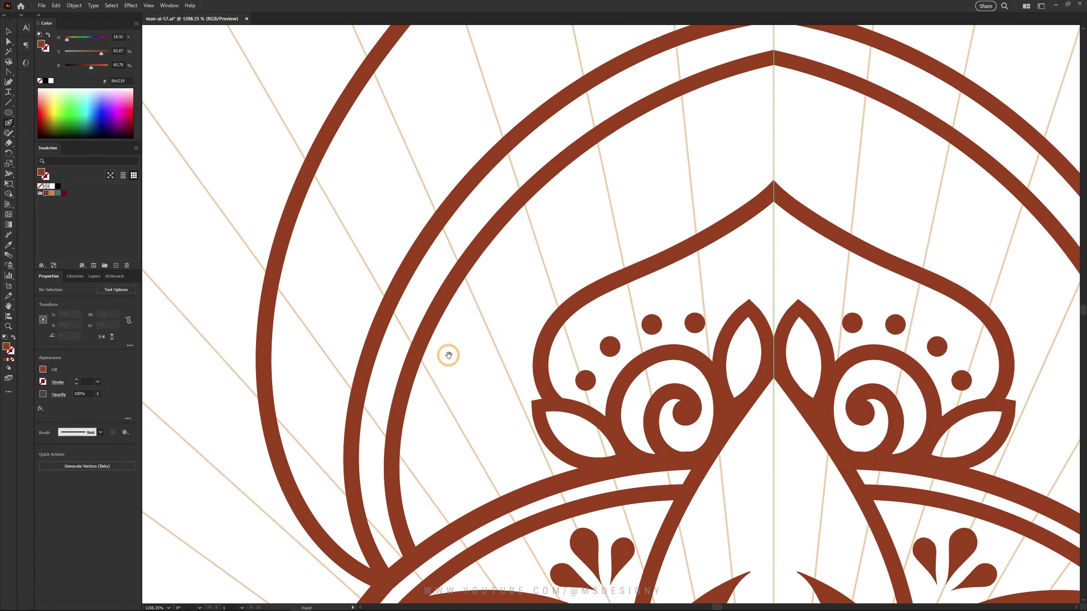
{"action": "left_click", "coordinate": [395, 461], "text": "alt"}
{"action": "left_click", "coordinate": [451, 305]}
{"action": "key", "text": "Delete"}
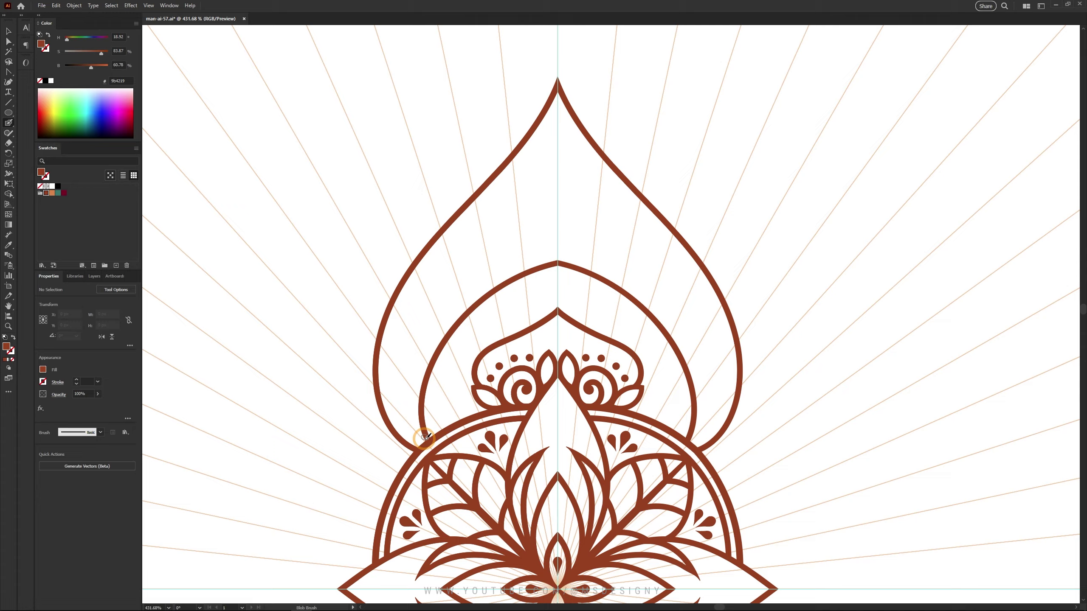
Step: Paint a crescent leaf inside the left arch and pull its rounded end into a point
{"action": "left_click_drag", "start_coordinate": [413, 375], "coordinate": [425, 438]}
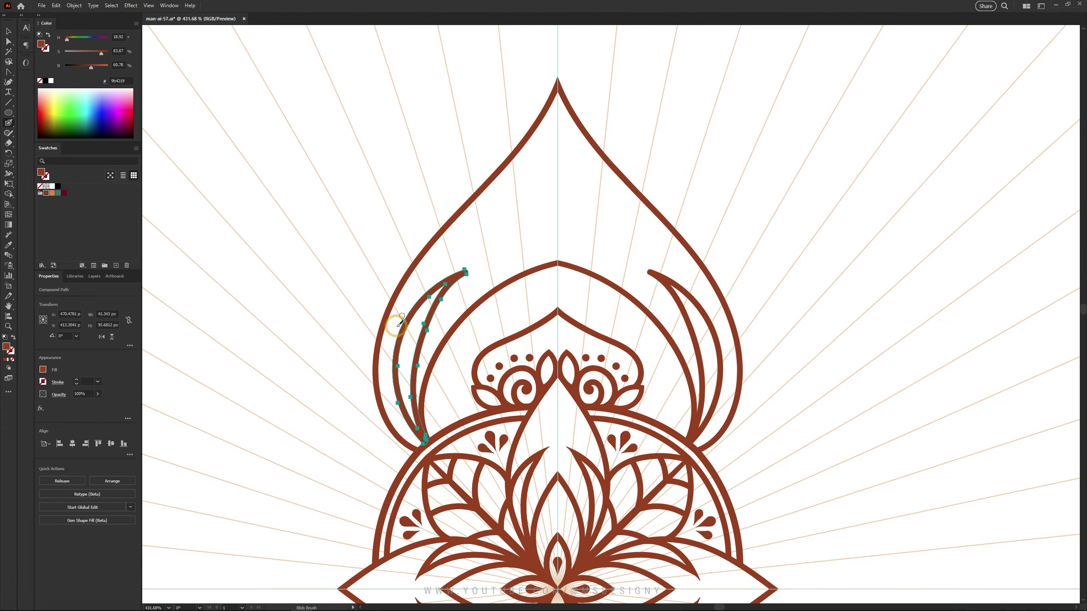
{"action": "left_click_drag", "start_coordinate": [574, 91], "coordinate": [553, 106]}
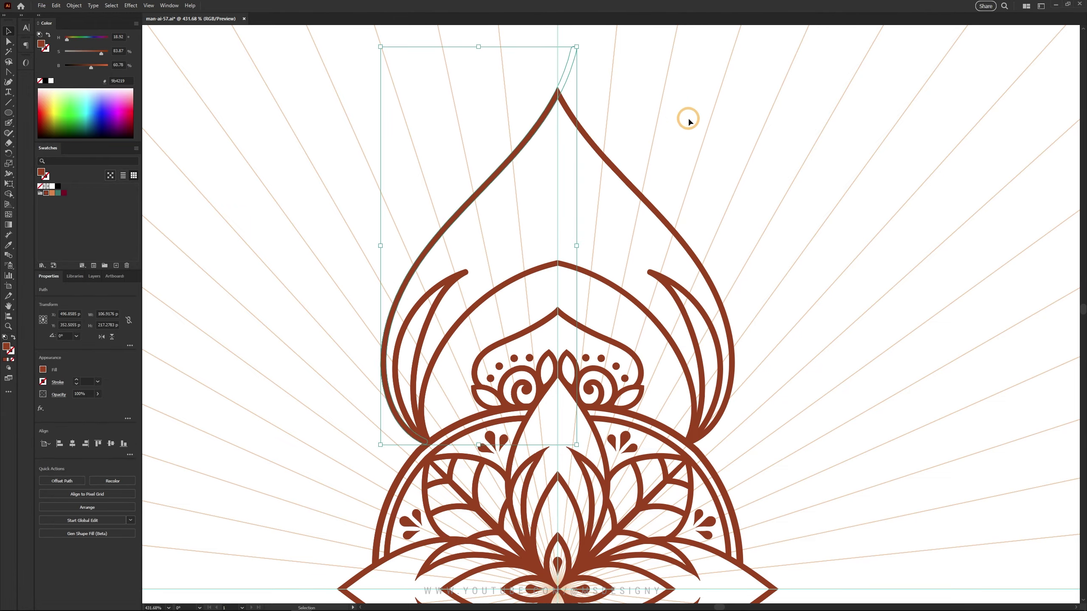
{"action": "key", "text": "z"}
{"action": "left_click", "coordinate": [761, 264]}
{"action": "left_click_drag", "start_coordinate": [760, 264], "coordinate": [696, 312]}
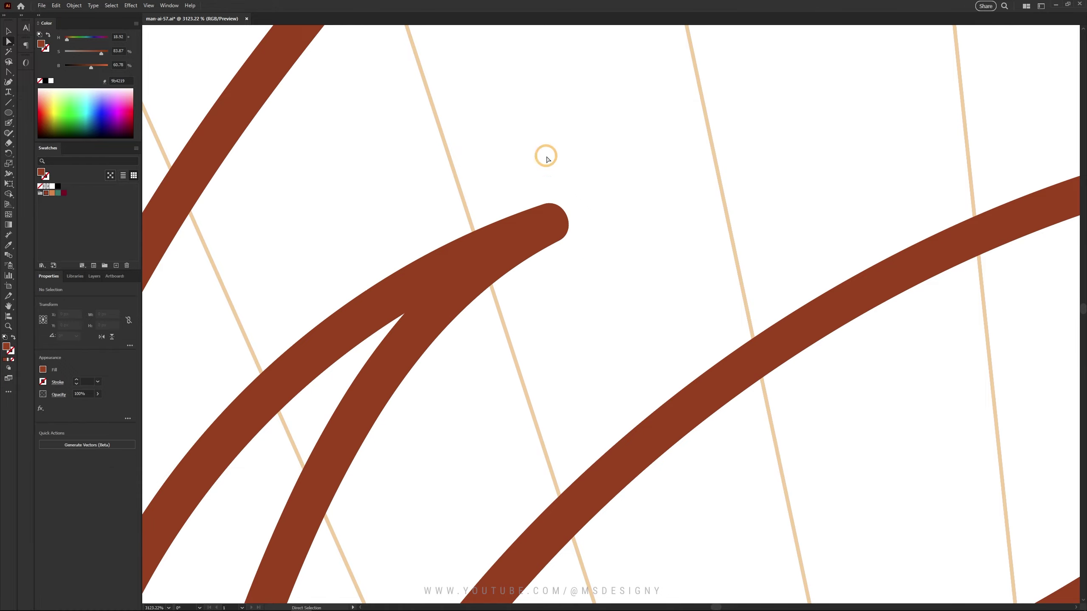
{"action": "left_click_drag", "start_coordinate": [558, 243], "coordinate": [565, 203]}
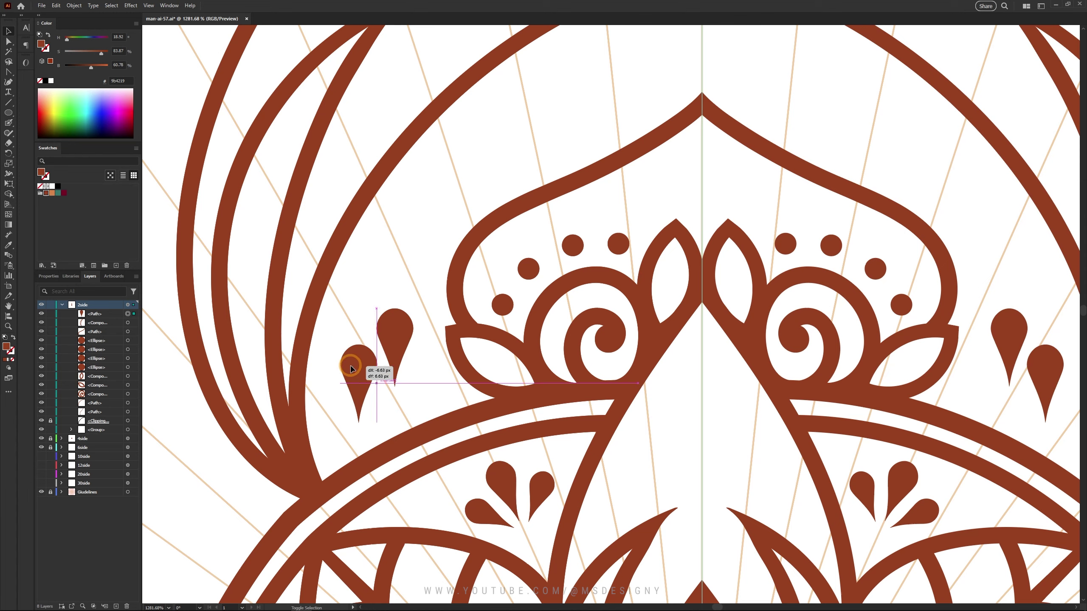
Step: Rotate a teardrop copy outward and evenly distribute the teardrop trio beside the curl
{"action": "key", "text": "r"}
{"action": "mouse_move", "coordinate": [350, 368]}
{"action": "left_mouse_down"}
{"action": "mouse_move", "coordinate": [397, 384]}
{"action": "mouse_move", "coordinate": [394, 315]}
{"action": "left_mouse_up"}
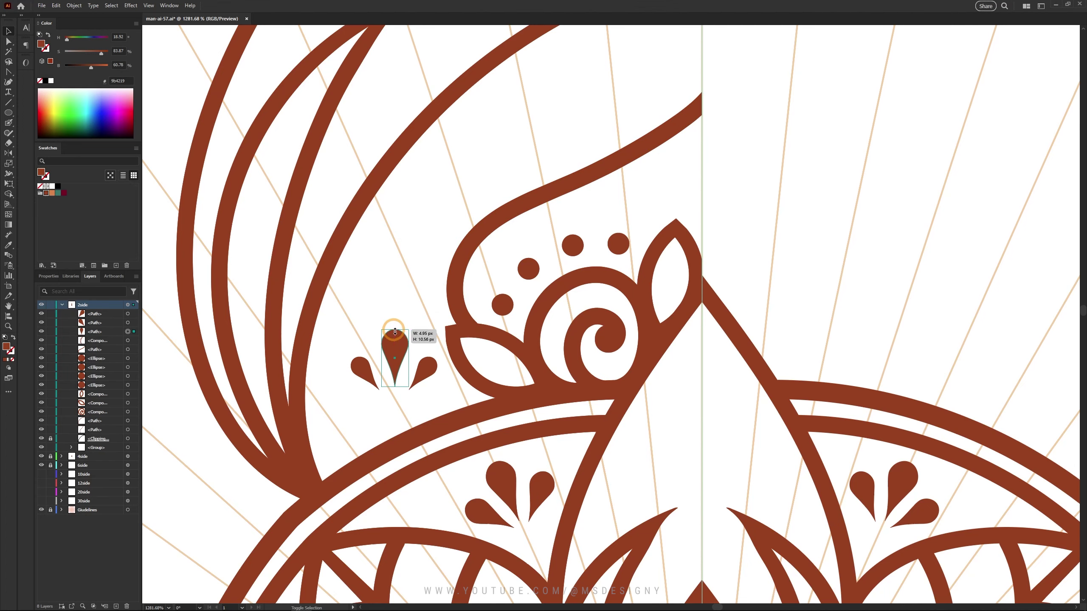
{"action": "left_click_drag", "start_coordinate": [426, 362], "coordinate": [368, 370]}
{"action": "key", "text": "shift+F7"}
{"action": "left_click", "coordinate": [306, 144]}
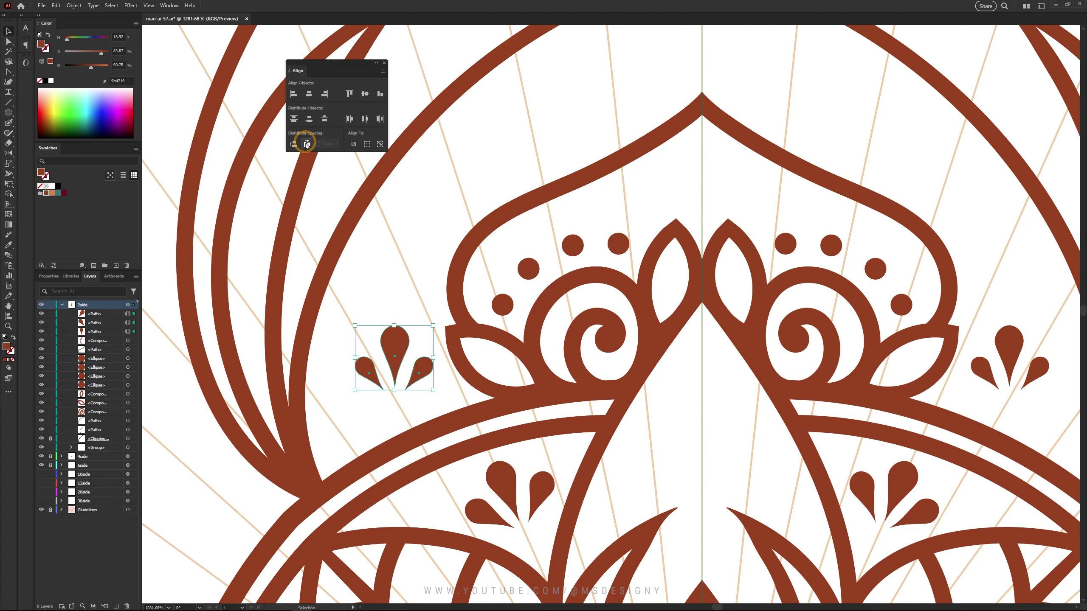
{"action": "left_click", "coordinate": [340, 322]}
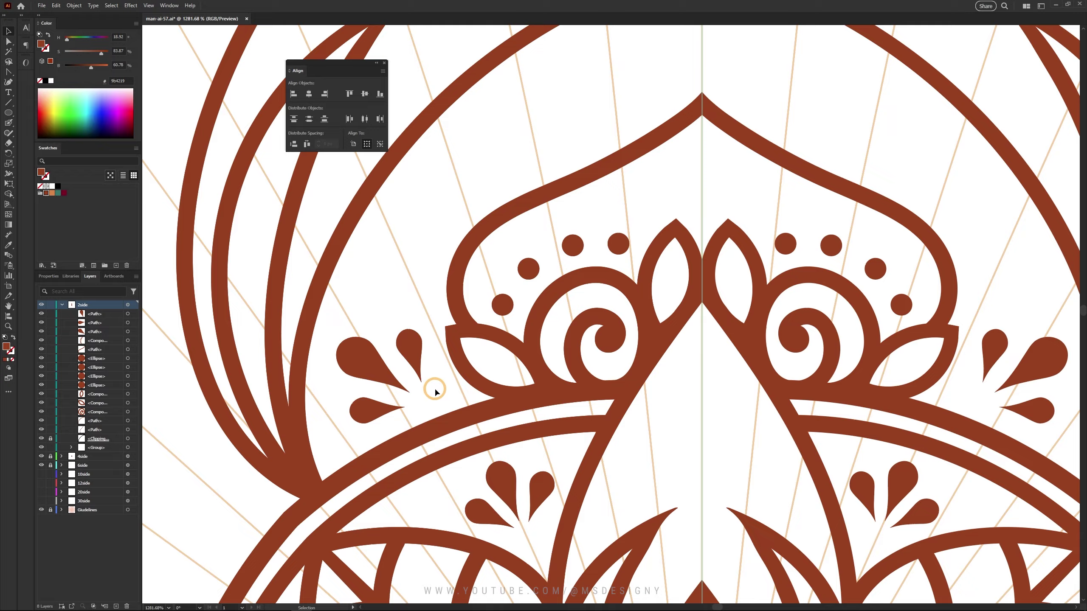
Step: Add an upright teardrop copy at the top of the fan
{"action": "scroll", "coordinate": [348, 417], "scroll_direction": "down", "scroll_amount": 1}
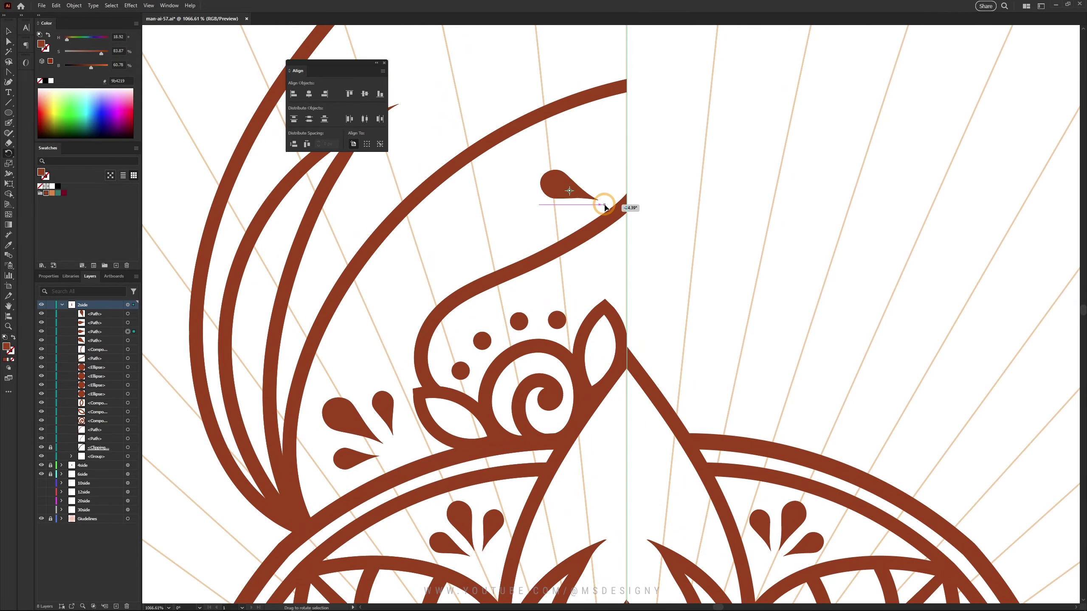
{"action": "scroll", "coordinate": [608, 189], "scroll_direction": "up", "scroll_amount": 5}
{"action": "left_click_drag", "start_coordinate": [438, 357], "coordinate": [497, 250]}
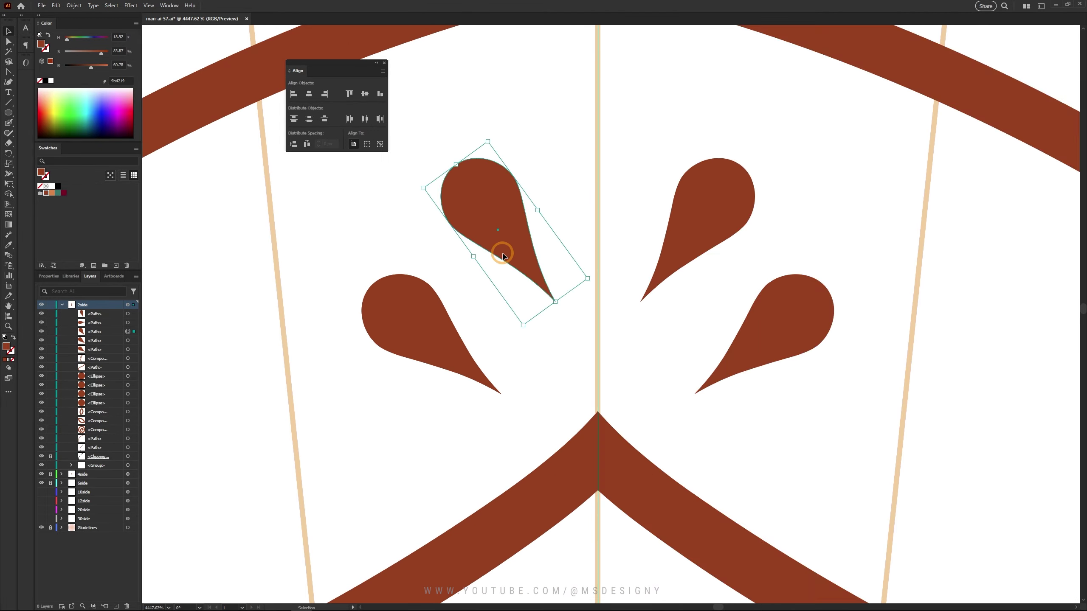
{"action": "left_click", "coordinate": [376, 287]}
{"action": "left_click_drag", "start_coordinate": [376, 287], "coordinate": [448, 316]}
{"action": "left_click", "coordinate": [48, 276]}
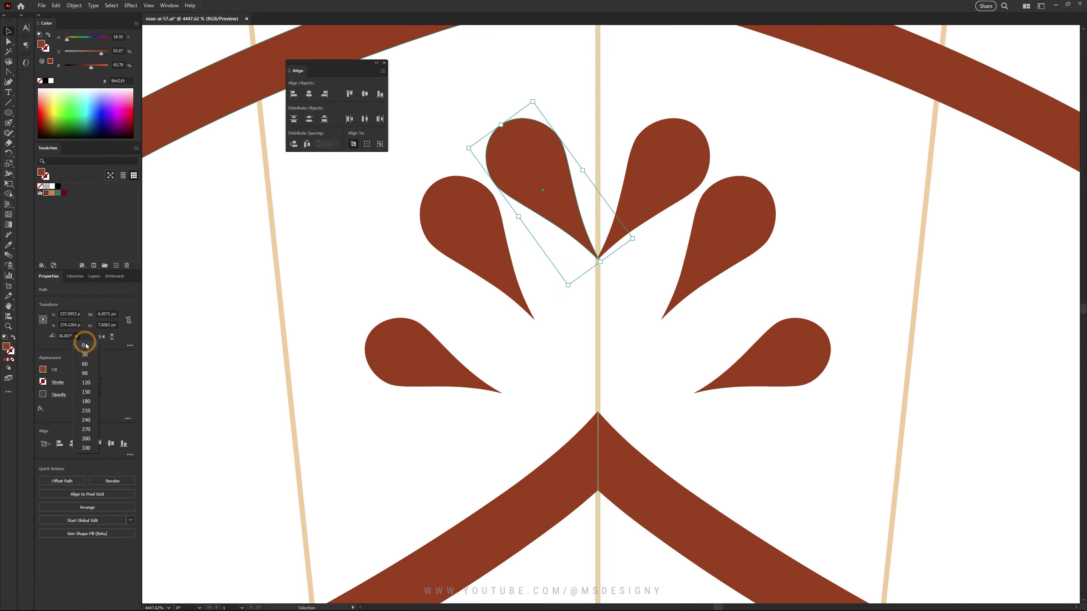
{"action": "left_click", "coordinate": [85, 340]}
{"action": "scroll", "coordinate": [560, 364], "scroll_direction": "down", "scroll_amount": 3}
{"action": "left_click", "coordinate": [560, 364]}
Step: Place a teardrop copy below the arch centre
{"action": "left_click_drag", "start_coordinate": [577, 126], "coordinate": [623, 381]}
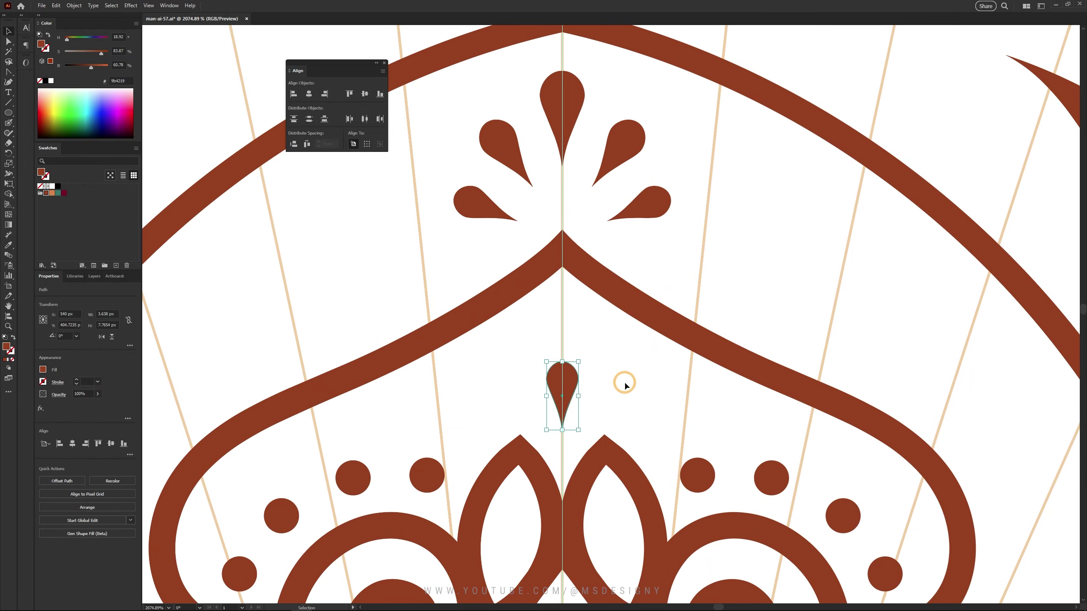
{"action": "scroll", "coordinate": [623, 381], "scroll_direction": "up", "scroll_amount": 2}
{"action": "scroll", "coordinate": [606, 381], "scroll_direction": "up", "scroll_amount": 2}
{"action": "scroll", "coordinate": [594, 322], "scroll_direction": "down", "scroll_amount": 6}
{"action": "scroll", "coordinate": [593, 323], "scroll_direction": "down", "scroll_amount": 1}
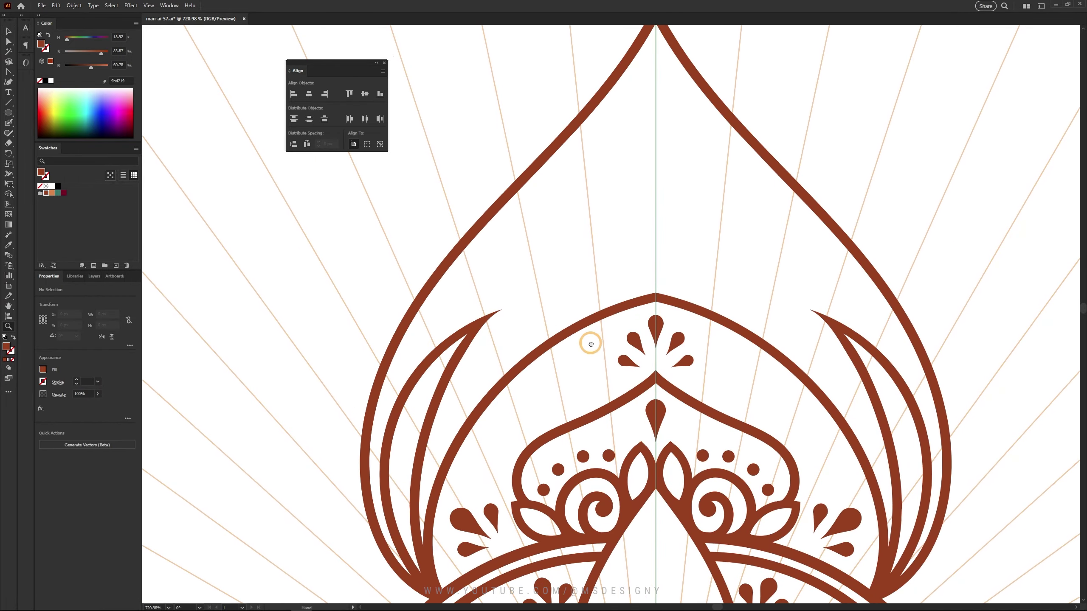
Step: Paint a tall leaf inside the left arch and smooth both edges near its tip
{"action": "key", "text": "shift+b"}
{"action": "mouse_move", "coordinate": [523, 199]}
{"action": "left_mouse_down"}
{"action": "mouse_move", "coordinate": [492, 318]}
{"action": "mouse_move", "coordinate": [401, 497]}
{"action": "left_mouse_up"}
{"action": "key", "text": "a"}
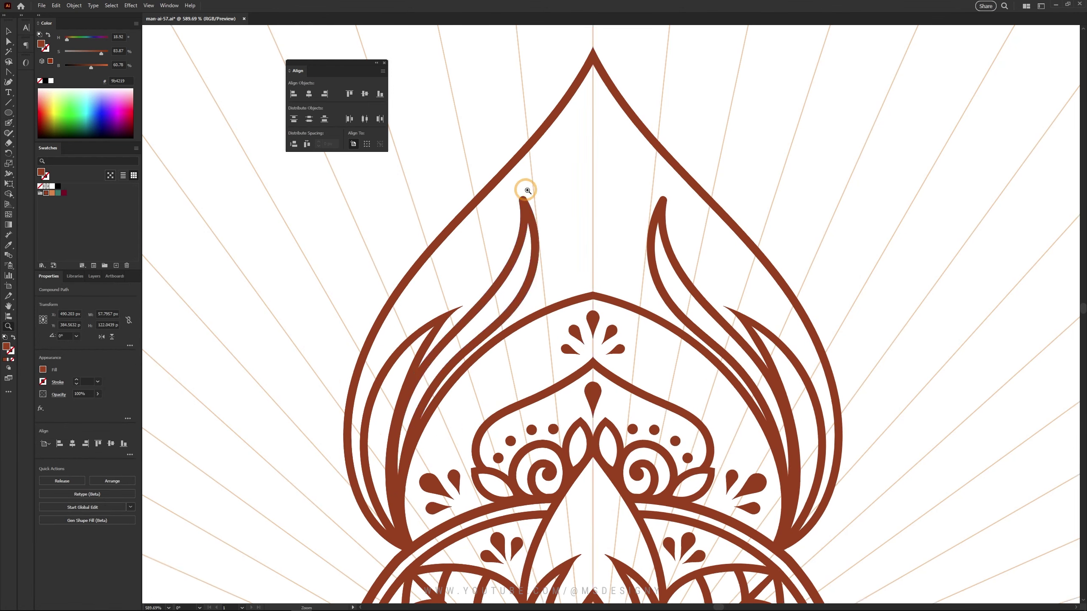
{"action": "scroll", "coordinate": [524, 192], "scroll_direction": "up", "scroll_amount": 10}
{"action": "left_click_drag", "start_coordinate": [485, 283], "coordinate": [487, 233]}
{"action": "key", "text": "a"}
{"action": "scroll", "coordinate": [487, 233], "scroll_direction": "down", "scroll_amount": 2}
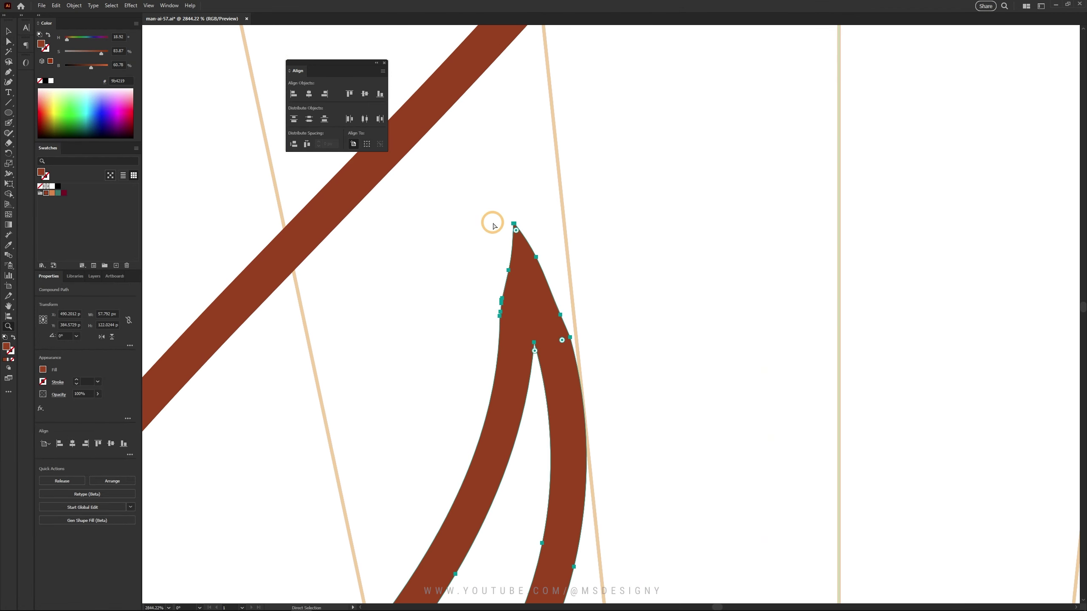
{"action": "left_click_drag", "start_coordinate": [578, 305], "coordinate": [575, 343]}
{"action": "key", "text": "z"}
{"action": "scroll", "coordinate": [573, 330], "scroll_direction": "up", "scroll_amount": 5}
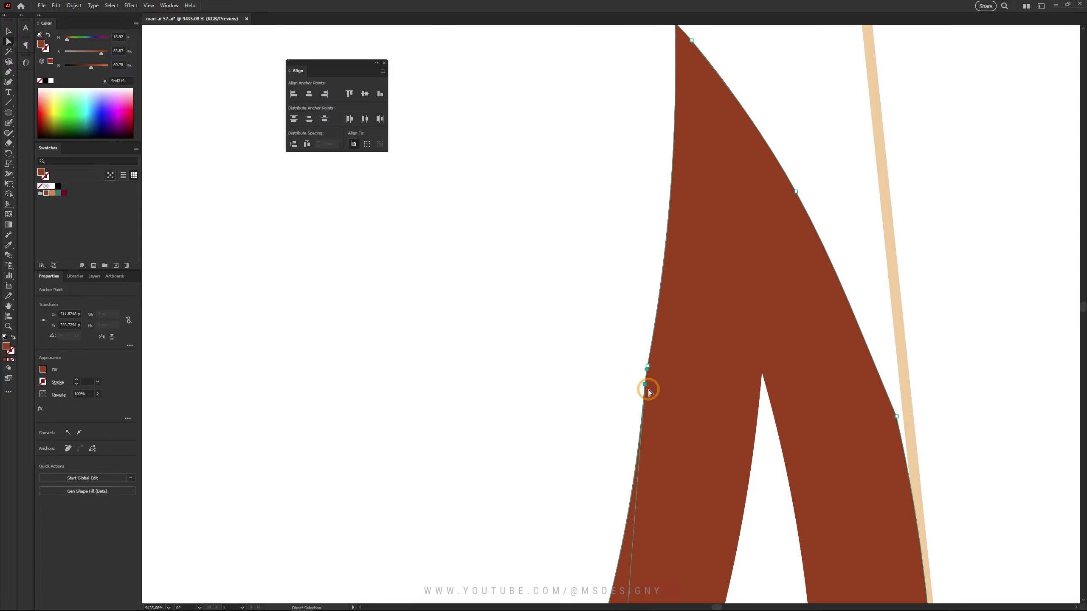
{"action": "scroll", "coordinate": [645, 385], "scroll_direction": "down", "scroll_amount": 1}
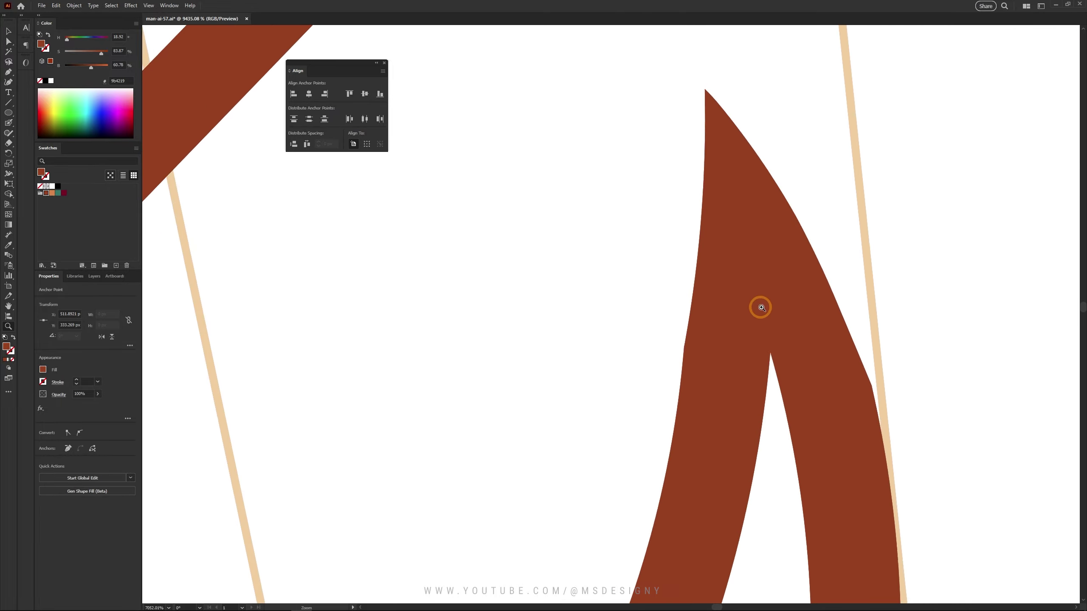
{"action": "left_click", "coordinate": [854, 329]}
Step: Paint a curled heart-shaped stroke down from the arch tip, redrawing it twice
{"action": "scroll", "coordinate": [911, 275], "scroll_direction": "down", "scroll_amount": 5}
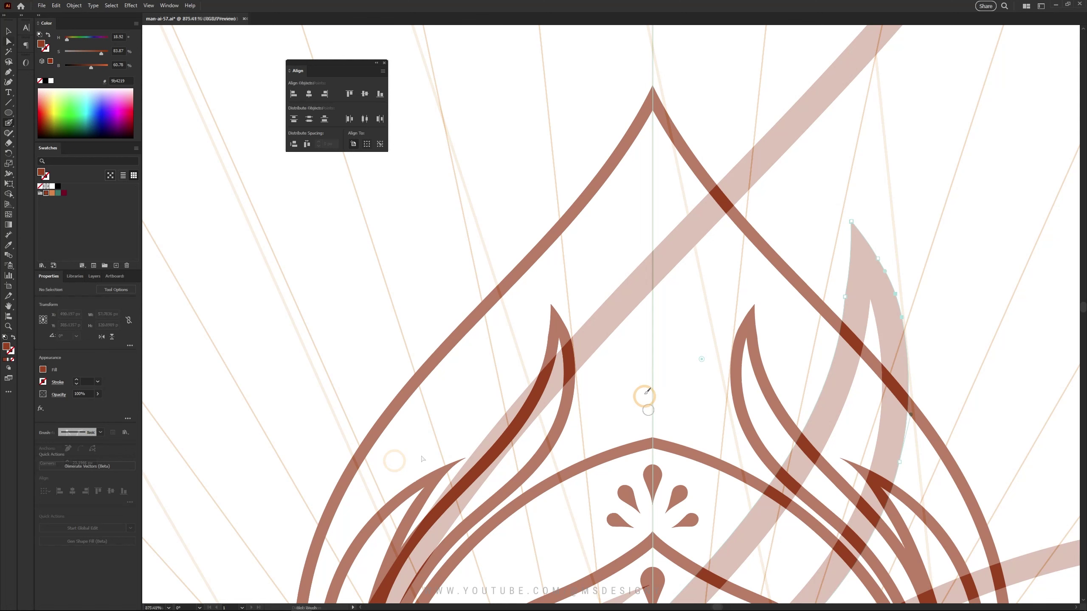
{"action": "key", "text": "shift+b"}
{"action": "left_click_drag", "start_coordinate": [638, 133], "coordinate": [586, 269]}
{"action": "left_click_drag", "start_coordinate": [621, 324], "coordinate": [668, 403]}
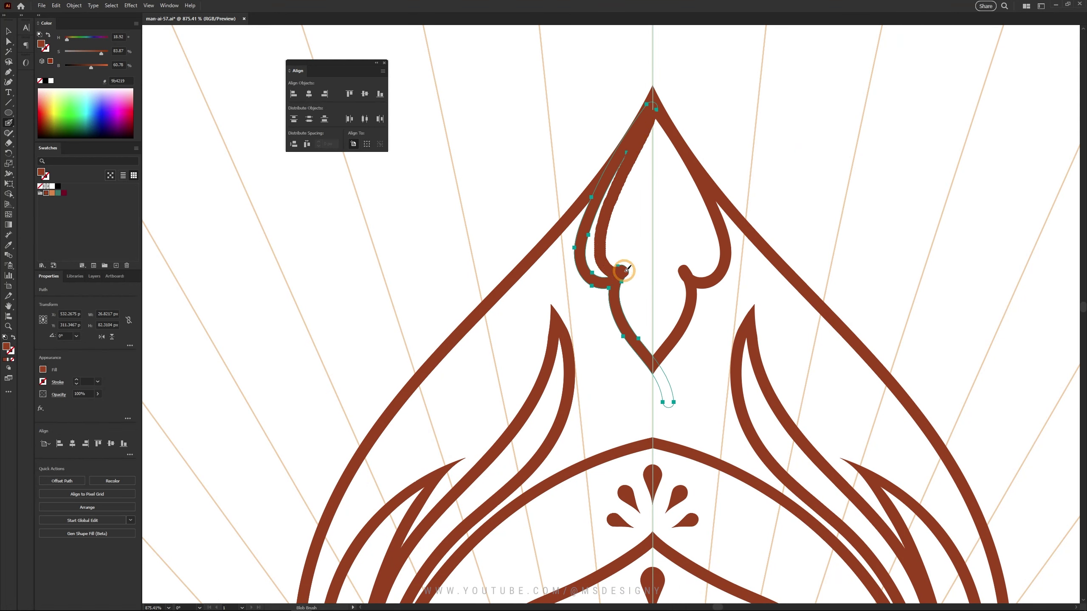
{"action": "key", "text": "ctrl+z"}
{"action": "left_click_drag", "start_coordinate": [651, 119], "coordinate": [615, 210]}
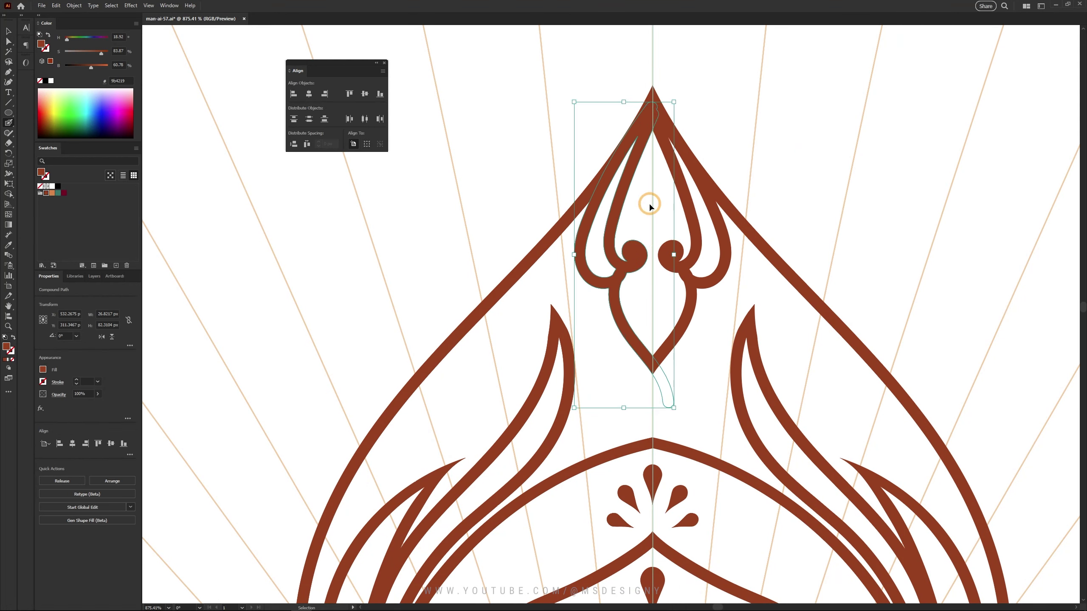
{"action": "key", "text": "ctrl+z"}
{"action": "left_click_drag", "start_coordinate": [651, 103], "coordinate": [629, 255]}
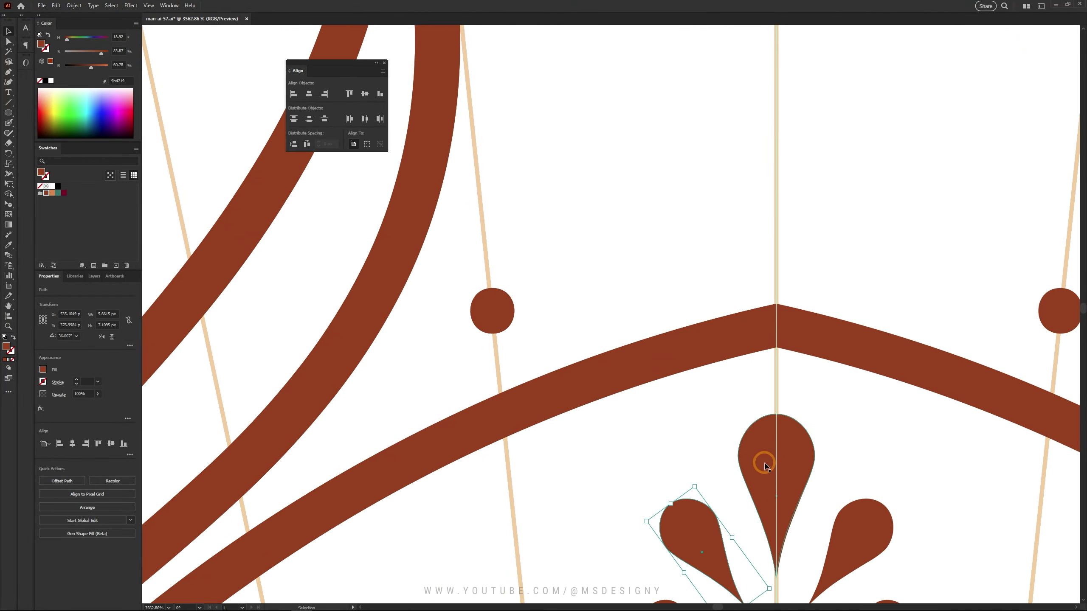
Step: Turn the teardrop into a 3-instance radial repeat, expand it, and reposition the right teardrop
{"action": "left_click", "coordinate": [73, 6]}
{"action": "left_click", "coordinate": [201, 263]}
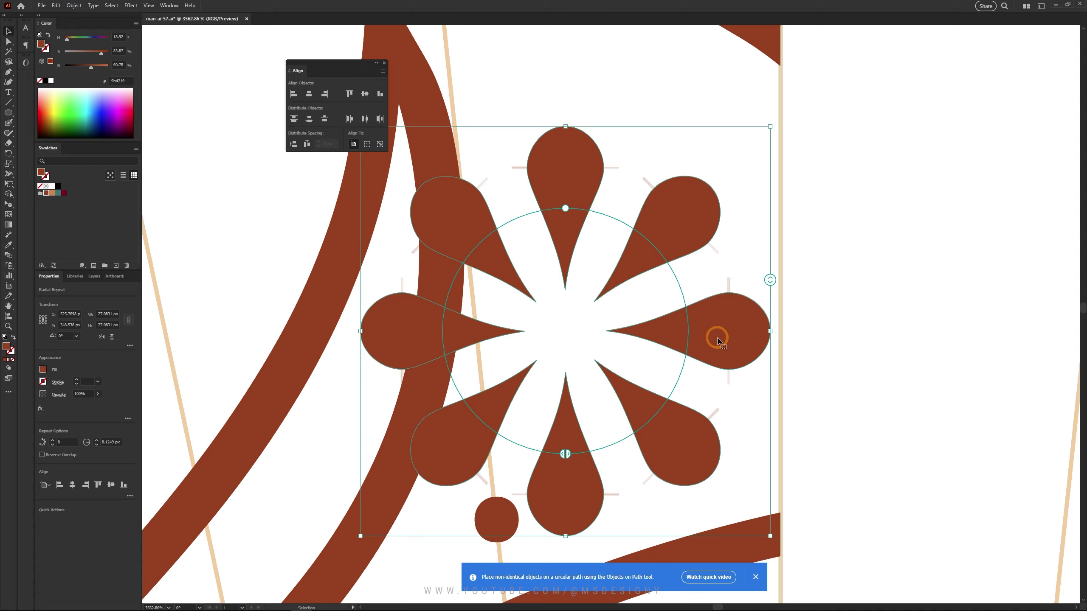
{"action": "left_click_drag", "start_coordinate": [718, 335], "coordinate": [768, 282]}
{"action": "double_click", "coordinate": [551, 159]}
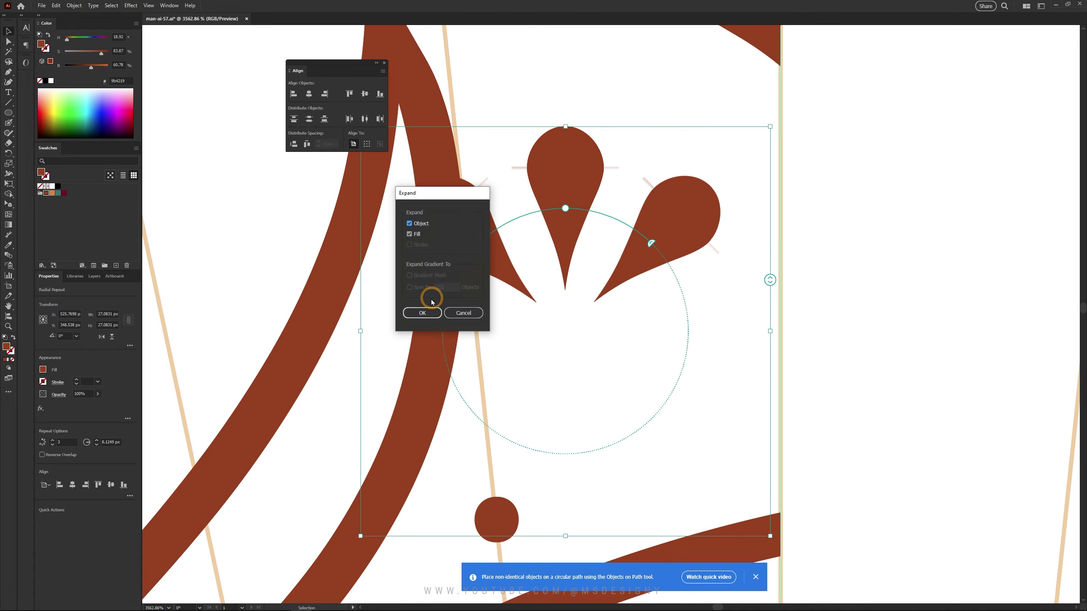
{"action": "left_click", "coordinate": [427, 302]}
{"action": "left_click_drag", "start_coordinate": [672, 306], "coordinate": [502, 278]}
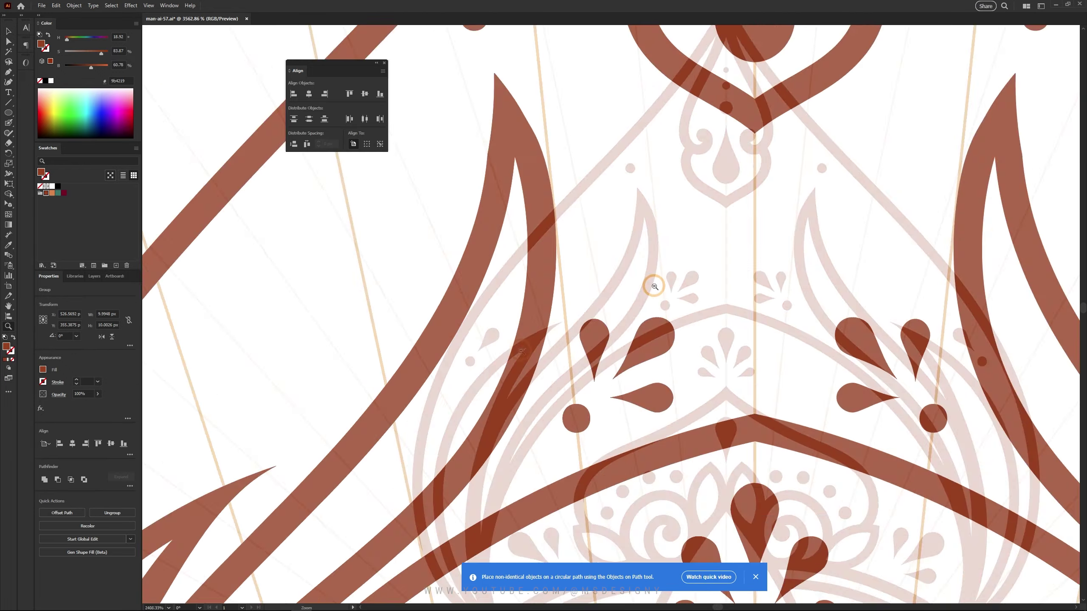
Step: Select the small dot and zoom out to view the whole ornament
{"action": "left_click", "coordinate": [654, 287], "text": "alt"}
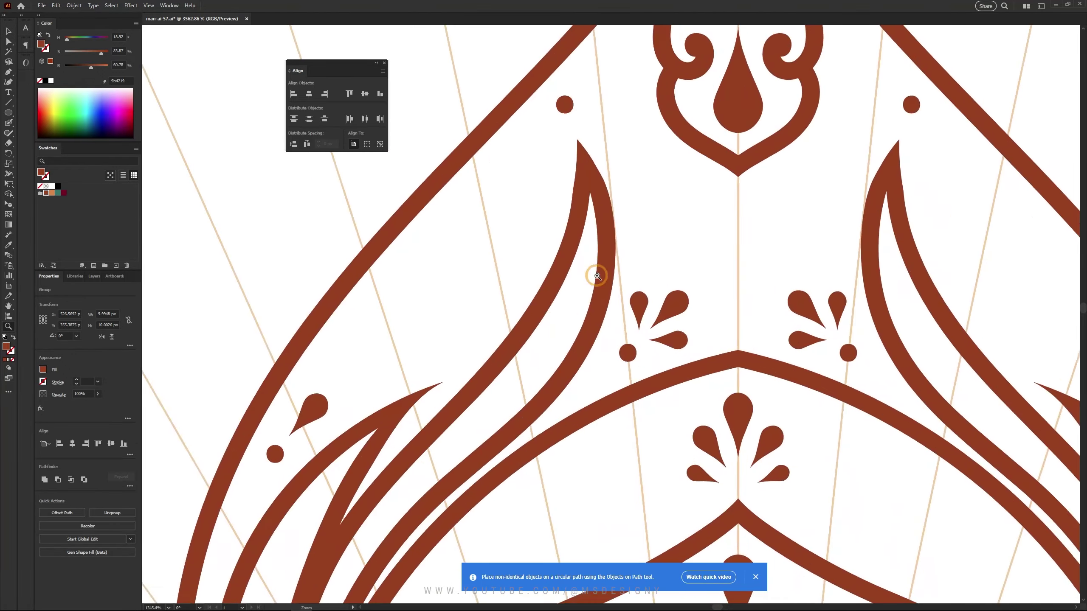
{"action": "left_click", "coordinate": [662, 357]}
{"action": "scroll", "coordinate": [662, 356], "scroll_direction": "up", "scroll_amount": 5}
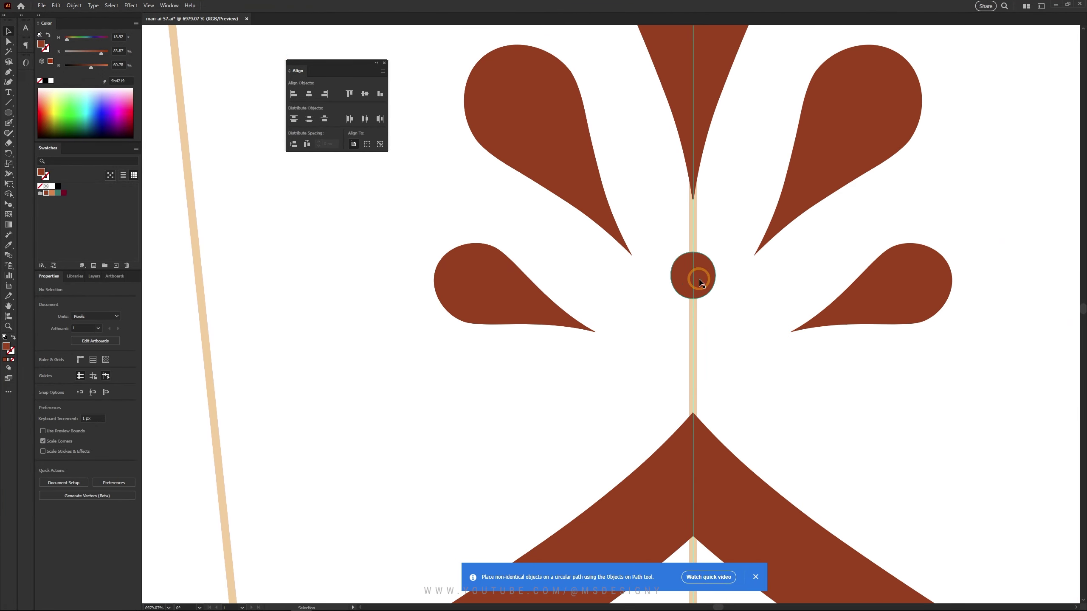
{"action": "key", "text": "z"}
{"action": "left_click", "coordinate": [473, 434], "text": "alt"}
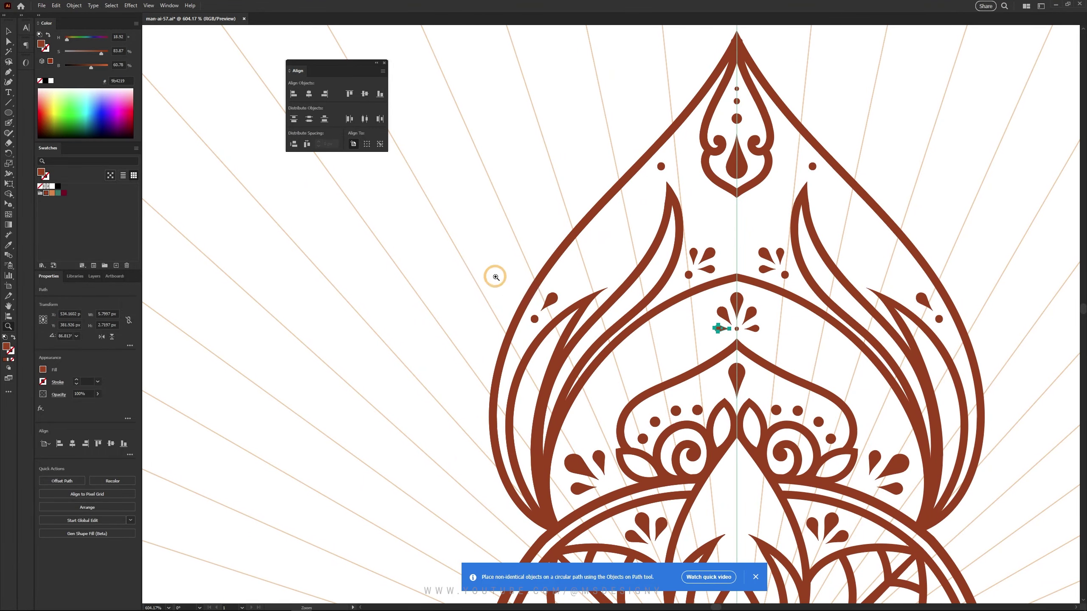
{"action": "left_click", "coordinate": [755, 577]}
{"action": "key", "text": "v"}
{"action": "scroll", "coordinate": [517, 300], "scroll_direction": "up", "scroll_amount": 5}
Step: Zoom to the lower ornament and draw a Pen arc just outside the outer ring
{"action": "key", "text": "z"}
{"action": "left_click", "coordinate": [670, 310], "text": "alt"}
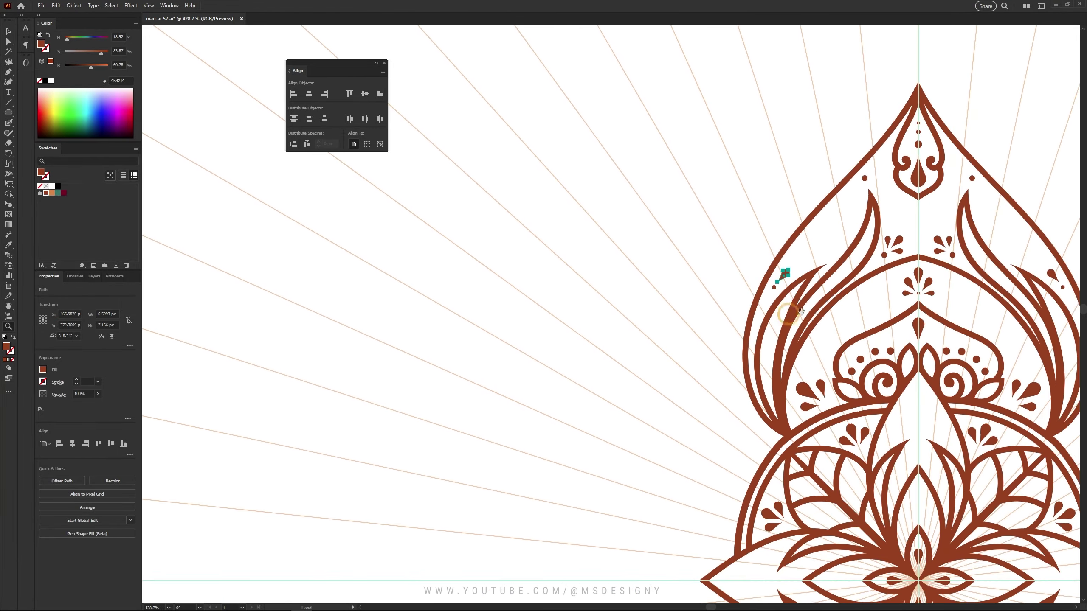
{"action": "left_click", "coordinate": [618, 194]}
{"action": "left_click", "coordinate": [532, 319], "text": "alt"}
{"action": "left_click", "coordinate": [453, 289]}
{"action": "key", "text": "p"}
{"action": "left_click", "coordinate": [576, 242]}
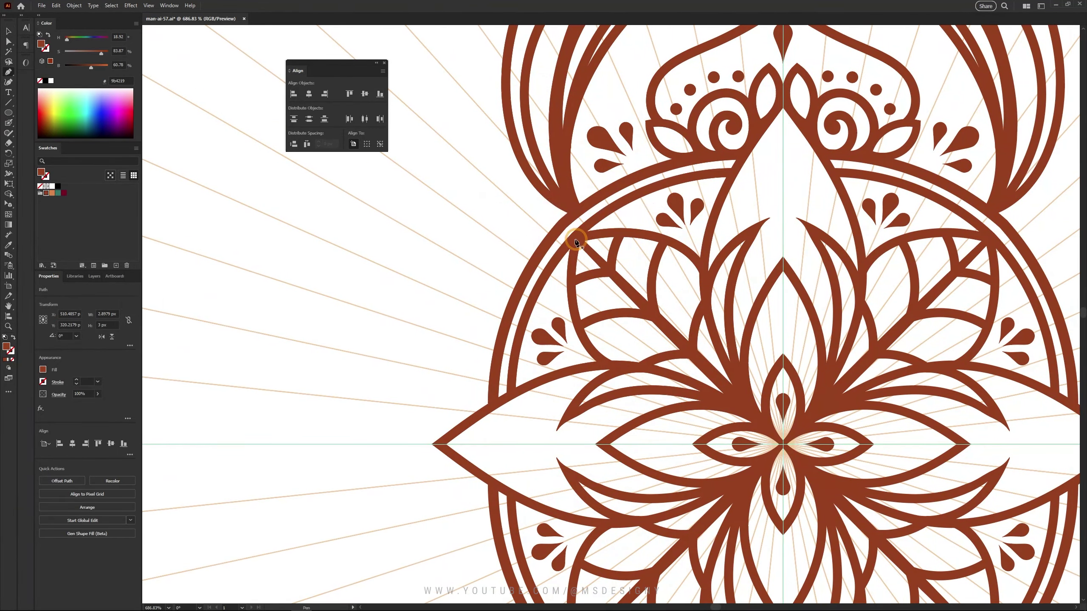
{"action": "key", "text": "v"}
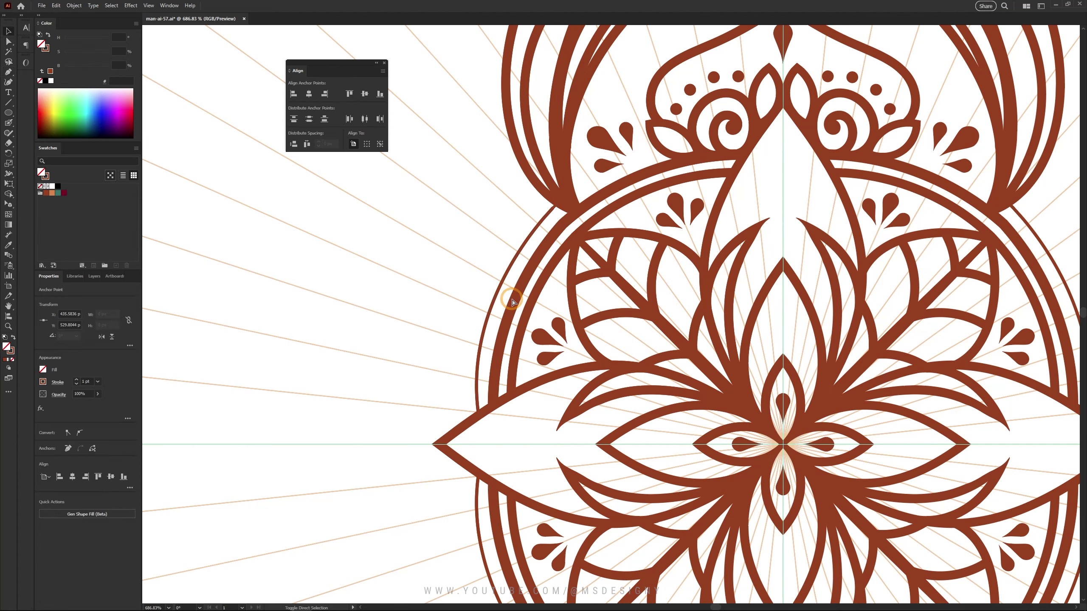
Step: Make the arc a round-capped dashed line and expand it into separate dots
{"action": "key", "text": "ctrl+F10"}
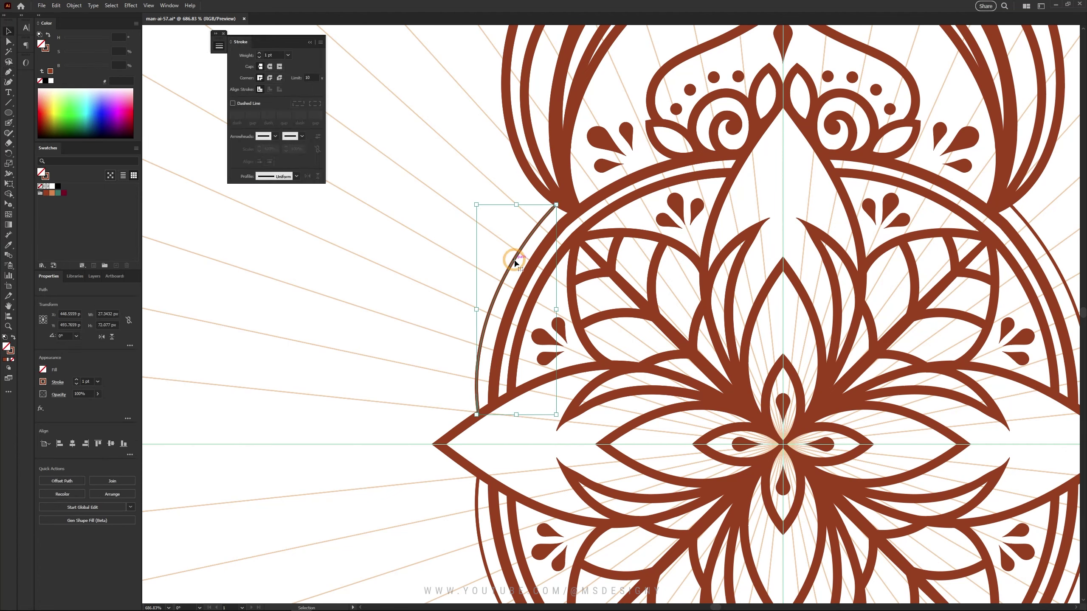
{"action": "left_click", "coordinate": [233, 103]}
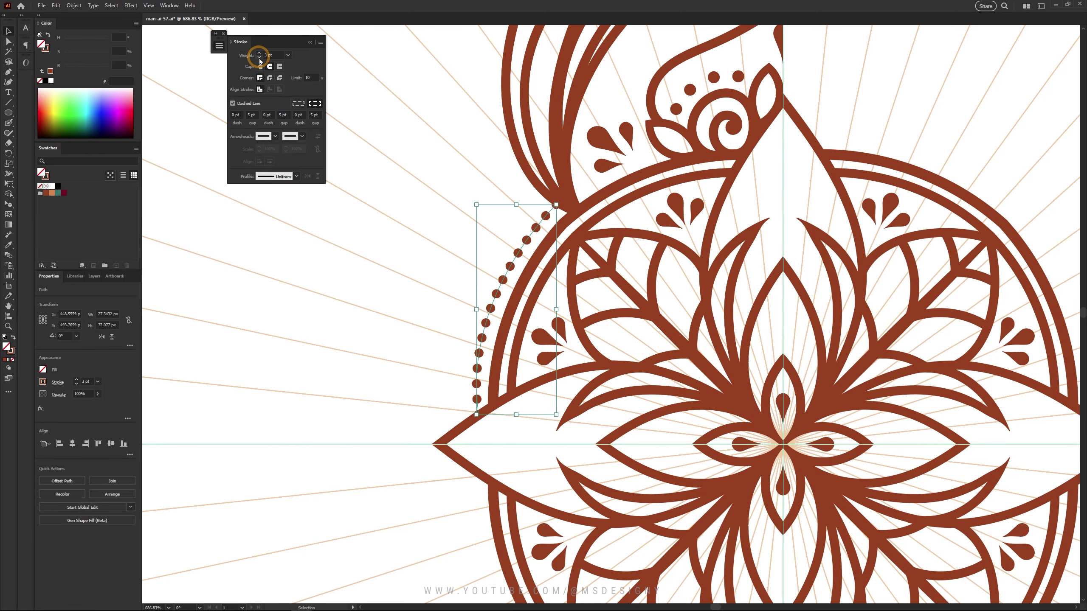
{"action": "left_click", "coordinate": [74, 5]}
Step: Nudge the dotted arc's end anchor onto the outer ring
{"action": "key", "text": "Escape"}
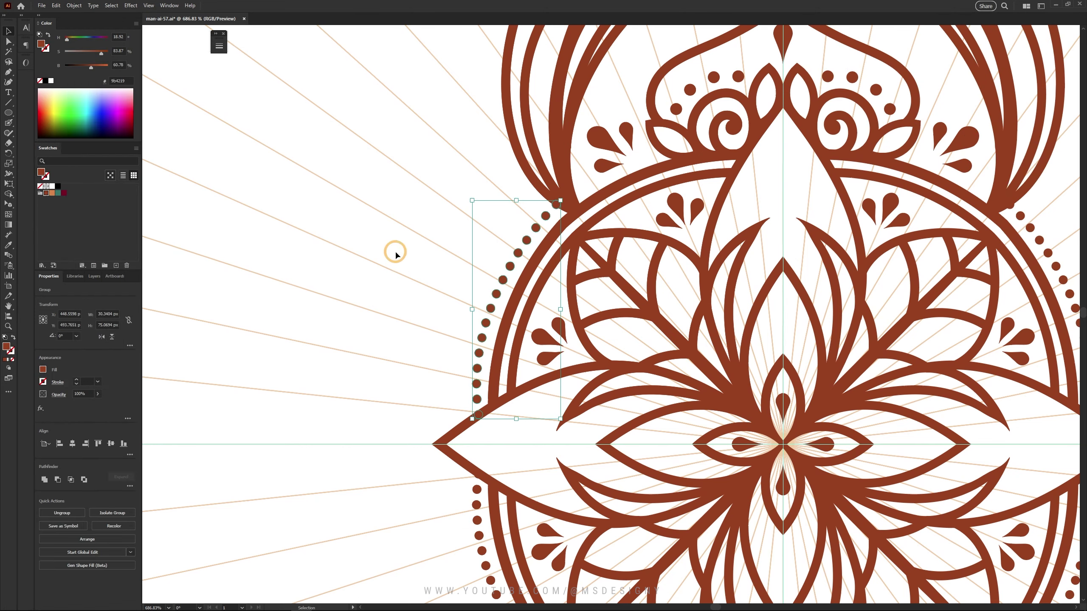
{"action": "key", "text": "a"}
{"action": "left_click", "coordinate": [472, 409]}
{"action": "left_click_drag", "start_coordinate": [457, 416], "coordinate": [456, 418]}
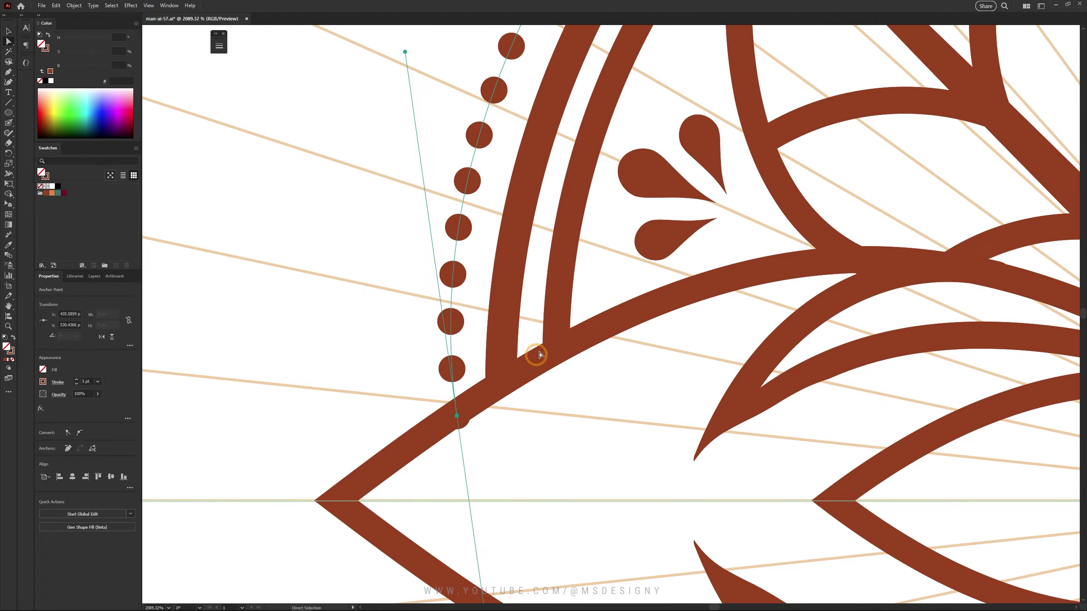
{"action": "scroll", "coordinate": [539, 354], "scroll_direction": "down", "scroll_amount": 3}
{"action": "scroll", "coordinate": [472, 307], "scroll_direction": "down", "scroll_amount": 3}
Step: Zoom in to inspect the dotted arc along the outer ring
{"action": "key", "text": "Escape"}
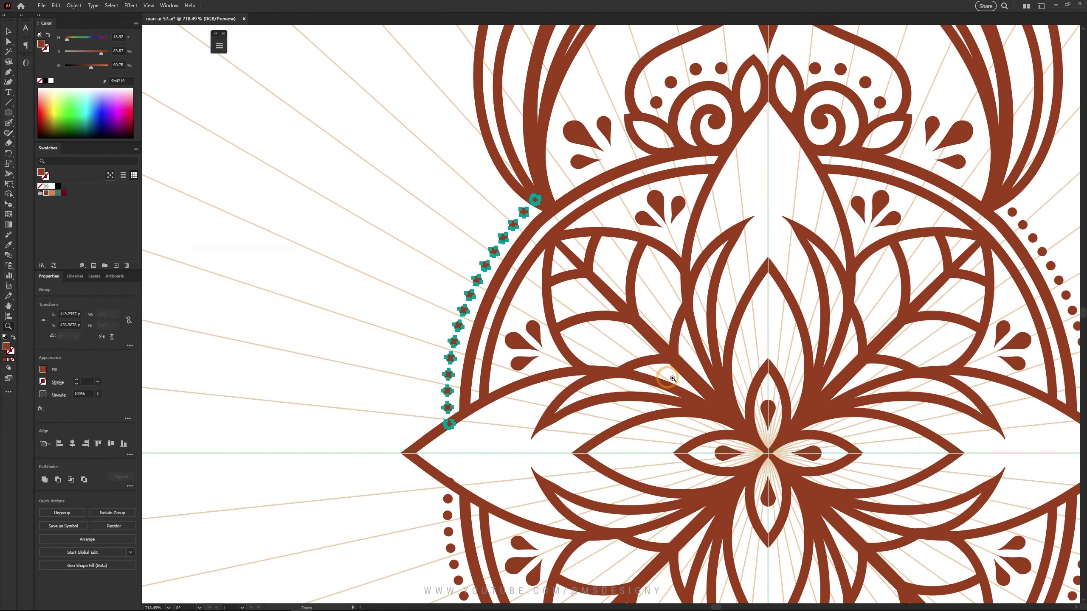
{"action": "scroll", "coordinate": [505, 271], "scroll_direction": "up", "scroll_amount": 2}
{"action": "scroll", "coordinate": [499, 285], "scroll_direction": "up", "scroll_amount": 2}
{"action": "scroll", "coordinate": [528, 218], "scroll_direction": "up", "scroll_amount": 1}
{"action": "scroll", "coordinate": [364, 238], "scroll_direction": "down", "scroll_amount": 5}
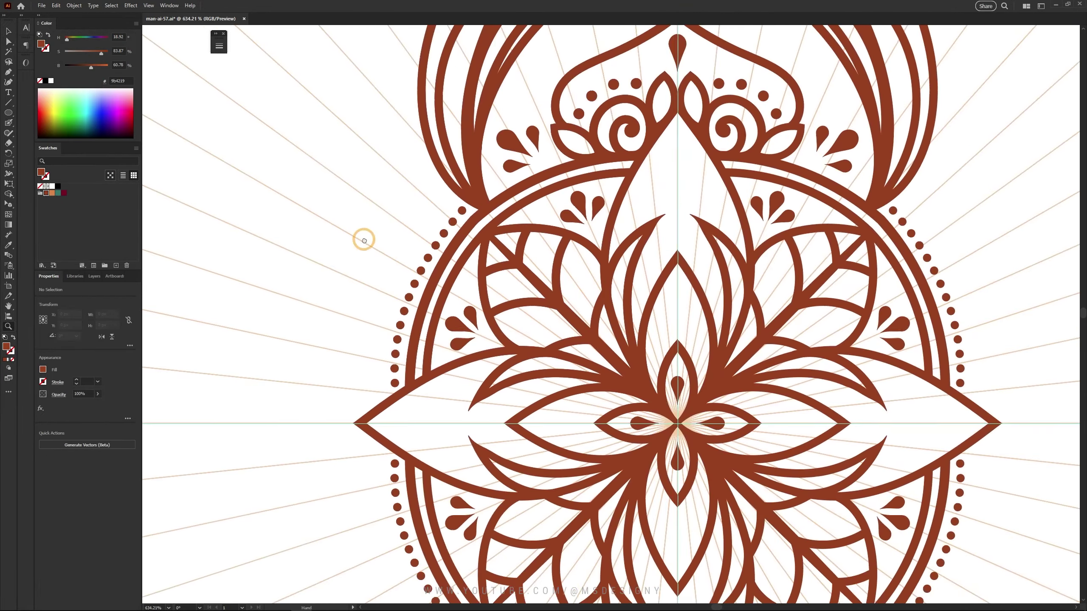
{"action": "scroll", "coordinate": [517, 236], "scroll_direction": "up", "scroll_amount": 3}
{"action": "scroll", "coordinate": [630, 308], "scroll_direction": "up", "scroll_amount": 1}
{"action": "key", "text": "shift+b"}
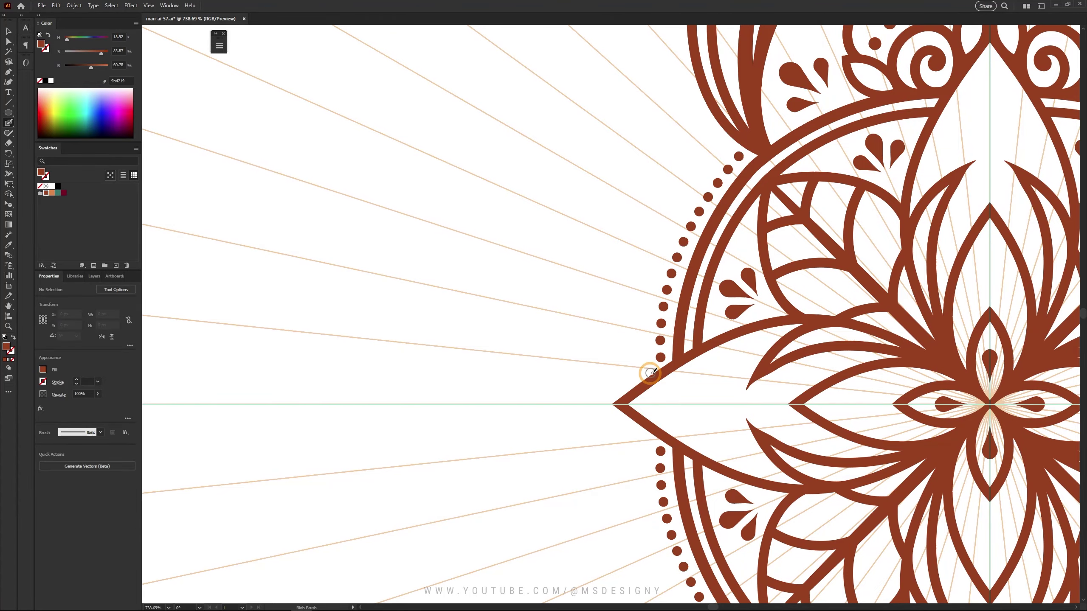
Step: Paint a curving petal outline beyond the dots and check its tip anchor
{"action": "left_click_drag", "start_coordinate": [642, 303], "coordinate": [425, 406]}
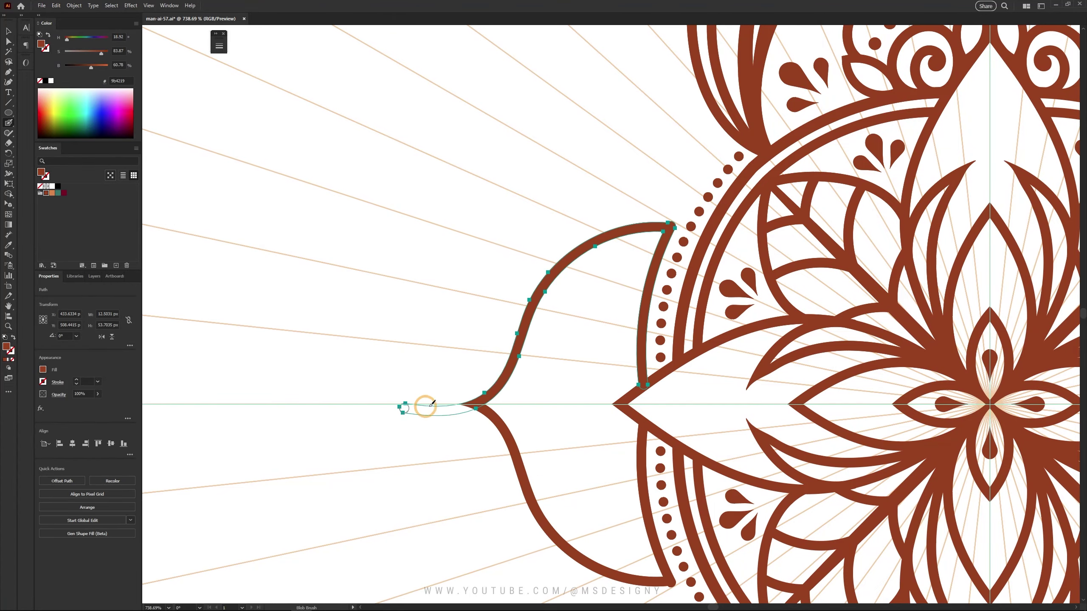
{"action": "key", "text": "ctrl+shift+a"}
{"action": "scroll", "coordinate": [441, 327], "scroll_direction": "down", "scroll_amount": 2}
{"action": "scroll", "coordinate": [356, 352], "scroll_direction": "down", "scroll_amount": 2}
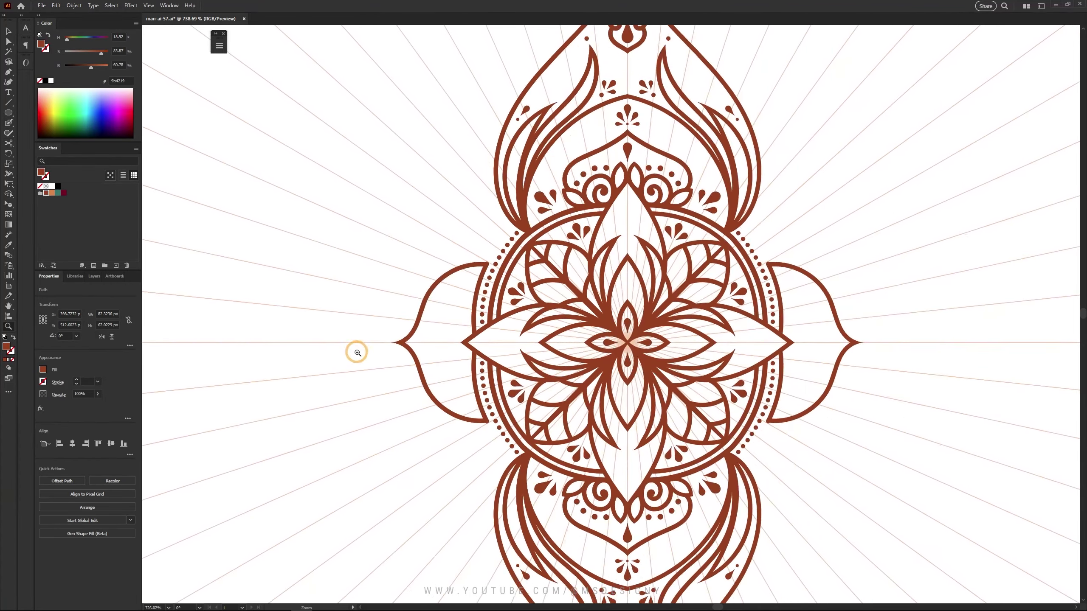
{"action": "scroll", "coordinate": [371, 383], "scroll_direction": "up", "scroll_amount": 4}
{"action": "scroll", "coordinate": [576, 296], "scroll_direction": "up", "scroll_amount": 4}
{"action": "key", "text": "a"}
{"action": "left_click", "coordinate": [577, 296]}
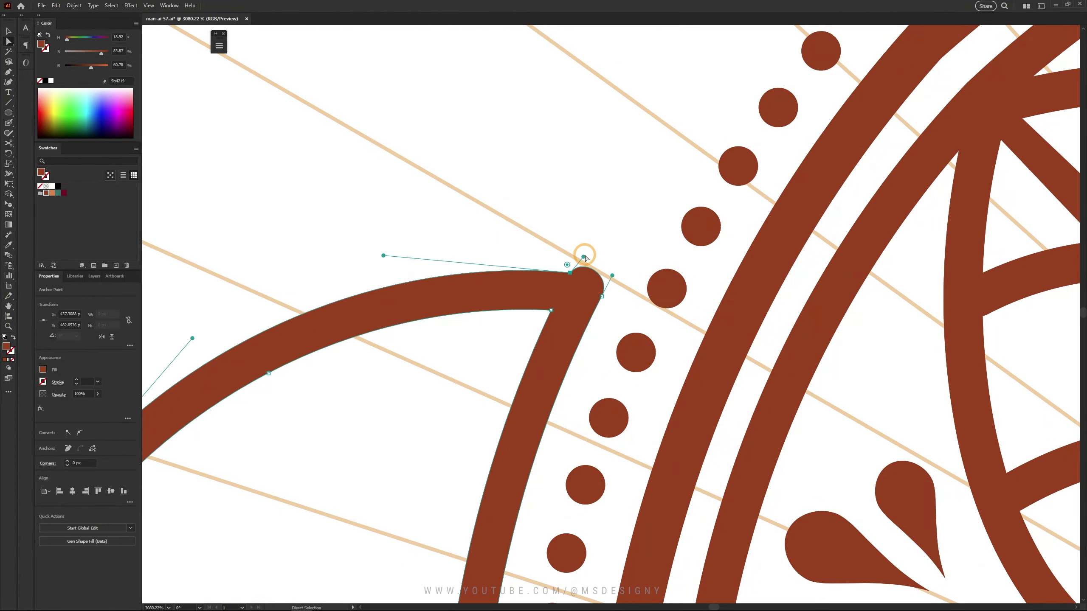
{"action": "key", "text": "ctrl+shift+a"}
Step: Place a copy of the small leaf motif inside the petal and resize the nearby dot
{"action": "key", "text": "v"}
{"action": "scroll", "coordinate": [460, 271], "scroll_direction": "down", "scroll_amount": 5}
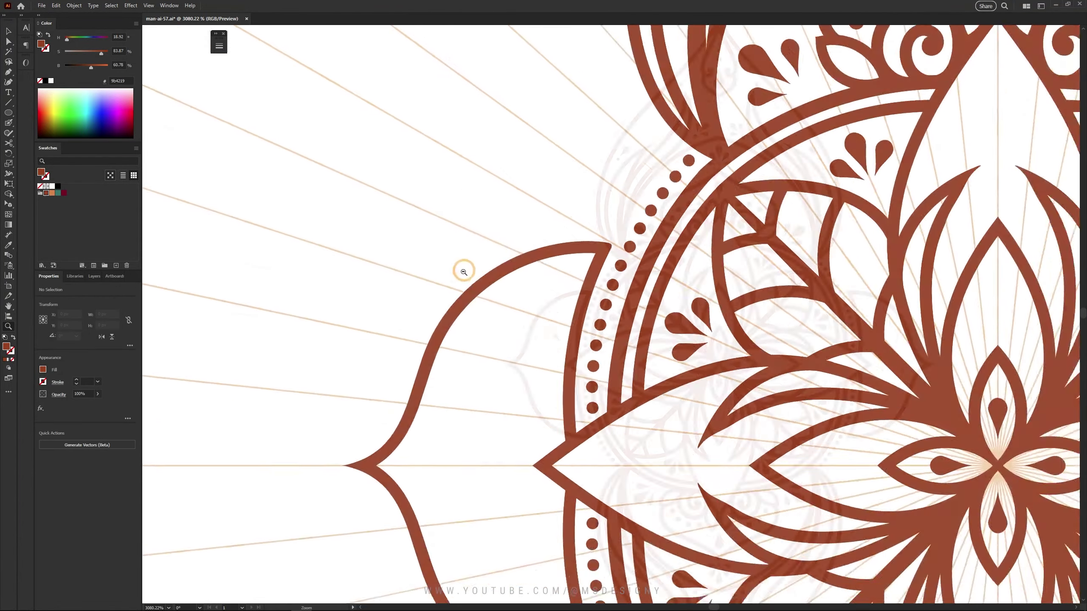
{"action": "scroll", "coordinate": [737, 192], "scroll_direction": "down", "scroll_amount": 2}
{"action": "left_click_drag", "start_coordinate": [568, 368], "coordinate": [557, 364]}
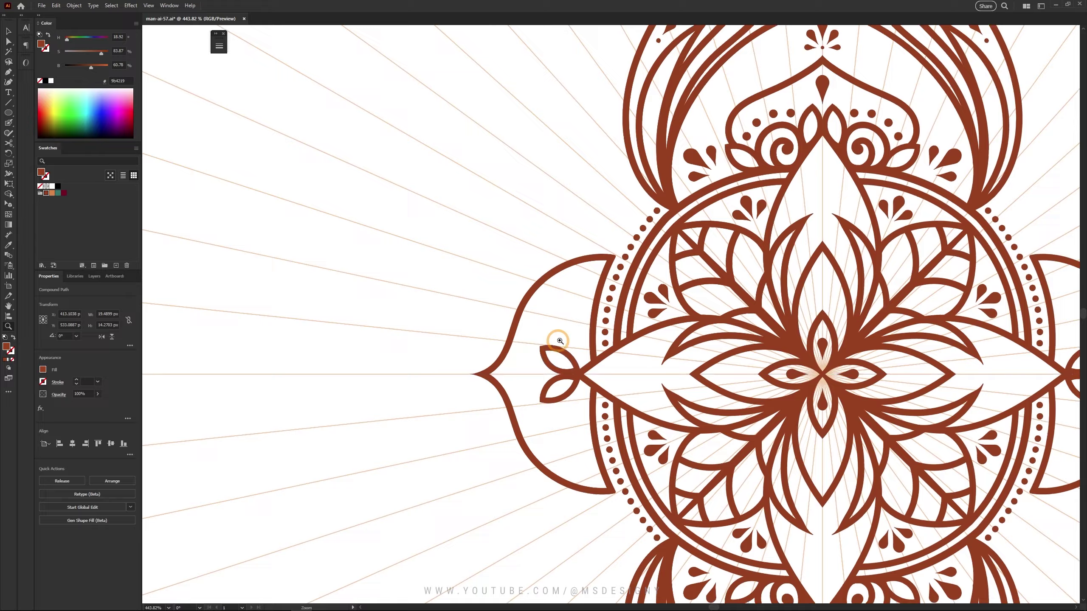
{"action": "scroll", "coordinate": [556, 366], "scroll_direction": "up", "scroll_amount": 5}
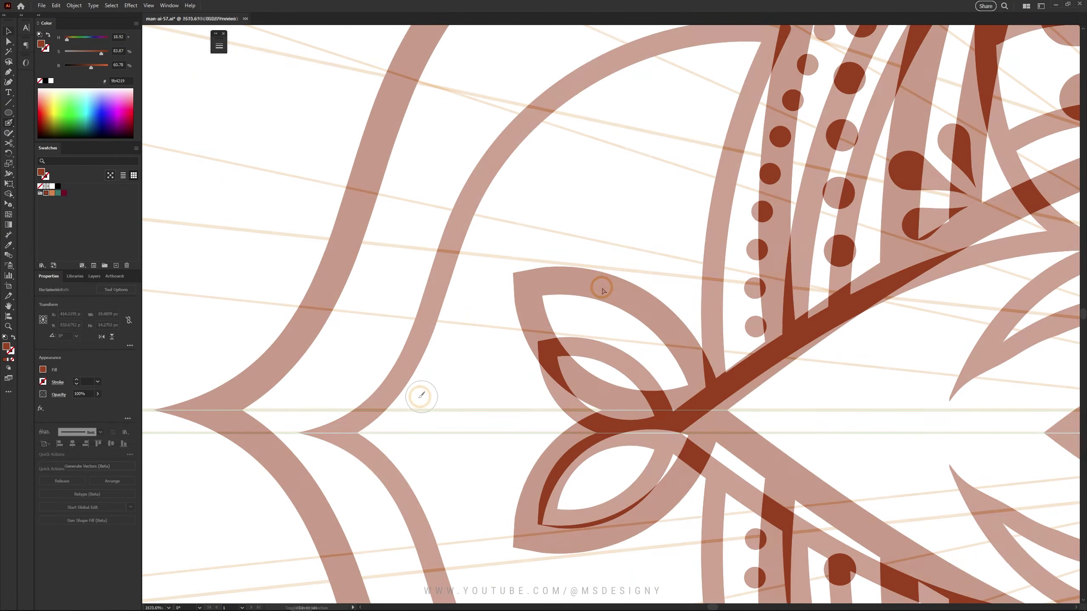
{"action": "scroll", "coordinate": [571, 338], "scroll_direction": "down", "scroll_amount": 3}
{"action": "scroll", "coordinate": [631, 369], "scroll_direction": "down", "scroll_amount": 5}
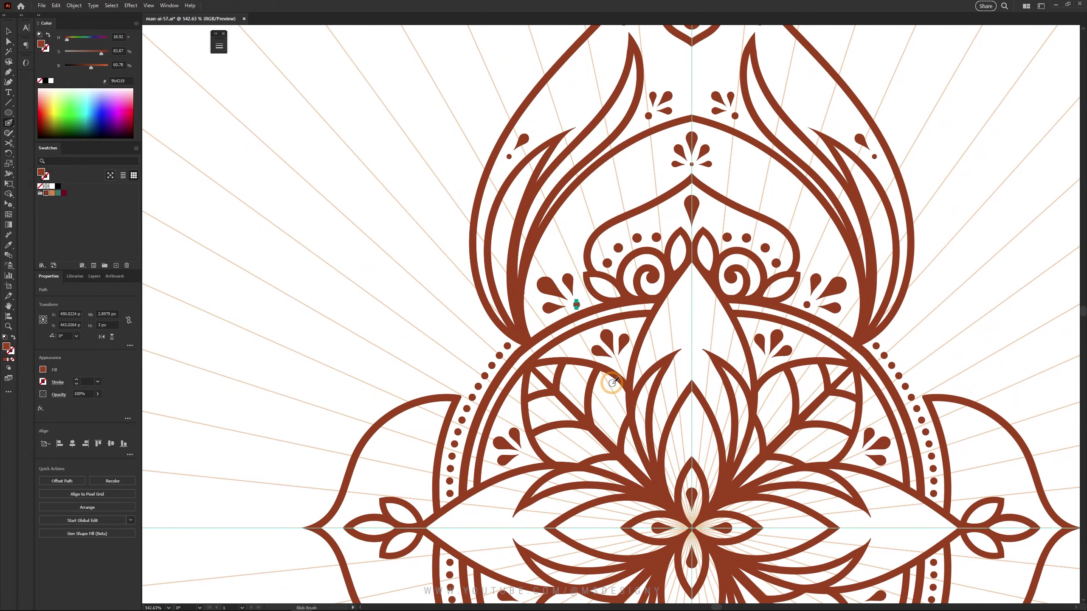
{"action": "left_click_drag", "start_coordinate": [560, 304], "coordinate": [629, 285]}
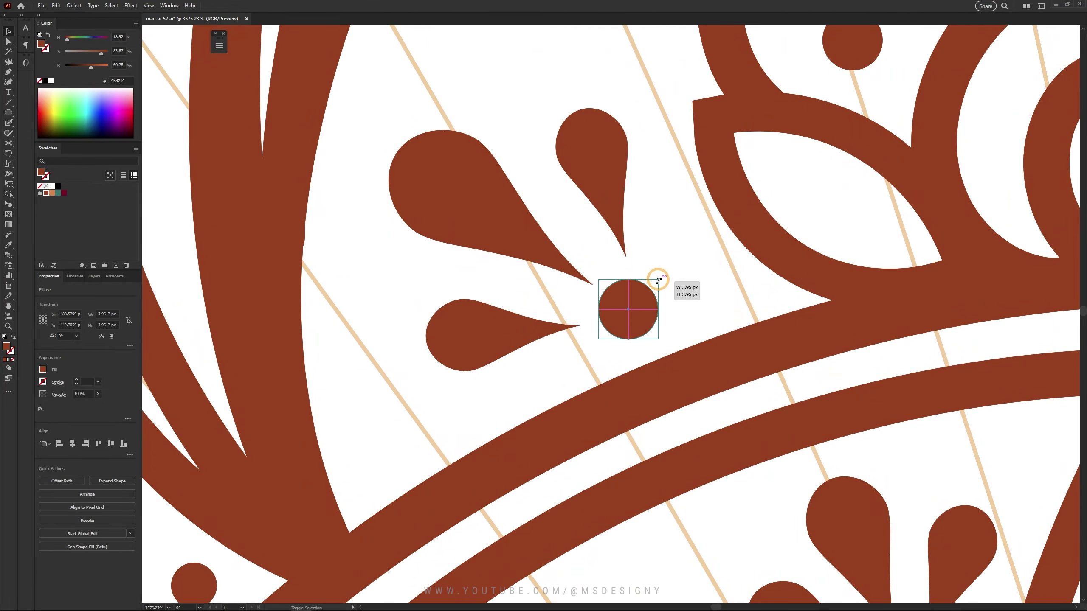
Step: Show the 4side layer and select the small drop cluster in the petal
{"action": "scroll", "coordinate": [506, 303], "scroll_direction": "down", "scroll_amount": 3}
{"action": "scroll", "coordinate": [691, 245], "scroll_direction": "up", "scroll_amount": 3}
{"action": "scroll", "coordinate": [662, 237], "scroll_direction": "up", "scroll_amount": 2}
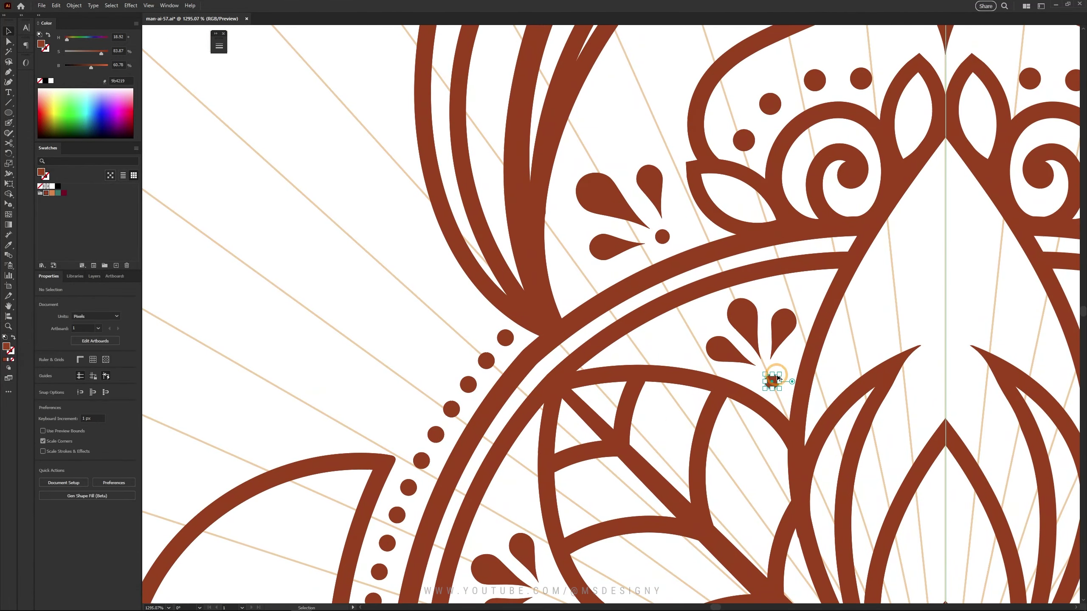
{"action": "scroll", "coordinate": [562, 276], "scroll_direction": "down", "scroll_amount": 3}
{"action": "scroll", "coordinate": [575, 303], "scroll_direction": "up", "scroll_amount": 5}
{"action": "scroll", "coordinate": [395, 345], "scroll_direction": "down", "scroll_amount": 5}
{"action": "scroll", "coordinate": [720, 196], "scroll_direction": "up", "scroll_amount": 3}
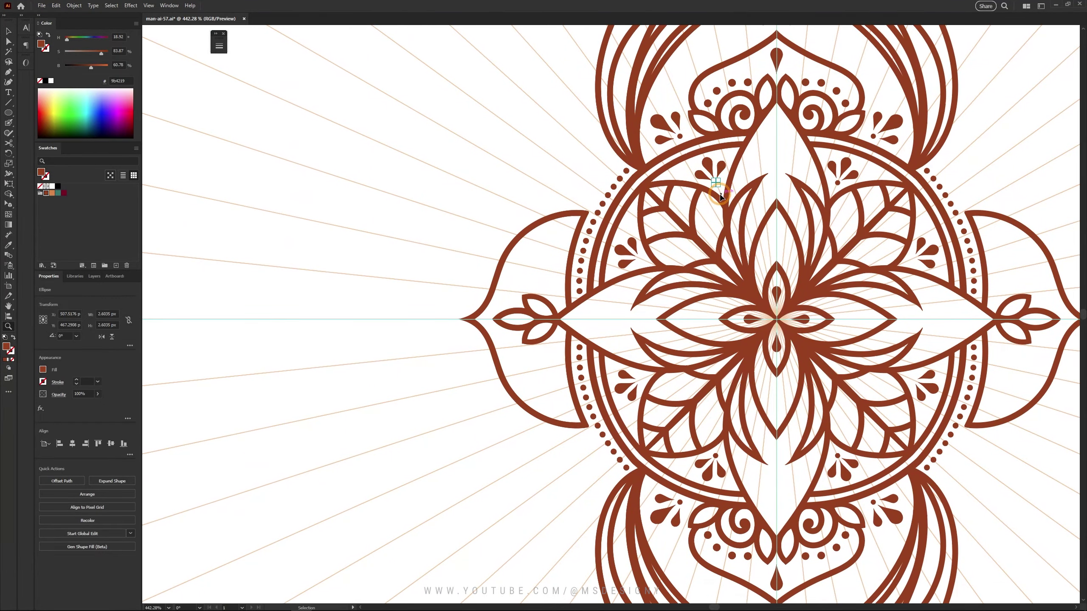
{"action": "left_click", "coordinate": [94, 276]}
{"action": "left_click", "coordinate": [41, 313]}
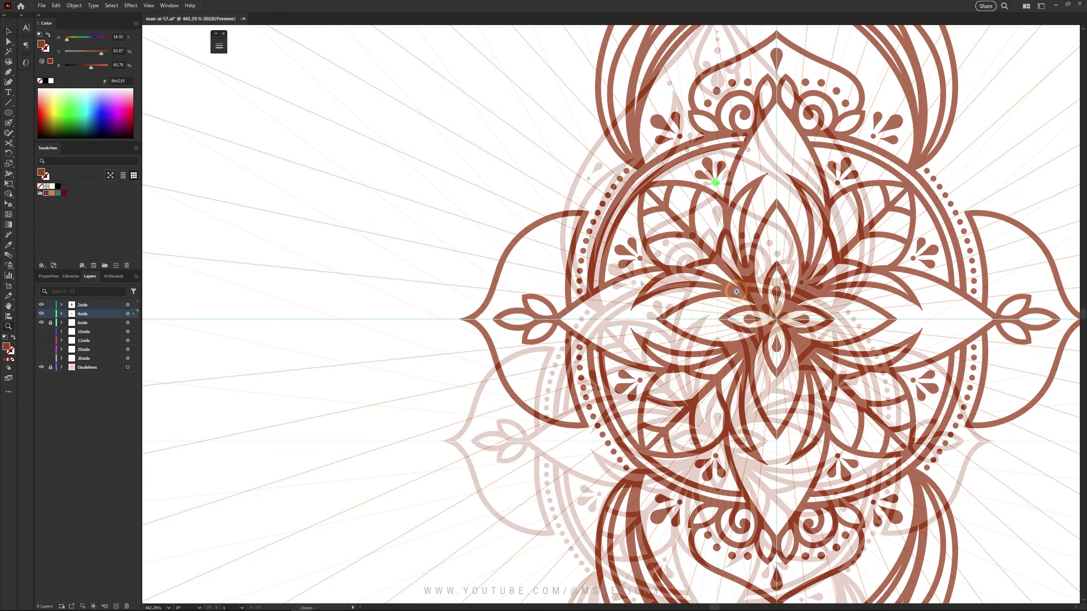
{"action": "scroll", "coordinate": [737, 292], "scroll_direction": "down", "scroll_amount": 1}
{"action": "key", "text": "v"}
{"action": "left_click", "coordinate": [619, 291]}
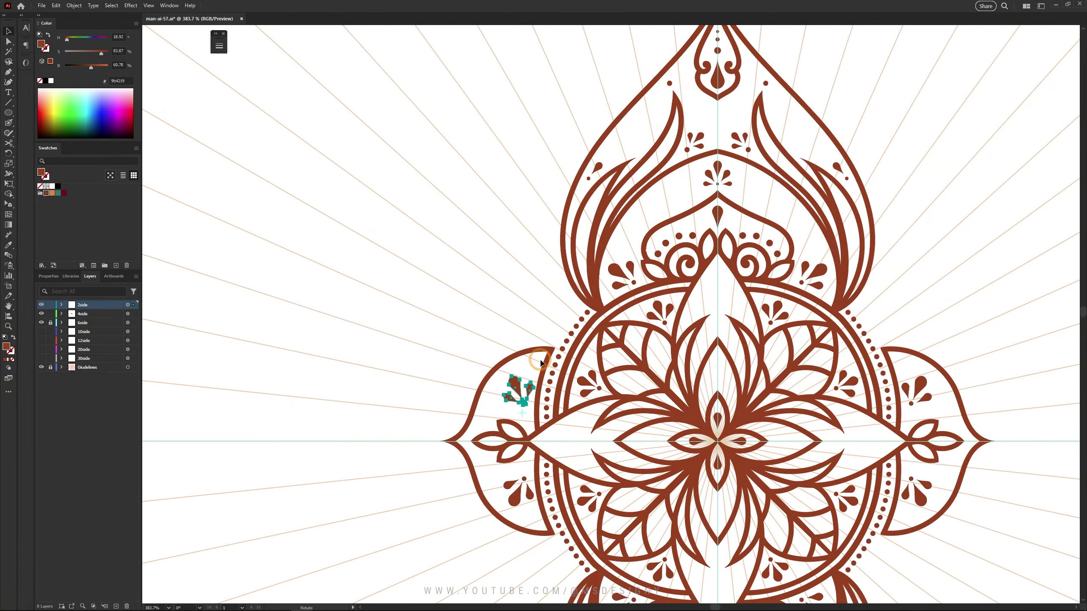
Step: Copy a small dot from the drop cluster lower into the petal
{"action": "scroll", "coordinate": [393, 374], "scroll_direction": "down", "scroll_amount": 5}
{"action": "scroll", "coordinate": [495, 326], "scroll_direction": "up", "scroll_amount": 4}
{"action": "scroll", "coordinate": [511, 210], "scroll_direction": "up", "scroll_amount": 1}
{"action": "scroll", "coordinate": [564, 249], "scroll_direction": "down", "scroll_amount": 2}
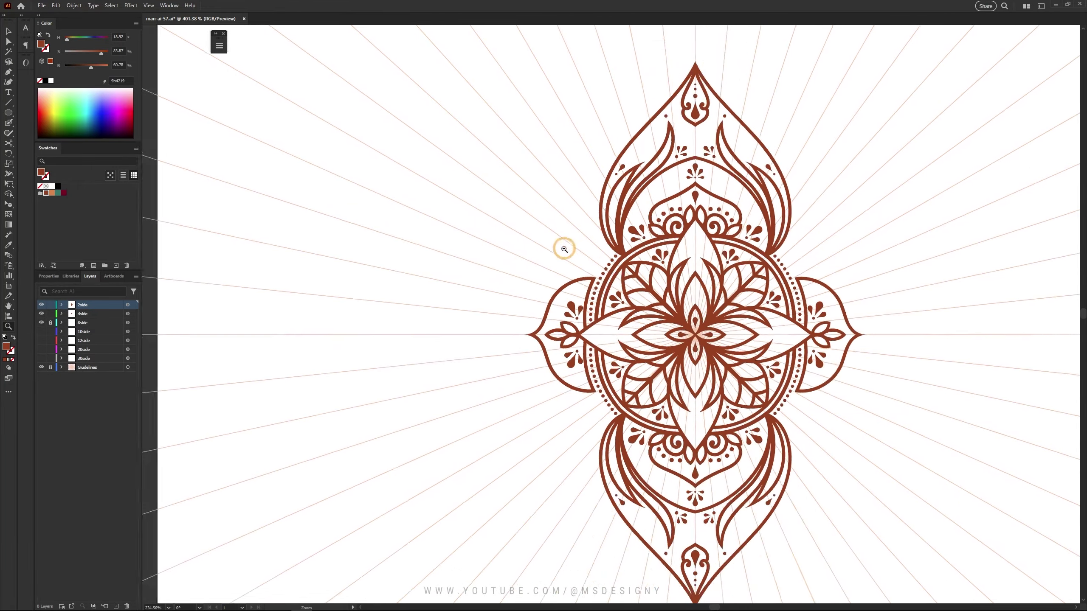
{"action": "scroll", "coordinate": [578, 252], "scroll_direction": "up", "scroll_amount": 2}
{"action": "scroll", "coordinate": [474, 353], "scroll_direction": "up", "scroll_amount": 1}
{"action": "scroll", "coordinate": [631, 385], "scroll_direction": "up", "scroll_amount": 3}
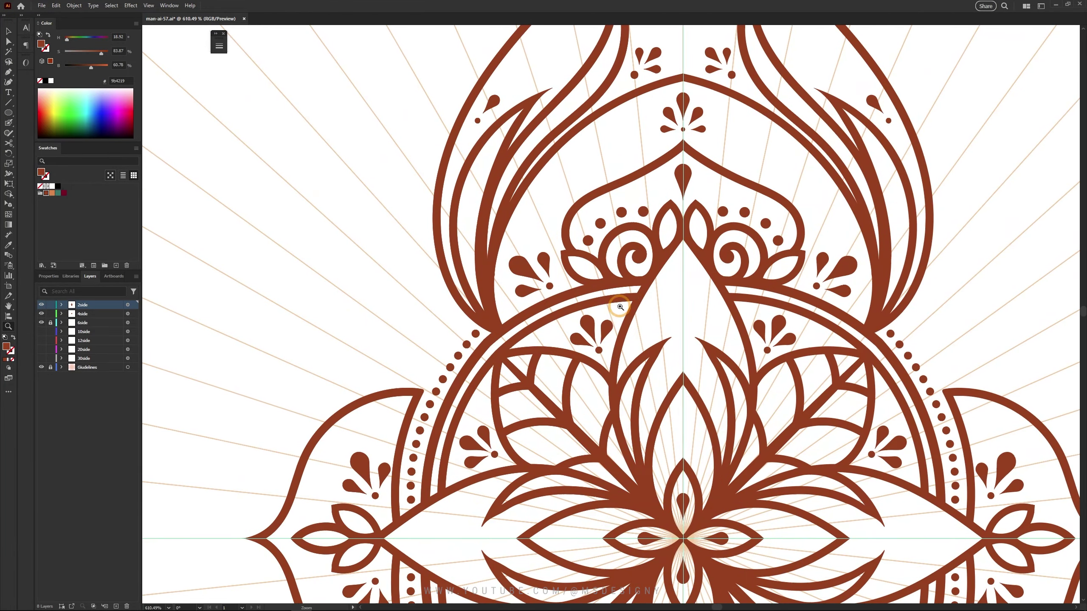
{"action": "key", "text": "v"}
{"action": "key", "text": "a"}
{"action": "left_click", "coordinate": [396, 389]}
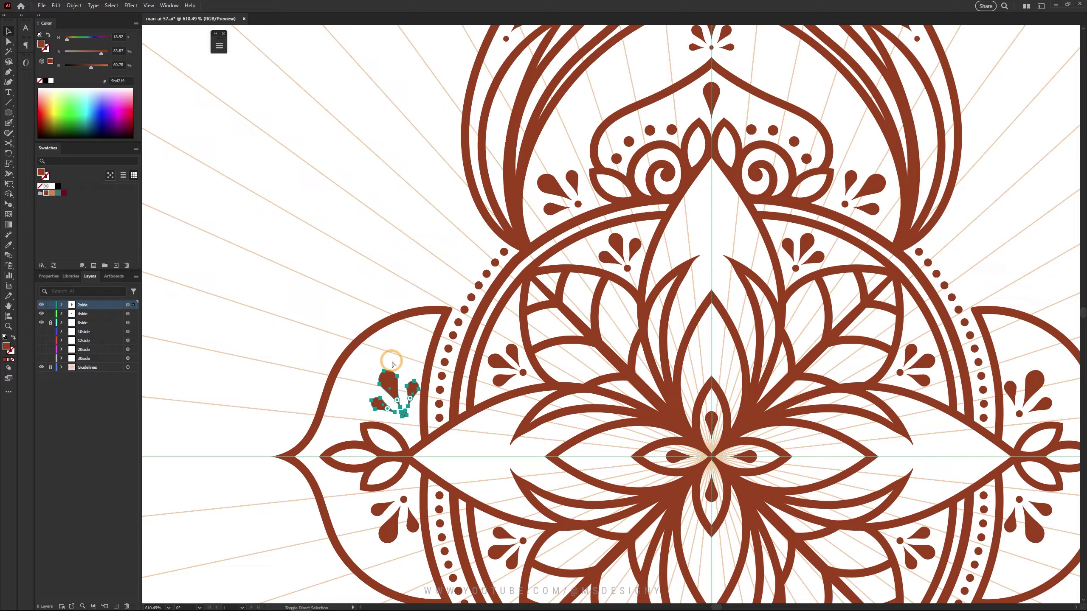
{"action": "left_click_drag", "start_coordinate": [345, 428], "coordinate": [345, 428]}
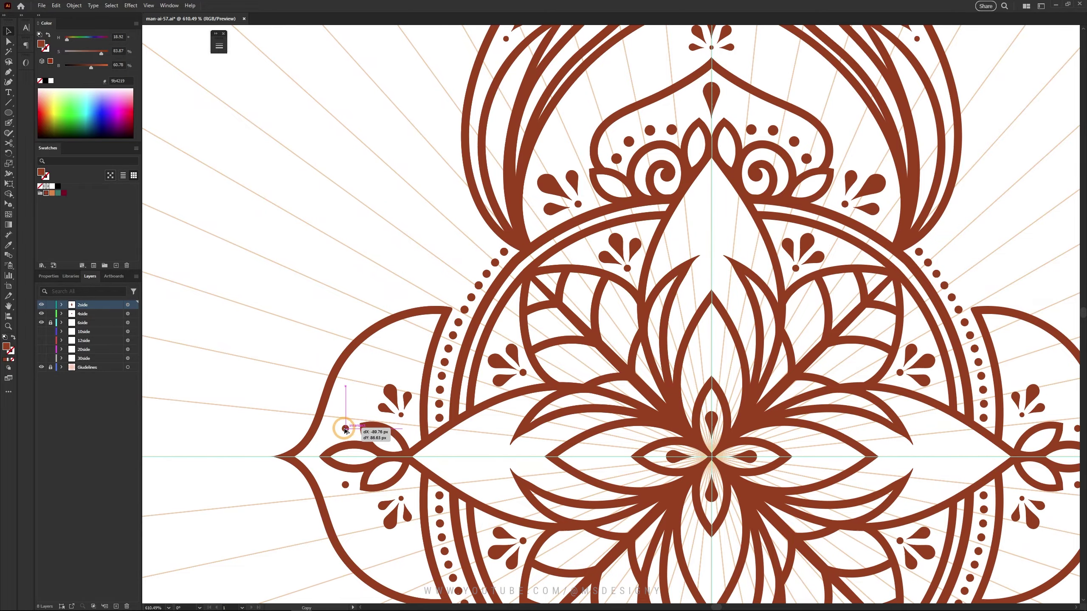
Step: Zoom around the left petals to check the decoration, ending on the top centre scrollwork
{"action": "key", "text": "z"}
{"action": "scroll", "coordinate": [376, 291], "scroll_direction": "down", "scroll_amount": 3}
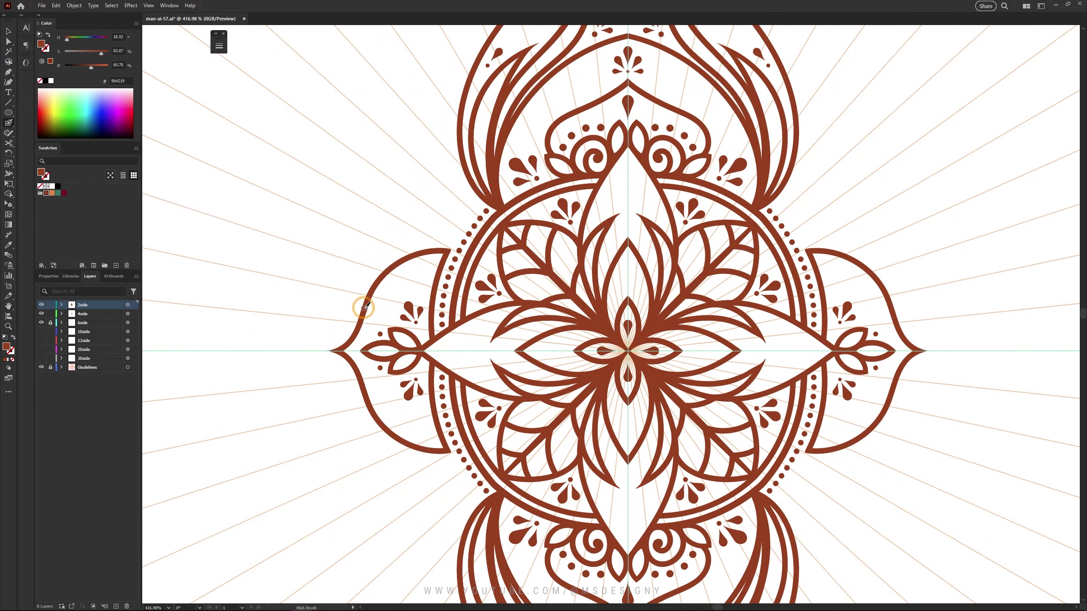
{"action": "key", "text": "z"}
{"action": "left_click_drag", "start_coordinate": [384, 240], "coordinate": [499, 168]}
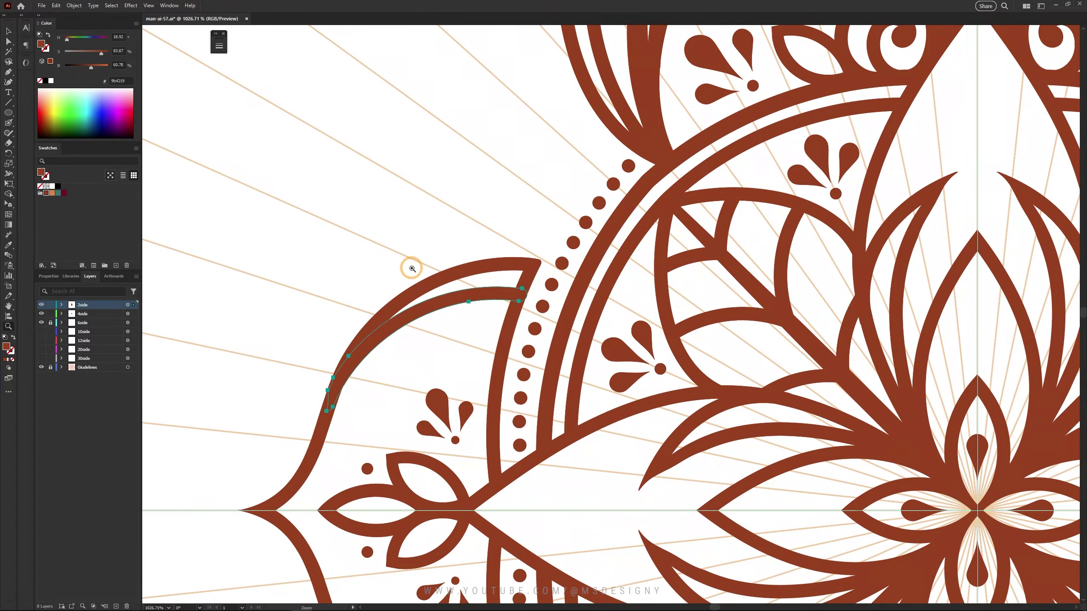
{"action": "left_click", "coordinate": [412, 268], "text": "alt"}
{"action": "left_click_drag", "start_coordinate": [461, 279], "coordinate": [431, 296]}
{"action": "left_click", "coordinate": [315, 343], "text": "alt"}
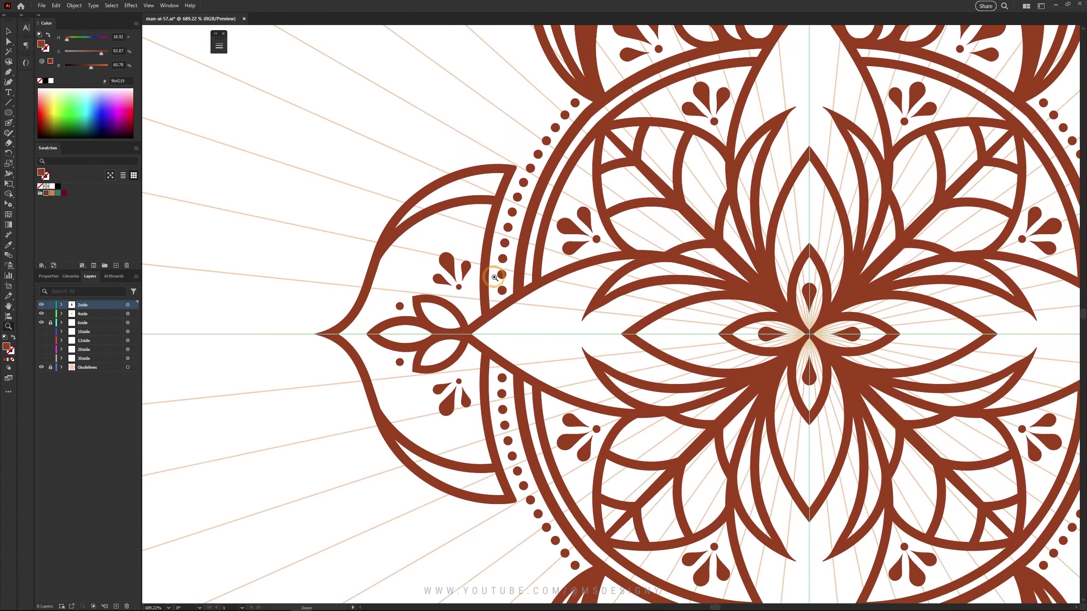
{"action": "left_click", "coordinate": [371, 294], "text": "alt"}
{"action": "left_click", "coordinate": [522, 243]}
Step: Select the teardrop on the 4side layer and place a copy in the petal
{"action": "key", "text": "shift+b"}
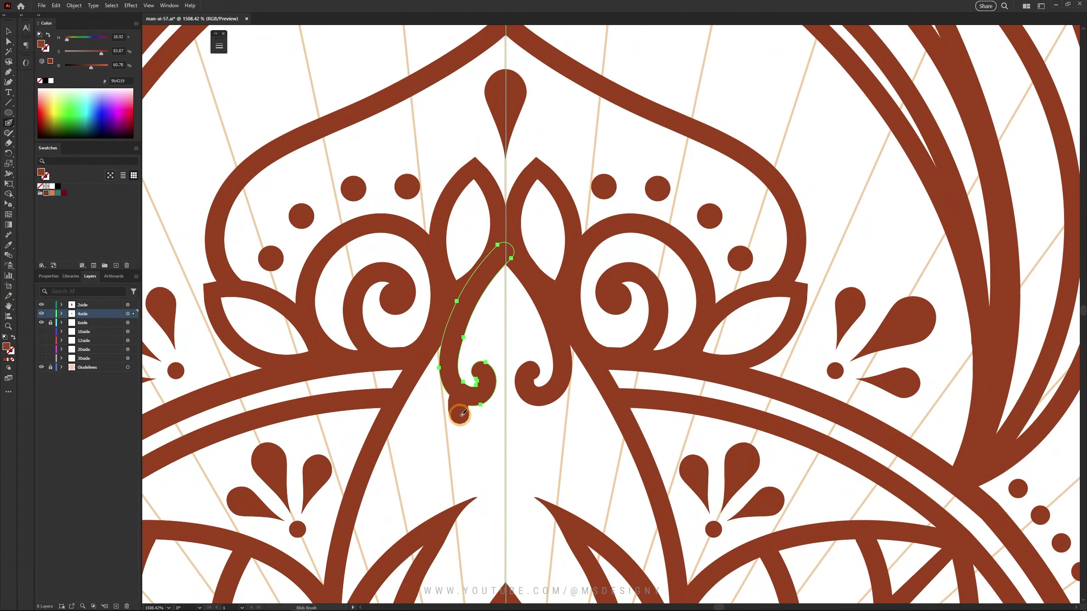
{"action": "key", "text": "ctrl+minus"}
{"action": "left_click", "coordinate": [544, 374]}
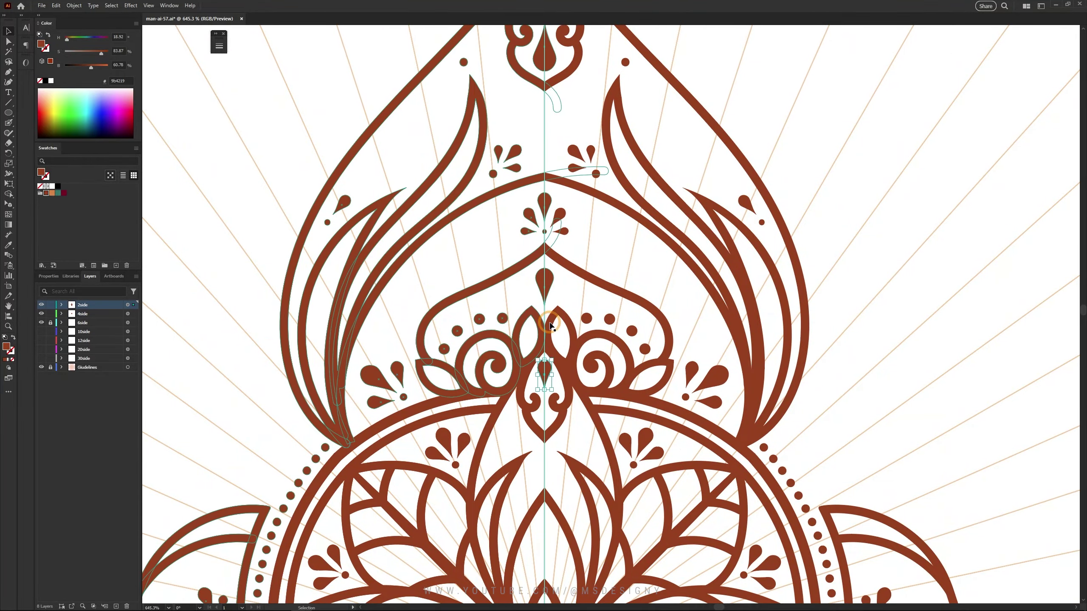
{"action": "key", "text": "r"}
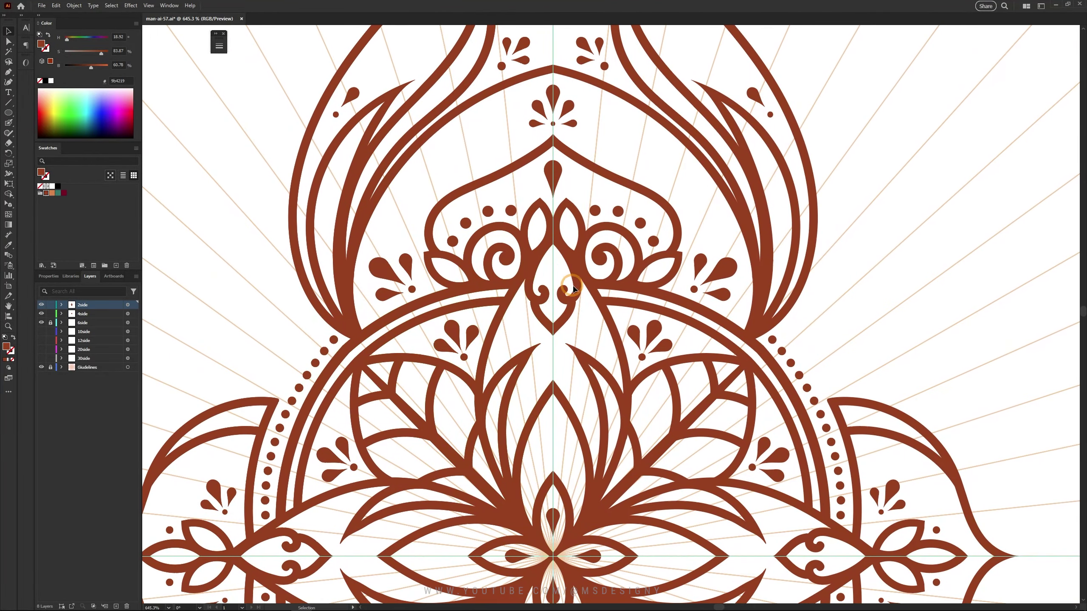
{"action": "key", "text": "v"}
{"action": "left_click", "coordinate": [560, 256]}
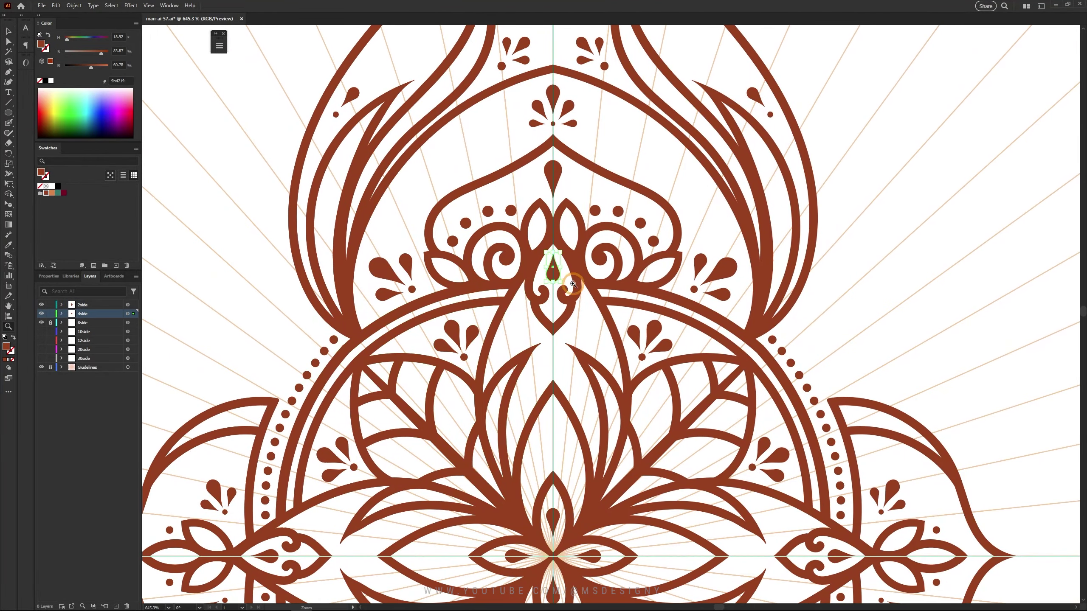
{"action": "scroll", "coordinate": [566, 182], "scroll_direction": "up", "scroll_amount": 5}
{"action": "scroll", "coordinate": [566, 182], "scroll_direction": "down", "scroll_amount": 6}
{"action": "scroll", "coordinate": [682, 367], "scroll_direction": "up", "scroll_amount": 4}
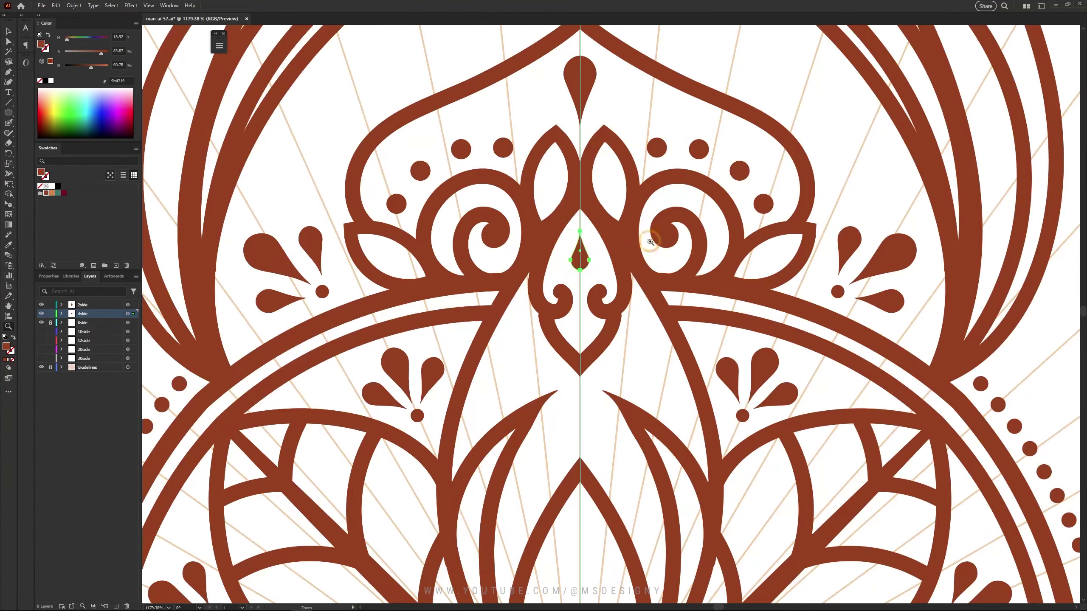
{"action": "left_click_drag", "start_coordinate": [417, 415], "coordinate": [581, 324]}
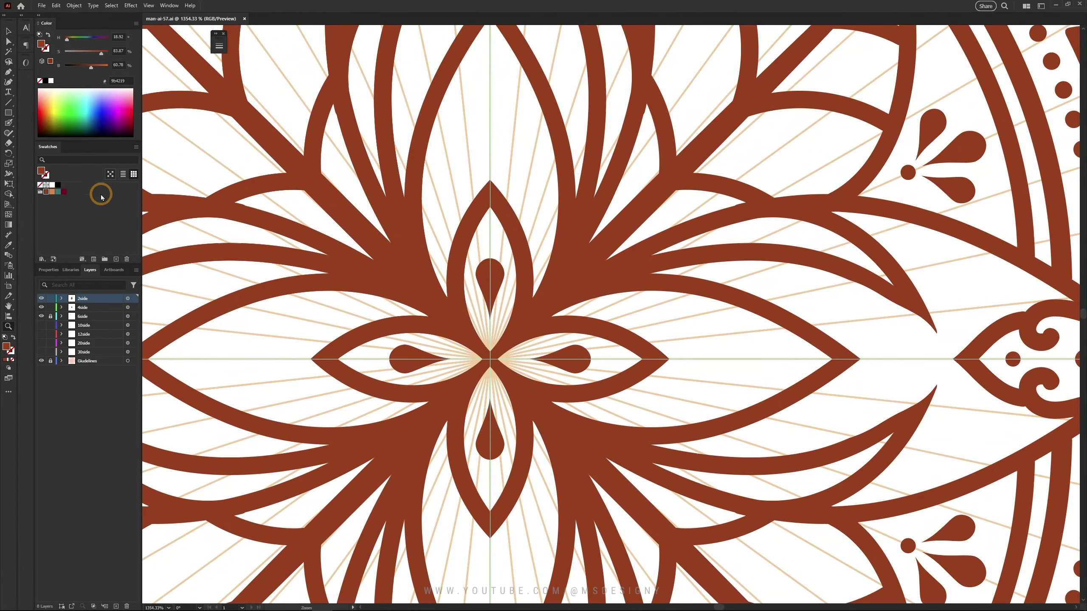
Step: Move the 4side layer above 2side and fill the side petals orange
{"action": "left_click_drag", "start_coordinate": [453, 290], "coordinate": [458, 361]}
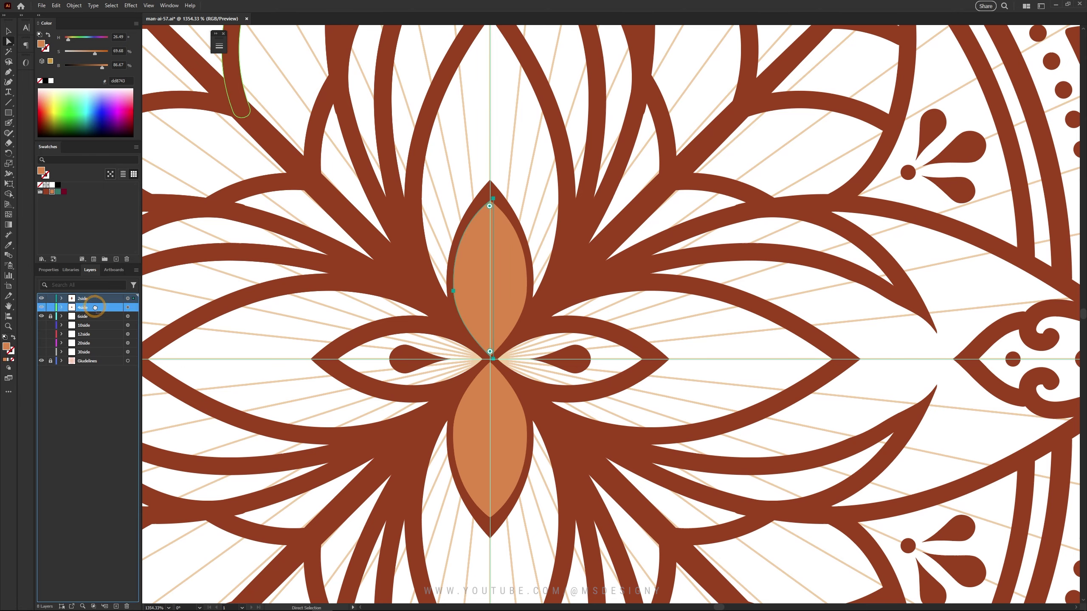
{"action": "left_click_drag", "start_coordinate": [95, 307], "coordinate": [86, 296]}
{"action": "left_click_drag", "start_coordinate": [444, 205], "coordinate": [530, 205]}
{"action": "left_click", "coordinate": [308, 287]}
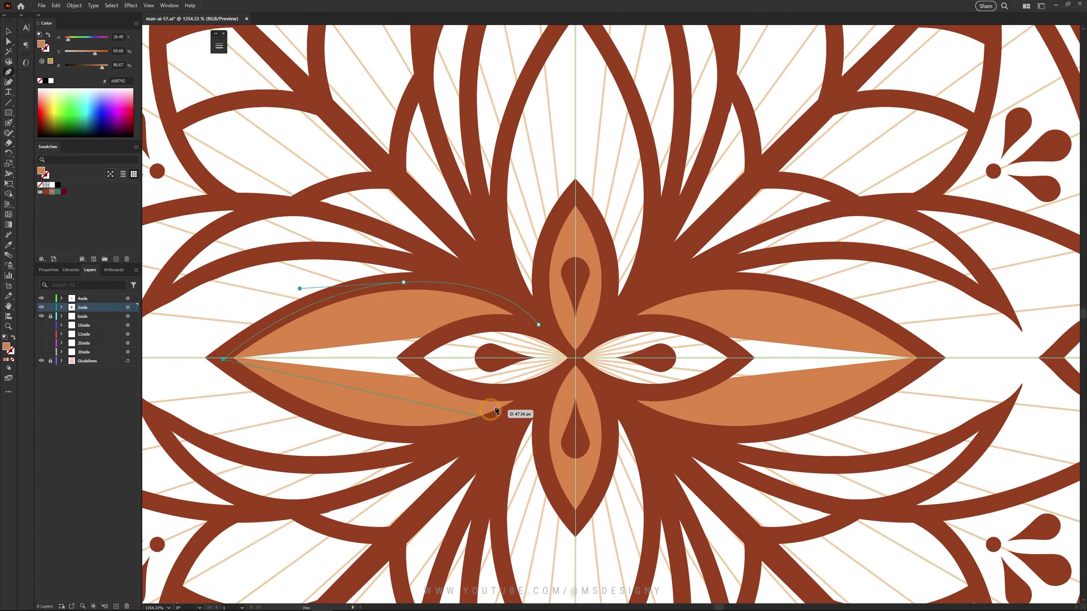
Step: Trace orange fill shapes for the upper petal and the tall petal
{"action": "mouse_move", "coordinate": [597, 174]}
{"action": "left_mouse_down"}
{"action": "mouse_move", "coordinate": [560, 246]}
{"action": "mouse_move", "coordinate": [535, 390]}
{"action": "left_mouse_up"}
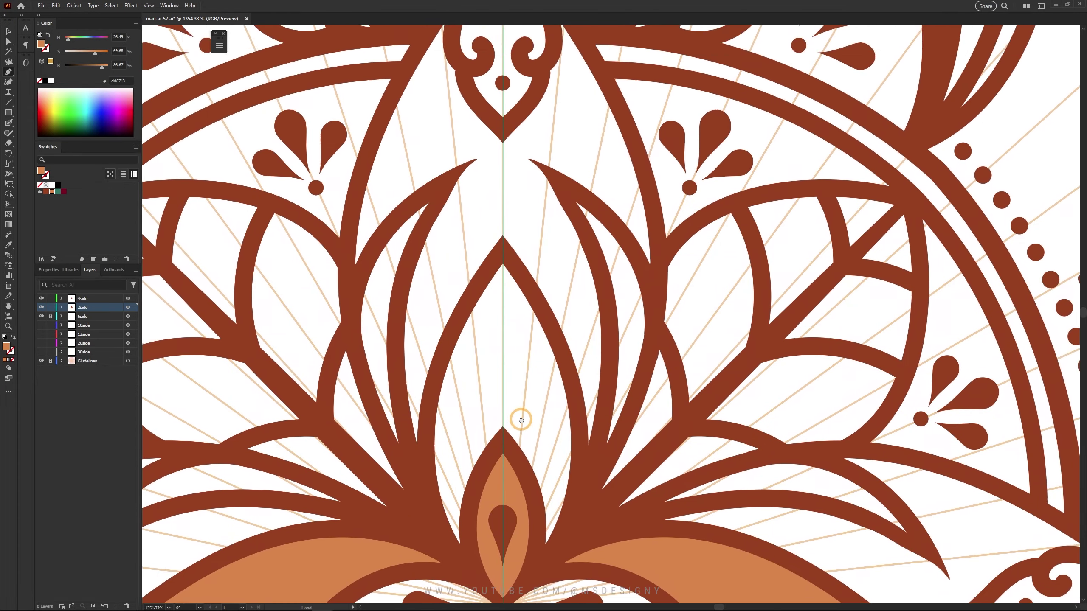
{"action": "left_click", "coordinate": [414, 443]}
{"action": "left_click", "coordinate": [425, 429]}
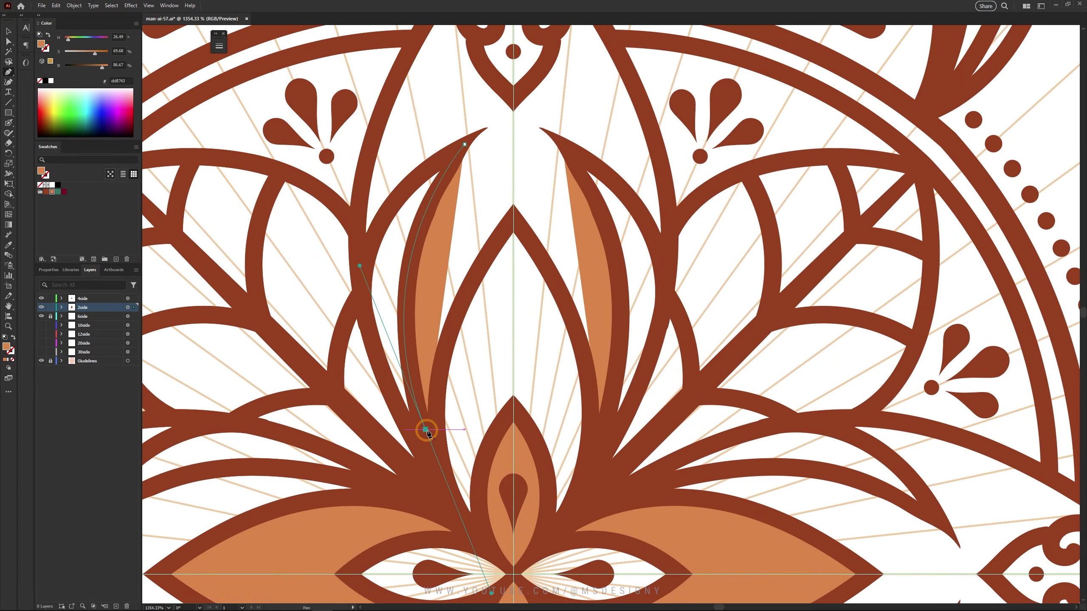
{"action": "left_click_drag", "start_coordinate": [588, 199], "coordinate": [579, 441]}
{"action": "left_click_drag", "start_coordinate": [507, 334], "coordinate": [452, 217]}
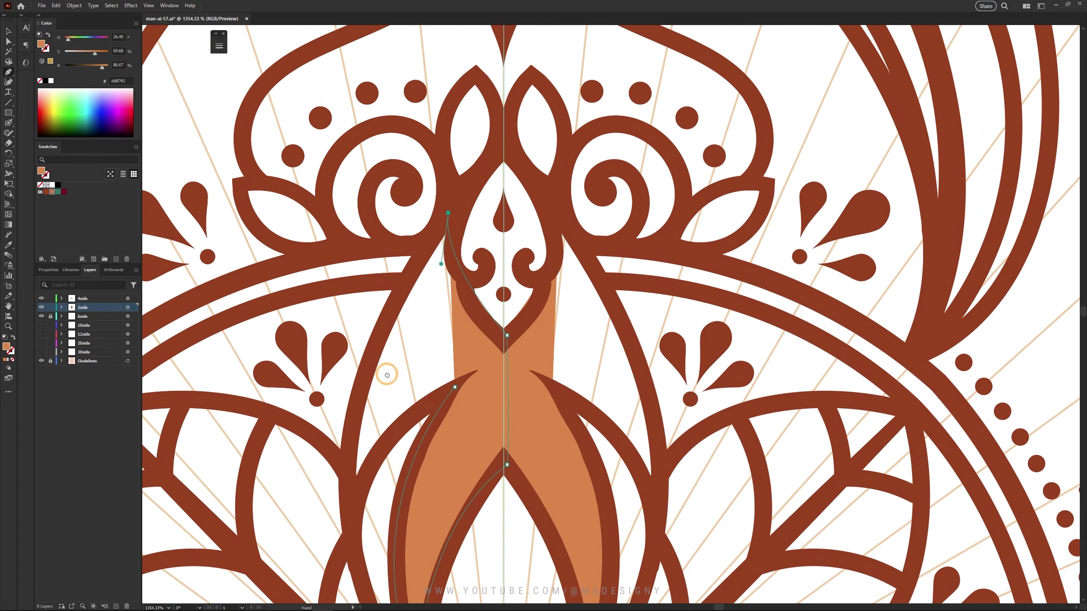
{"action": "mouse_move", "coordinate": [387, 375]}
{"action": "left_mouse_down"}
{"action": "mouse_move", "coordinate": [500, 276]}
{"action": "mouse_move", "coordinate": [544, 292]}
{"action": "left_mouse_up"}
{"action": "left_click", "coordinate": [529, 573]}
{"action": "left_click", "coordinate": [463, 411]}
Step: Adjust the petal fill's bottom point and fill the centre eye shapes burgundy
{"action": "scroll", "coordinate": [297, 209], "scroll_direction": "down", "scroll_amount": 3}
{"action": "scroll", "coordinate": [296, 209], "scroll_direction": "up", "scroll_amount": 2}
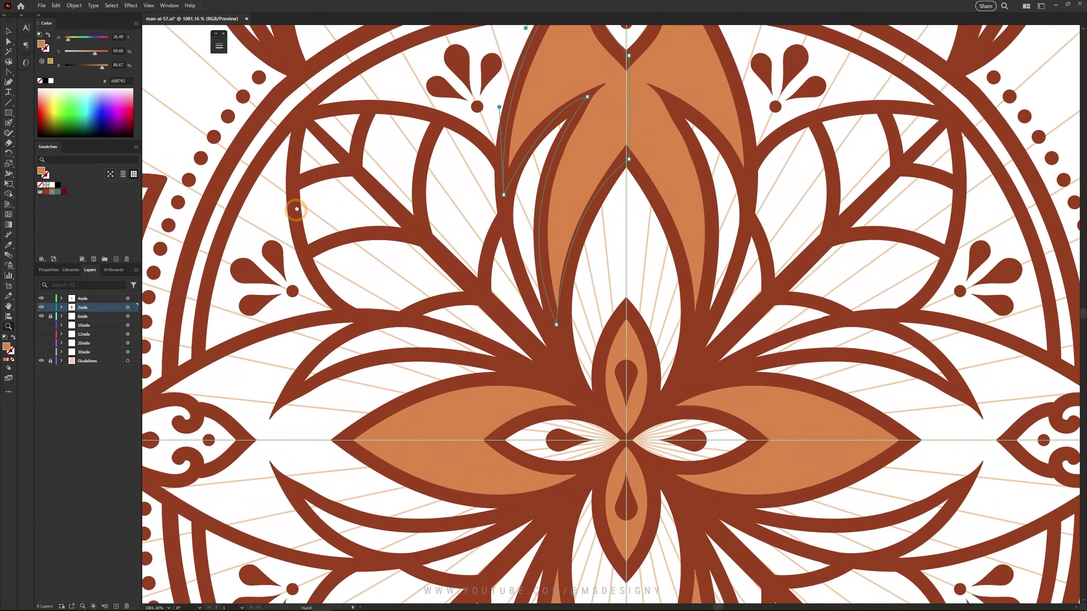
{"action": "scroll", "coordinate": [297, 209], "scroll_direction": "down", "scroll_amount": 3}
{"action": "scroll", "coordinate": [582, 340], "scroll_direction": "up", "scroll_amount": 5}
{"action": "key", "text": "a"}
{"action": "left_click", "coordinate": [416, 465]}
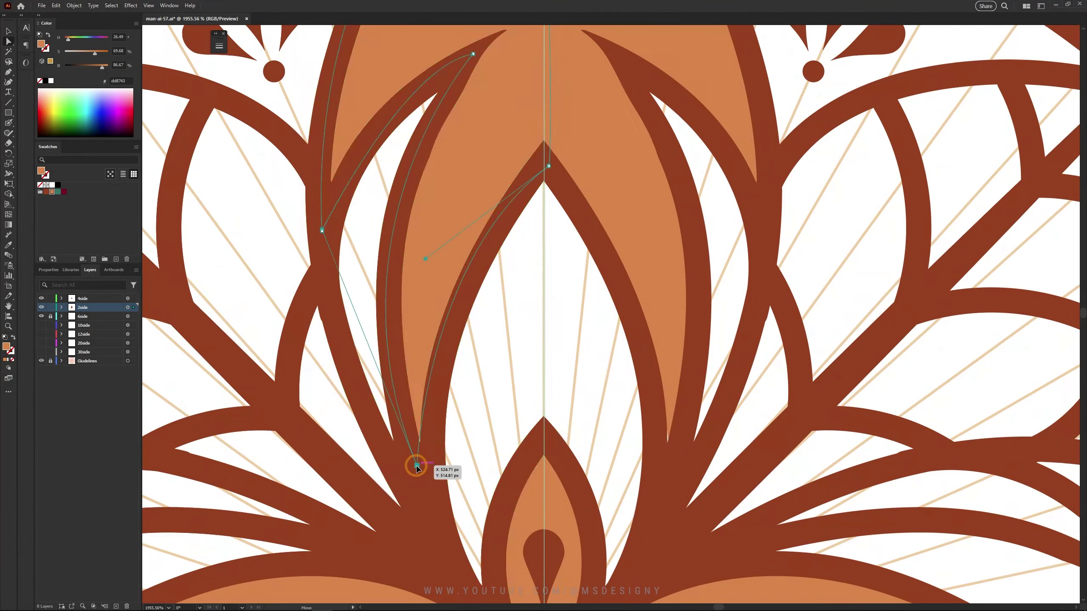
{"action": "key", "text": "p"}
{"action": "scroll", "coordinate": [352, 286], "scroll_direction": "down", "scroll_amount": 5}
{"action": "left_click", "coordinate": [63, 191]}
{"action": "scroll", "coordinate": [544, 414], "scroll_direction": "down", "scroll_amount": 3}
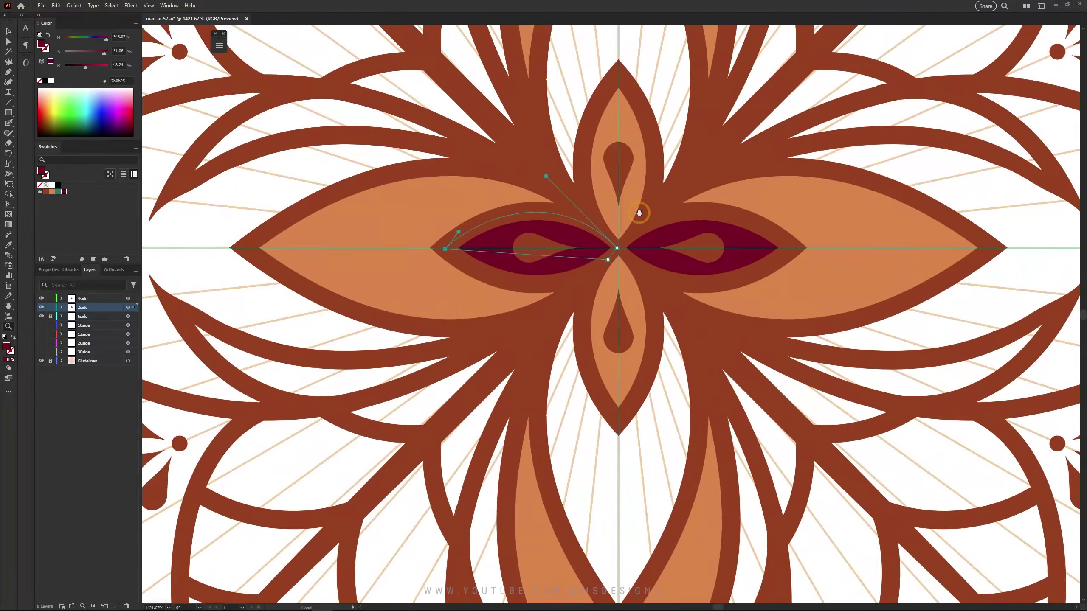
{"action": "scroll", "coordinate": [544, 415], "scroll_direction": "up", "scroll_amount": 3}
Step: Trace burgundy fill shapes for the left outer petal and the upper petal
{"action": "left_click_drag", "start_coordinate": [468, 400], "coordinate": [710, 274]}
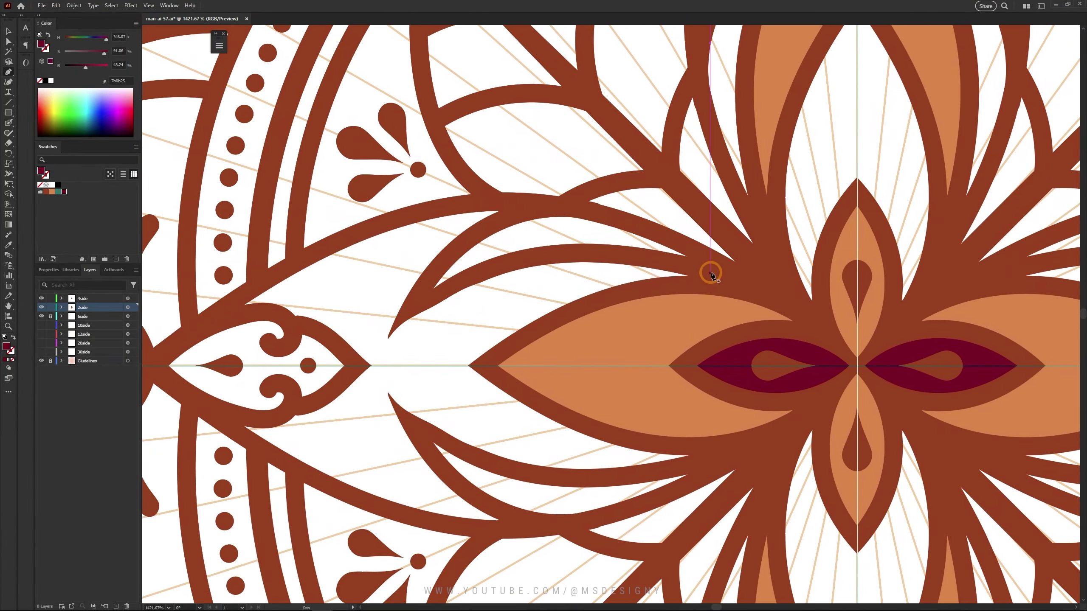
{"action": "left_click", "coordinate": [358, 369]}
{"action": "left_click", "coordinate": [201, 369]}
{"action": "left_click_drag", "start_coordinate": [398, 267], "coordinate": [553, 228]}
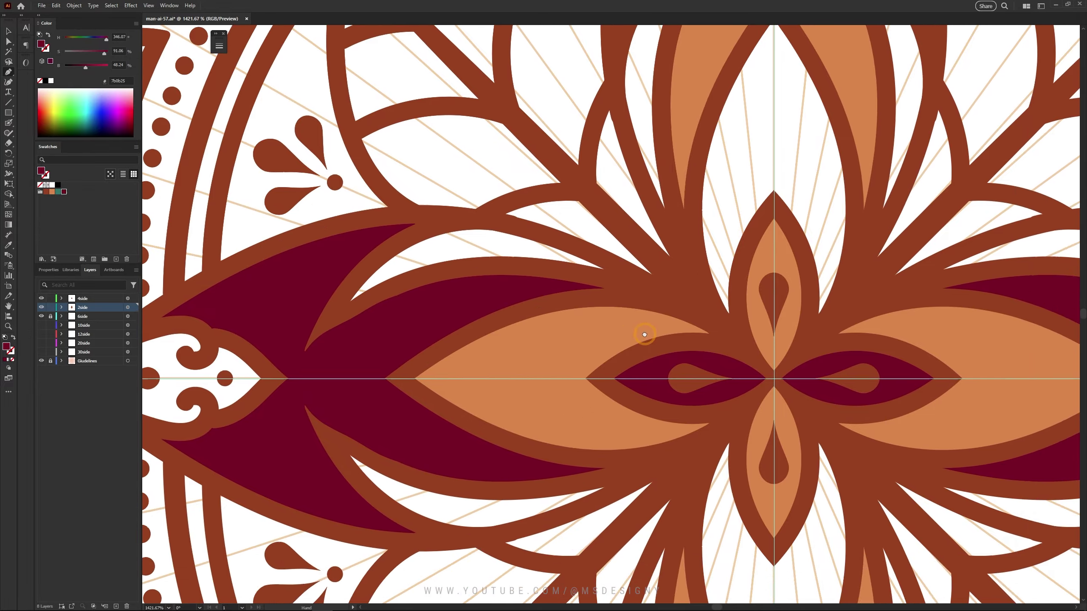
{"action": "left_click_drag", "start_coordinate": [642, 335], "coordinate": [357, 390]}
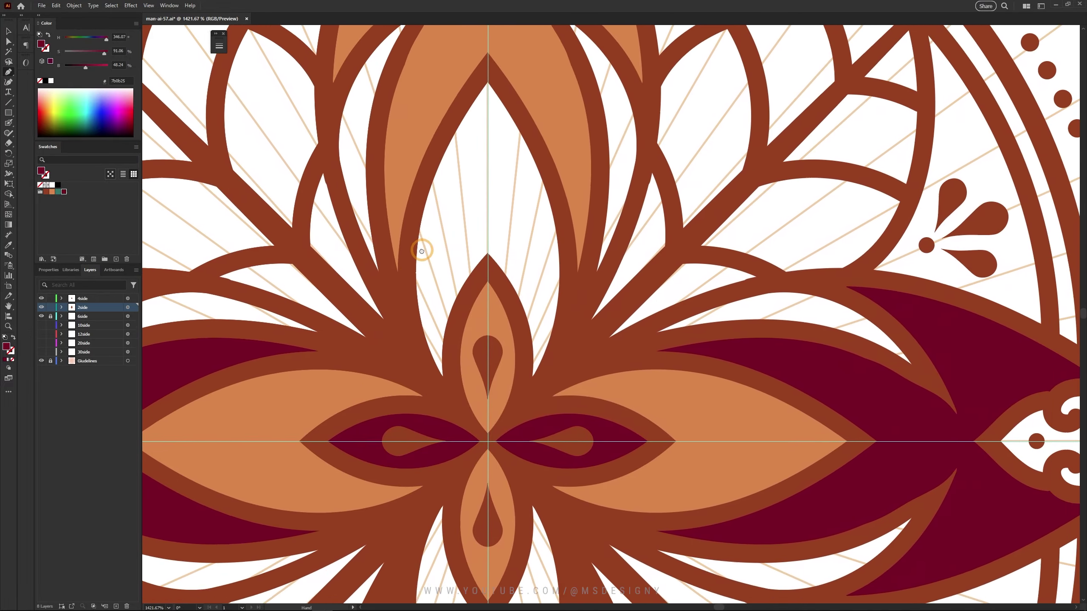
{"action": "left_click", "coordinate": [433, 414]}
{"action": "left_click", "coordinate": [394, 300]}
{"action": "left_click_drag", "start_coordinate": [484, 90], "coordinate": [539, 60]}
{"action": "scroll", "coordinate": [548, 245], "scroll_direction": "down", "scroll_amount": 5}
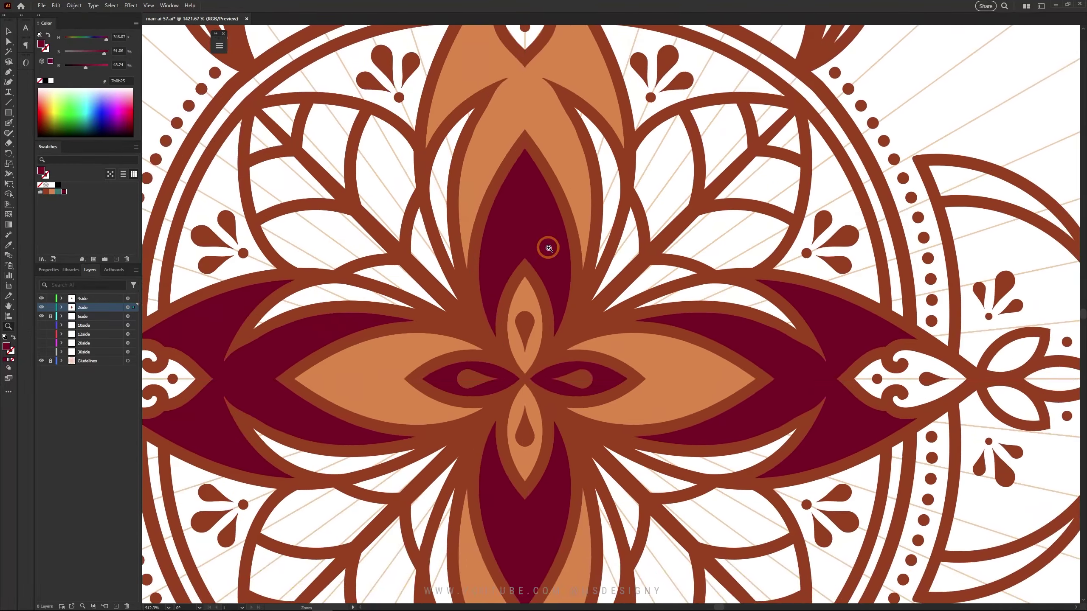
{"action": "scroll", "coordinate": [450, 271], "scroll_direction": "up", "scroll_amount": 3}
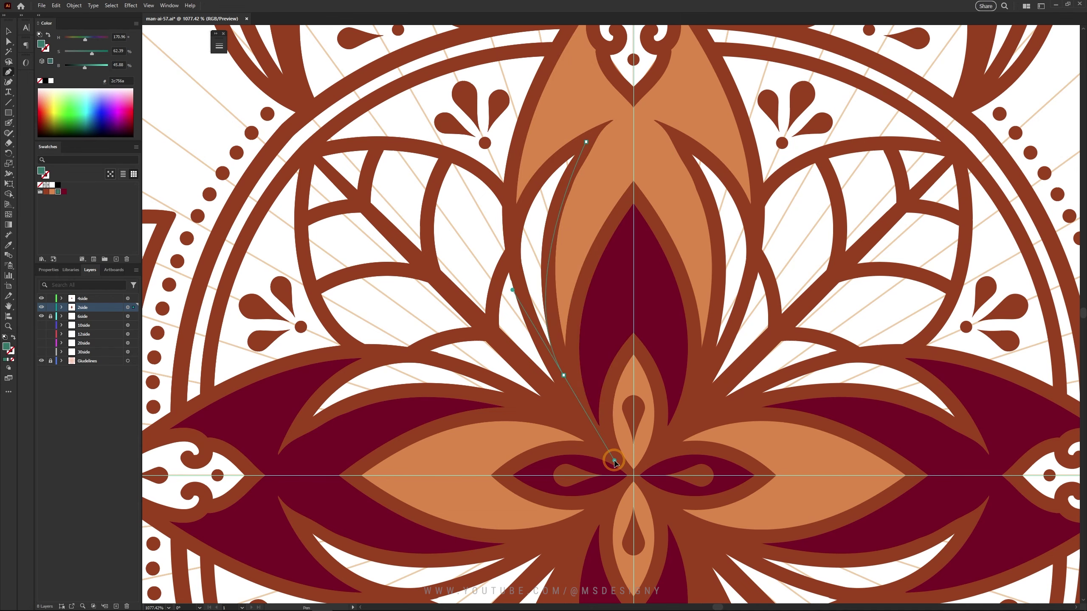
Step: Trace teal fills for the small and large leaves, lightening the large leaves' teal
{"action": "left_click", "coordinate": [92, 315]}
{"action": "left_click", "coordinate": [621, 467]}
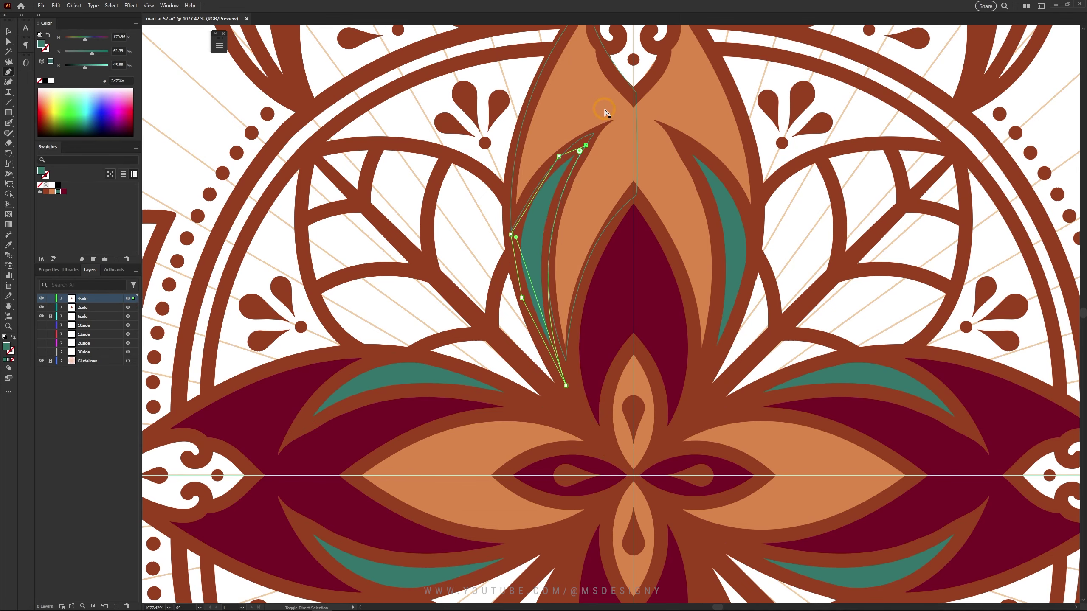
{"action": "left_click_drag", "start_coordinate": [541, 273], "coordinate": [575, 333]}
{"action": "left_click", "coordinate": [345, 214]}
{"action": "left_click_drag", "start_coordinate": [538, 262], "coordinate": [553, 333]}
{"action": "left_click", "coordinate": [594, 449]}
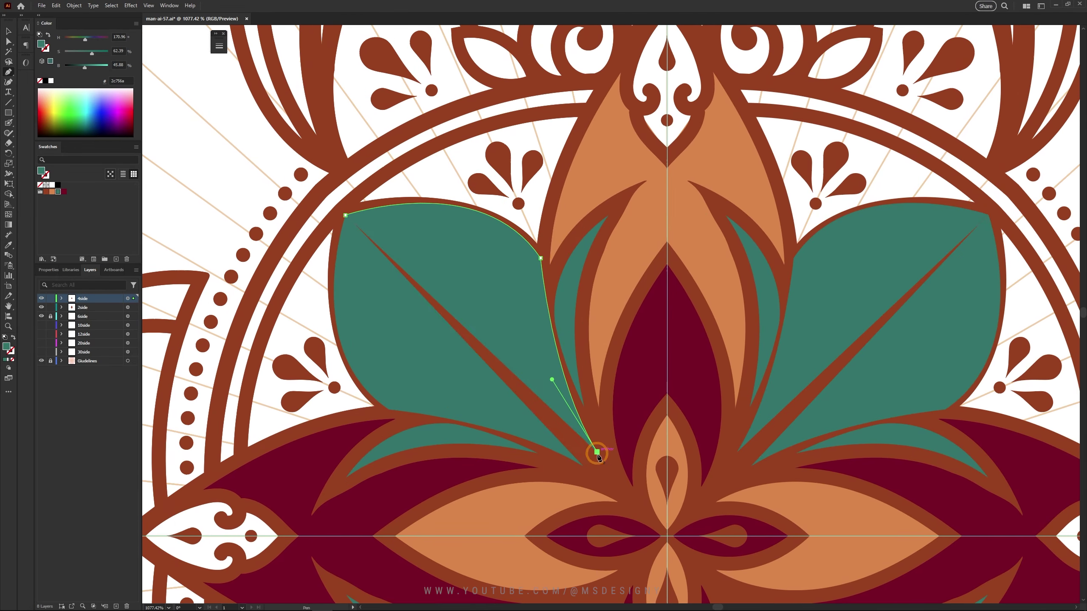
{"action": "key", "text": "a"}
{"action": "left_click_drag", "start_coordinate": [85, 67], "coordinate": [93, 67]}
{"action": "scroll", "coordinate": [507, 369], "scroll_direction": "down", "scroll_amount": 5}
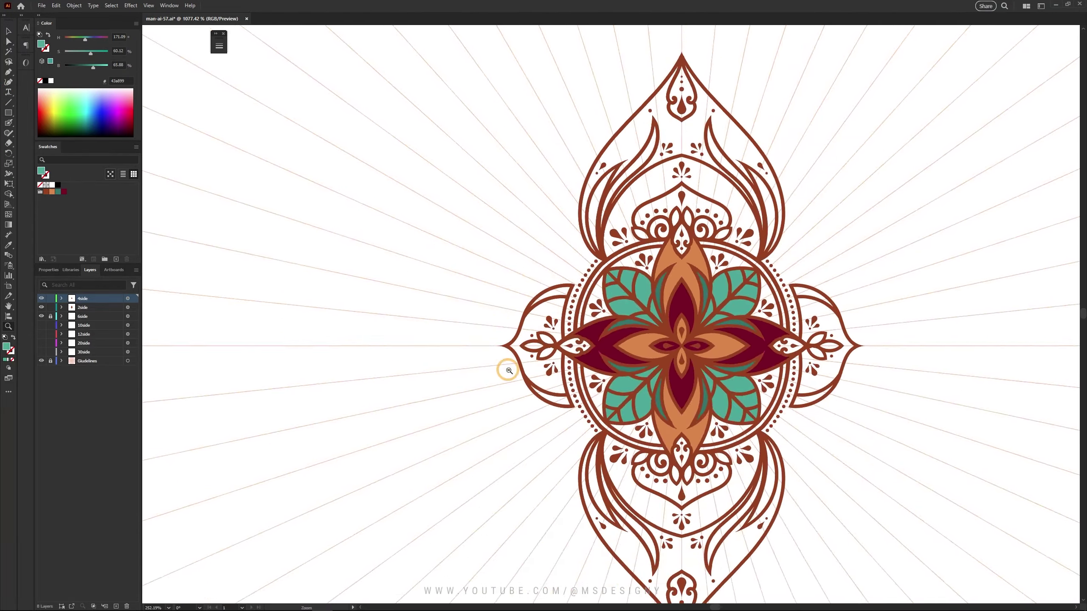
{"action": "scroll", "coordinate": [507, 369], "scroll_direction": "up", "scroll_amount": 5}
Step: Draw a vivid magenta background disc and send it behind the droplet ornaments
{"action": "key", "text": "p"}
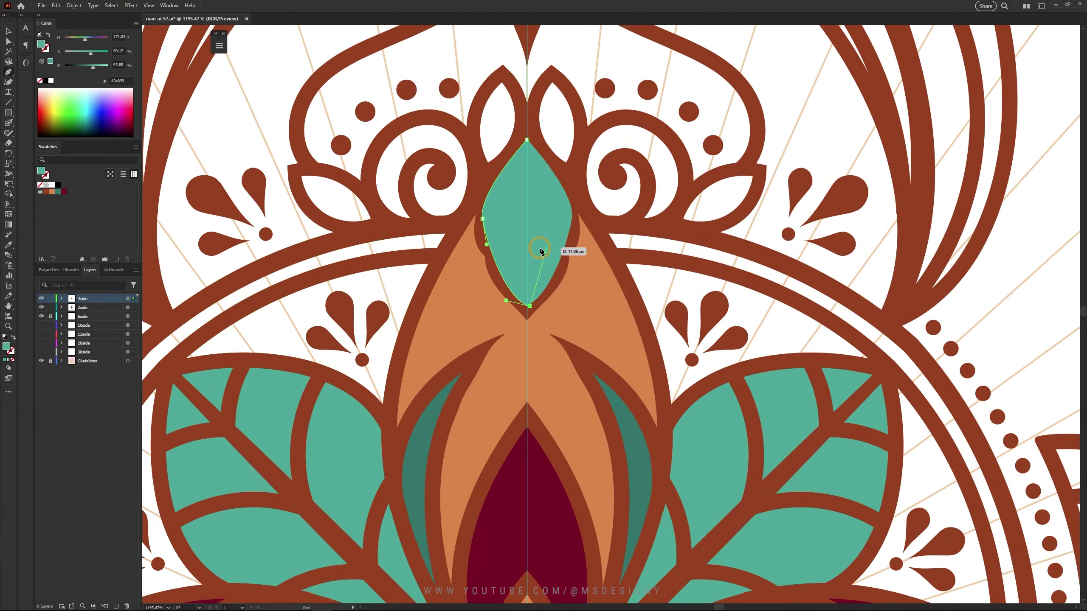
{"action": "scroll", "coordinate": [526, 139], "scroll_direction": "down", "scroll_amount": 5}
{"action": "scroll", "coordinate": [526, 139], "scroll_direction": "up", "scroll_amount": 3}
{"action": "key", "text": "p"}
{"action": "left_click", "coordinate": [386, 237]}
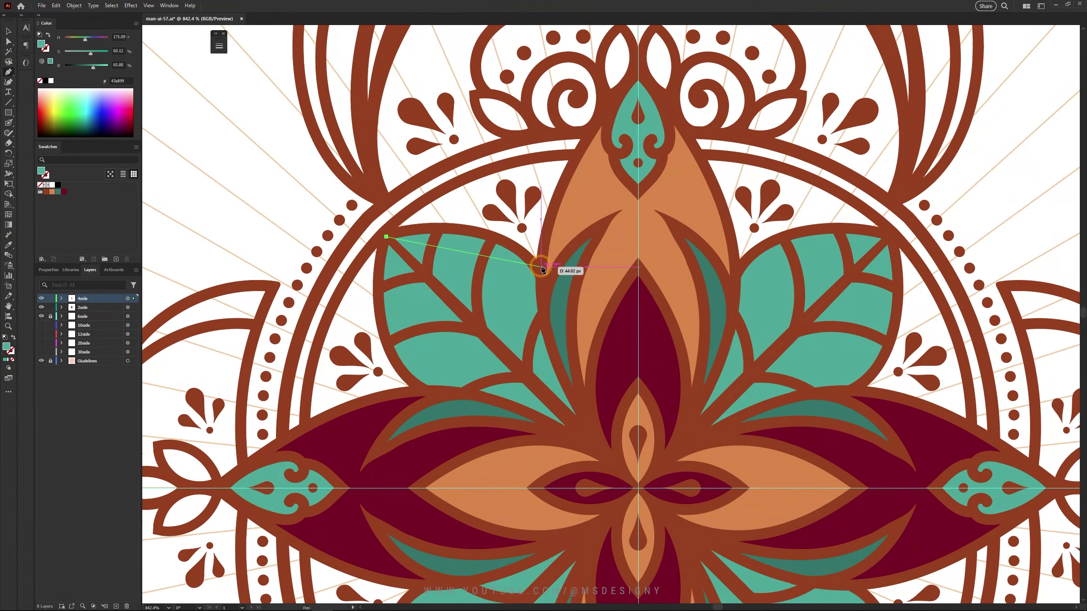
{"action": "left_click_drag", "start_coordinate": [537, 262], "coordinate": [604, 318]}
{"action": "left_click_drag", "start_coordinate": [575, 154], "coordinate": [577, 156]}
{"action": "left_click", "coordinate": [386, 237]}
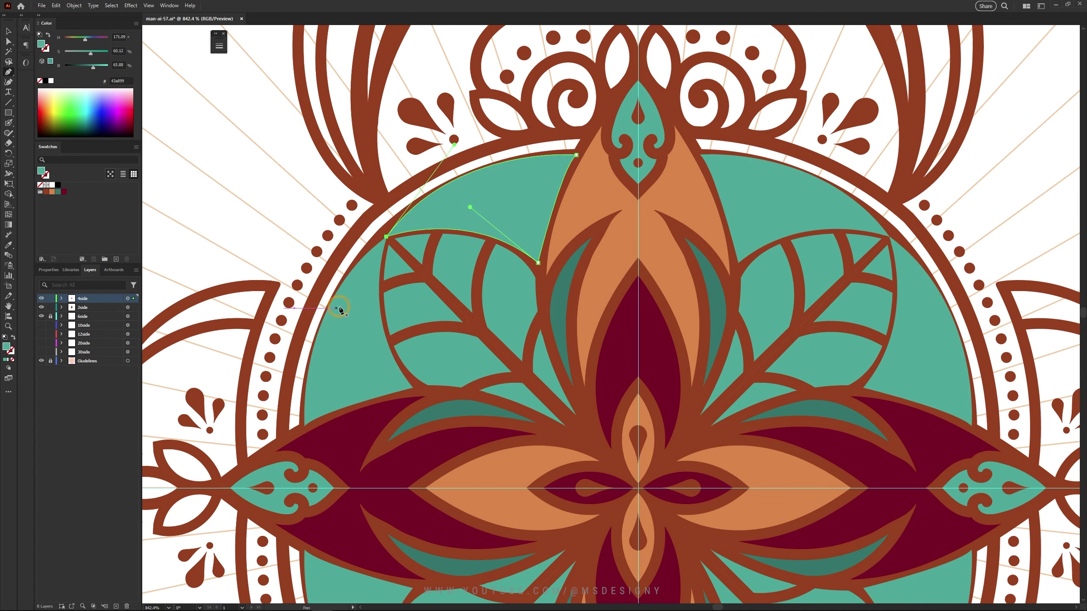
{"action": "key", "text": "i"}
{"action": "left_click", "coordinate": [641, 343]}
{"action": "left_click_drag", "start_coordinate": [98, 53], "coordinate": [100, 53]}
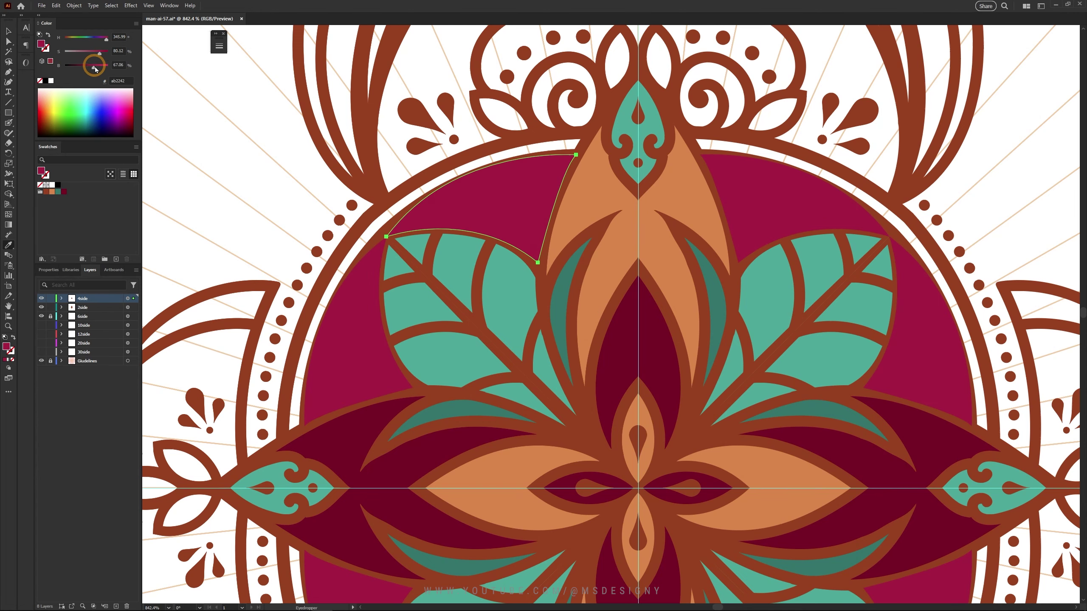
{"action": "key", "text": "ctrl+["}
Step: Sample orange onto the droplet ornament with the Eyedropper
{"action": "key", "text": "i"}
{"action": "left_click", "coordinate": [594, 189]}
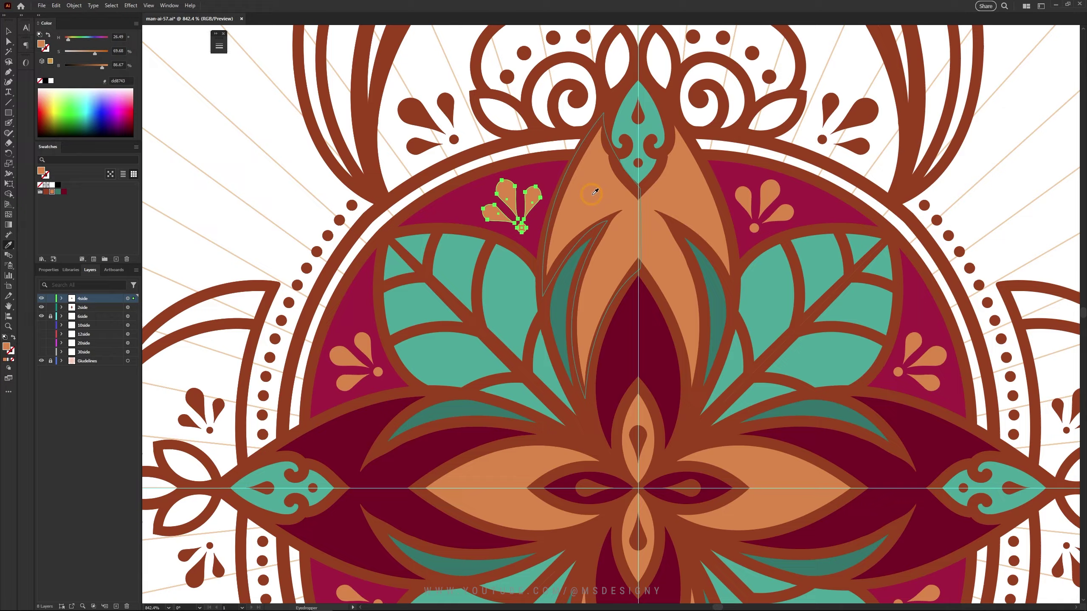
{"action": "scroll", "coordinate": [599, 214], "scroll_direction": "down", "scroll_amount": 5}
{"action": "scroll", "coordinate": [610, 247], "scroll_direction": "up", "scroll_amount": 5}
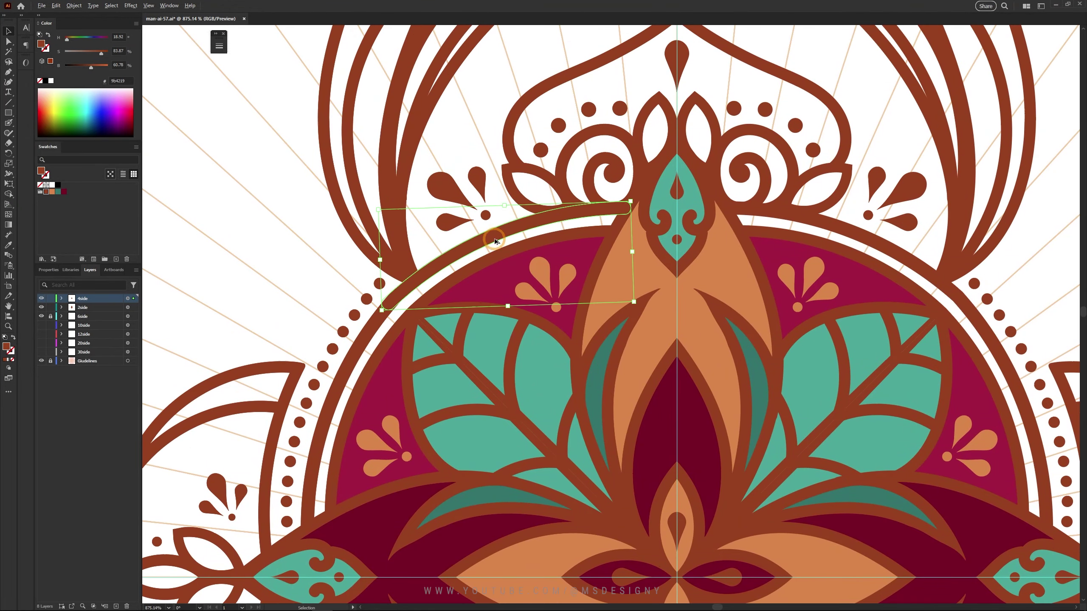
Step: Rotate the arc slightly to fit the ring and make it orange like the petals
{"action": "key", "text": "r"}
{"action": "left_click_drag", "start_coordinate": [379, 327], "coordinate": [380, 332]}
{"action": "key", "text": "v"}
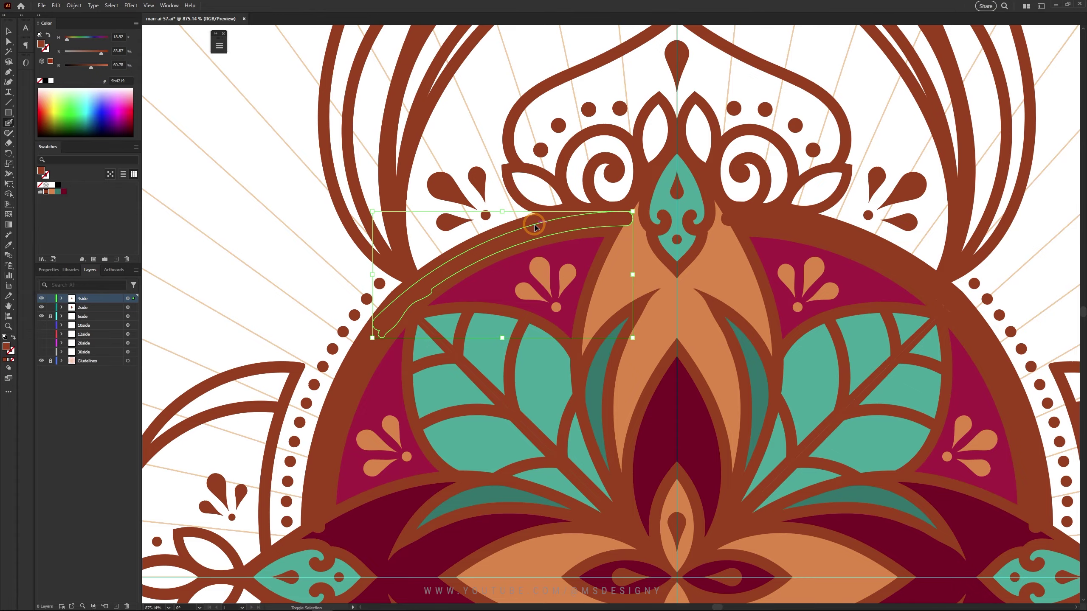
{"action": "key", "text": "i"}
{"action": "left_click", "coordinate": [646, 305]}
{"action": "key", "text": "ctrl+0"}
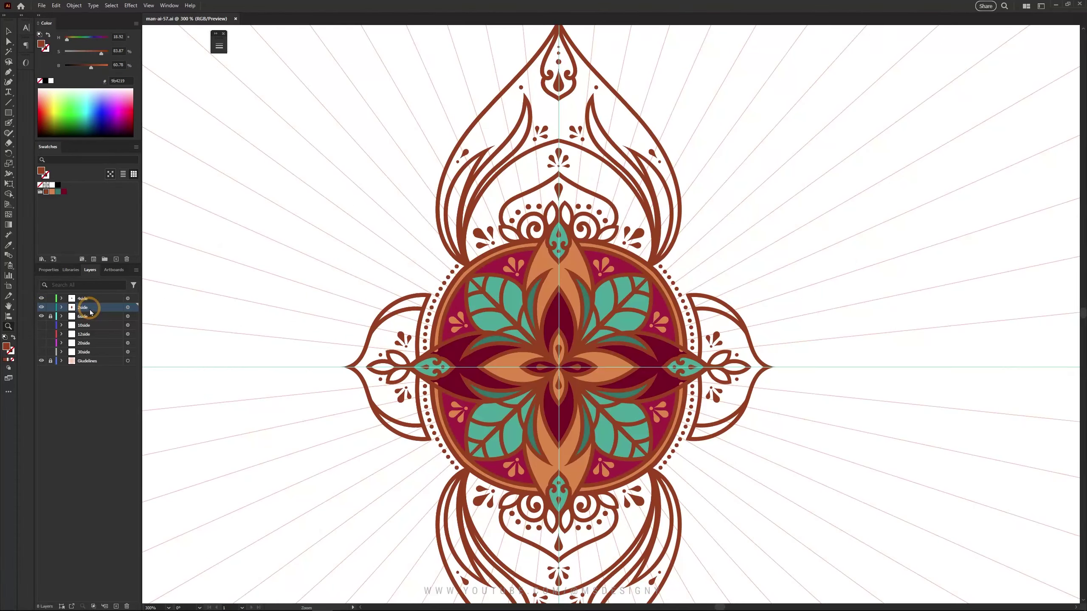
{"action": "key", "text": "z"}
{"action": "left_click_drag", "start_coordinate": [599, 305], "coordinate": [621, 307]}
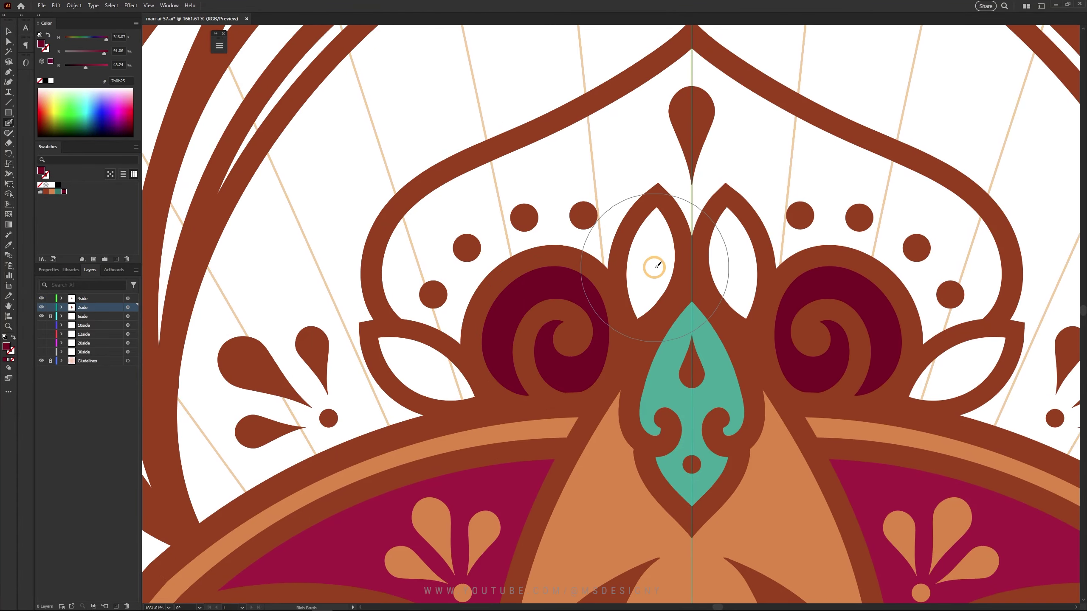
Step: Paint teal into the small centre petals, the side leaves and the dome shape
{"action": "left_click_drag", "start_coordinate": [655, 262], "coordinate": [667, 241]}
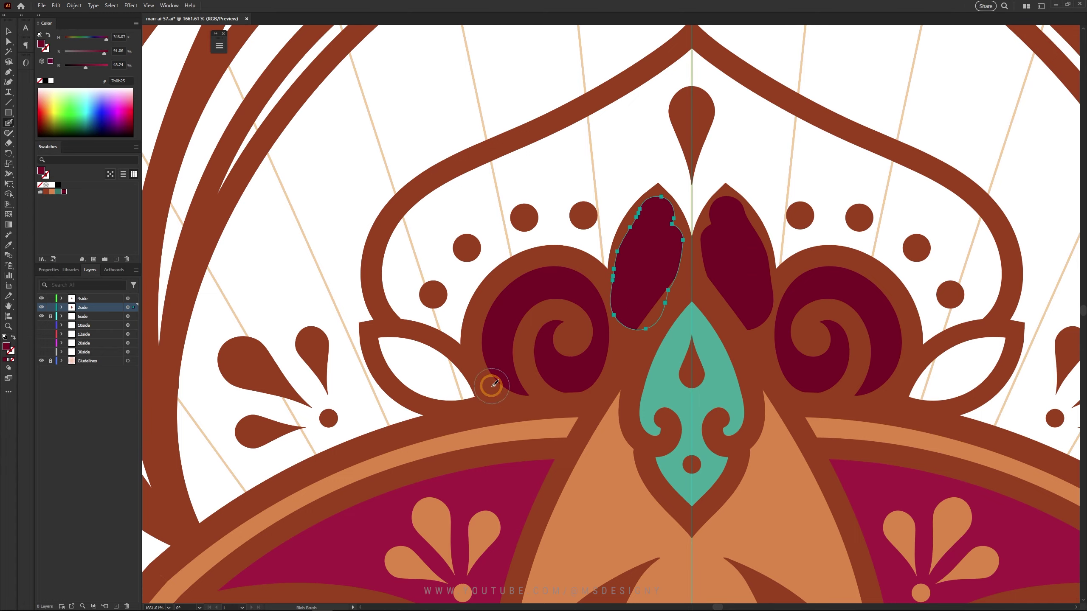
{"action": "left_click", "coordinate": [58, 193]}
{"action": "left_click_drag", "start_coordinate": [385, 351], "coordinate": [449, 381]}
{"action": "scroll", "coordinate": [546, 315], "scroll_direction": "up", "scroll_amount": 3}
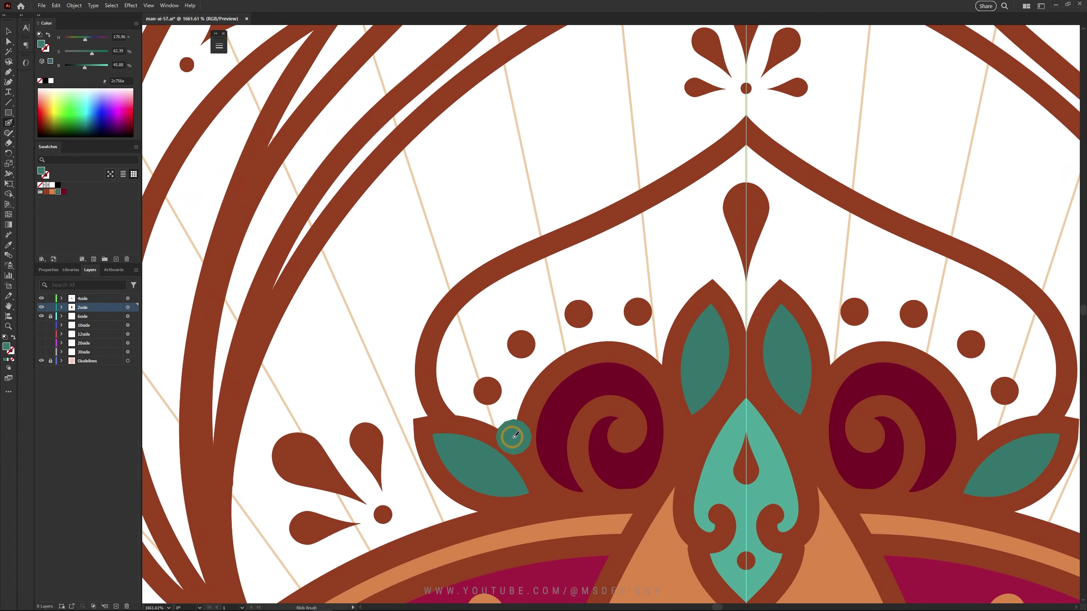
{"action": "mouse_move", "coordinate": [513, 436]}
{"action": "left_mouse_down"}
{"action": "mouse_move", "coordinate": [740, 194]}
{"action": "mouse_move", "coordinate": [497, 412]}
{"action": "left_mouse_up"}
{"action": "key", "text": "a"}
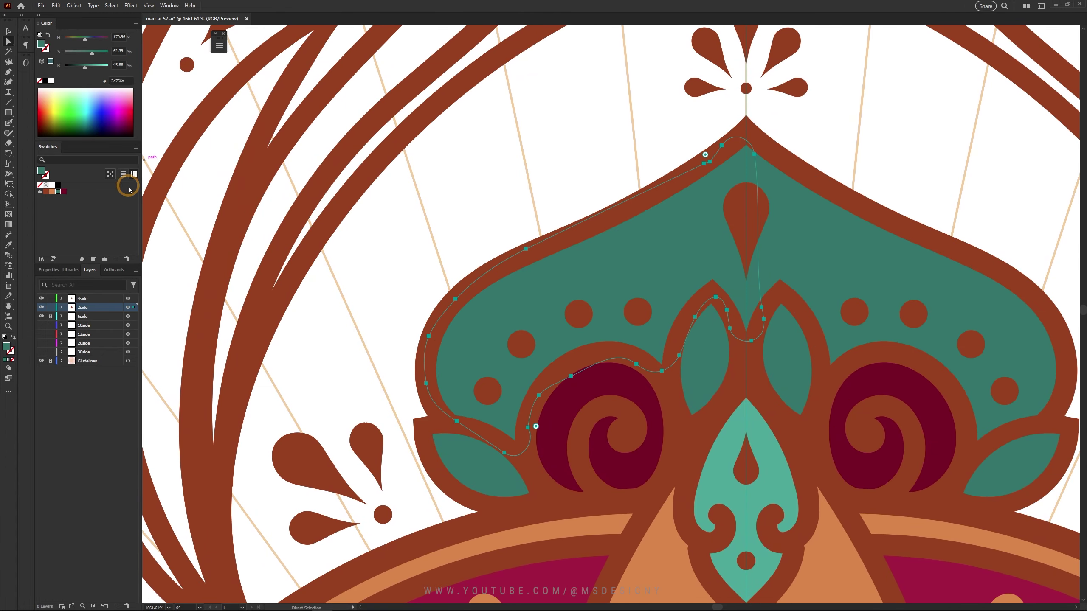
{"action": "left_click", "coordinate": [52, 191]}
{"action": "key", "text": "shift+b"}
{"action": "scroll", "coordinate": [431, 254], "scroll_direction": "down", "scroll_amount": 3}
{"action": "mouse_move", "coordinate": [370, 517]}
{"action": "left_mouse_down"}
{"action": "mouse_move", "coordinate": [486, 233]}
{"action": "mouse_move", "coordinate": [411, 475]}
{"action": "left_mouse_up"}
{"action": "left_click", "coordinate": [509, 436]}
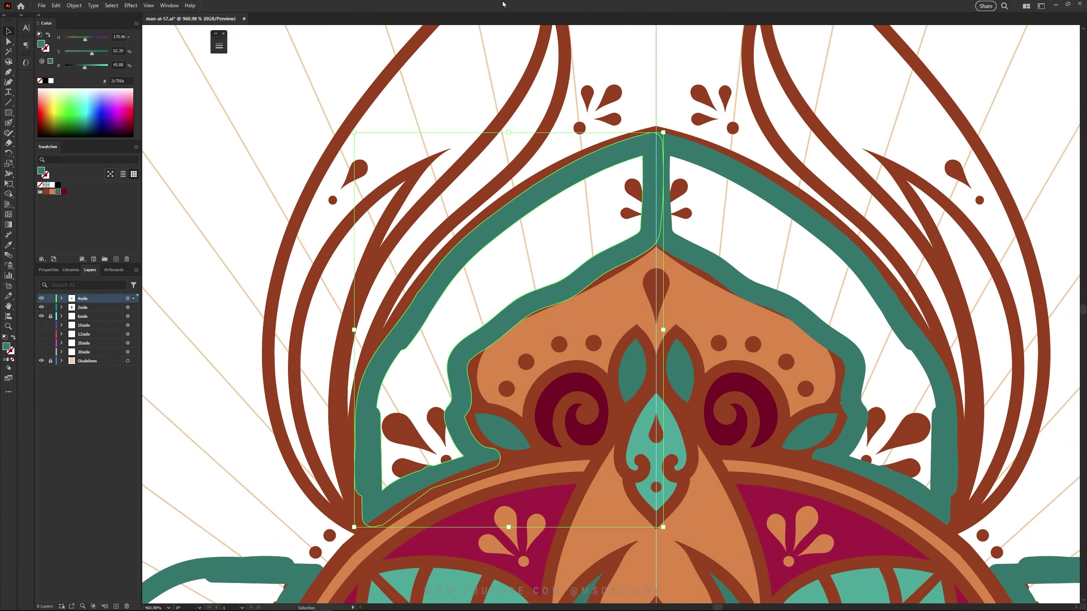
{"action": "key", "text": "ctrl+z"}
{"action": "key", "text": "ctrl+z"}
{"action": "key", "text": "ctrl+z"}
Step: Paint teal along the long curved leaf and inside the petal's top motif
{"action": "scroll", "coordinate": [418, 427], "scroll_direction": "up", "scroll_amount": 3}
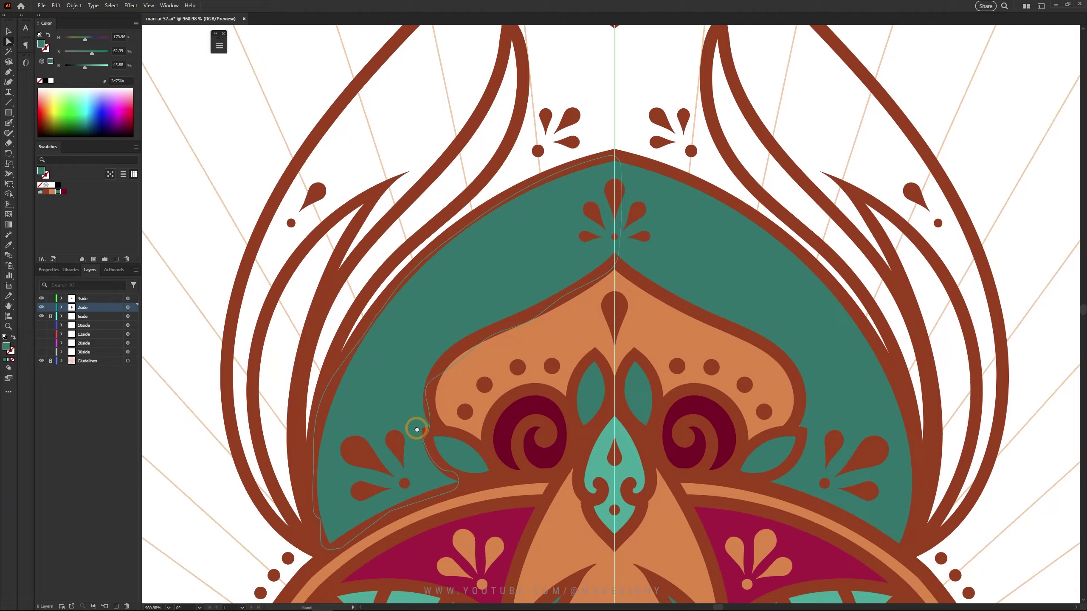
{"action": "left_click_drag", "start_coordinate": [410, 245], "coordinate": [330, 386]}
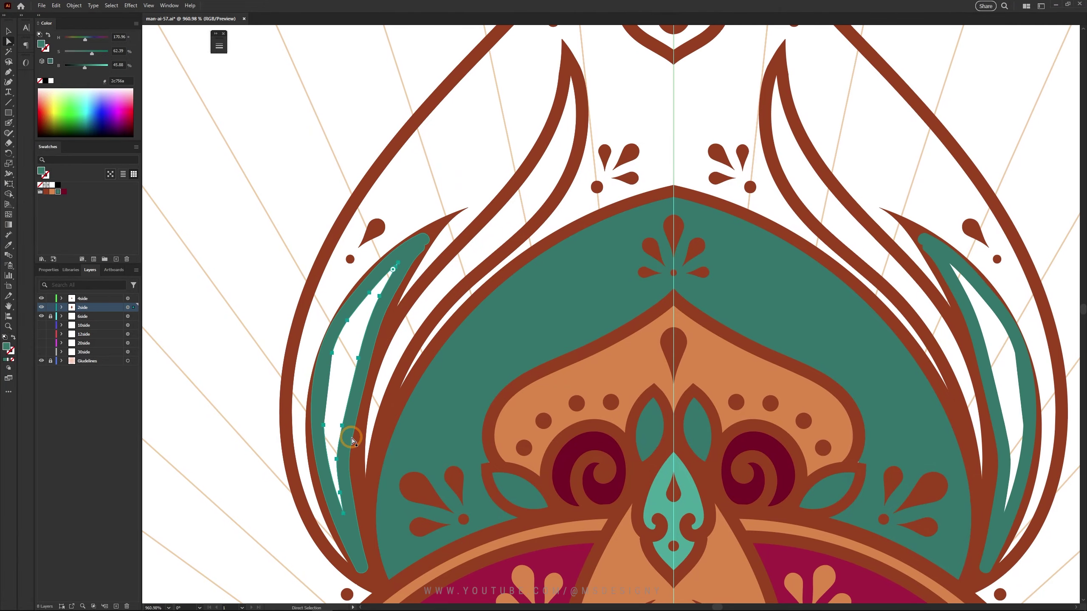
{"action": "key", "text": "a"}
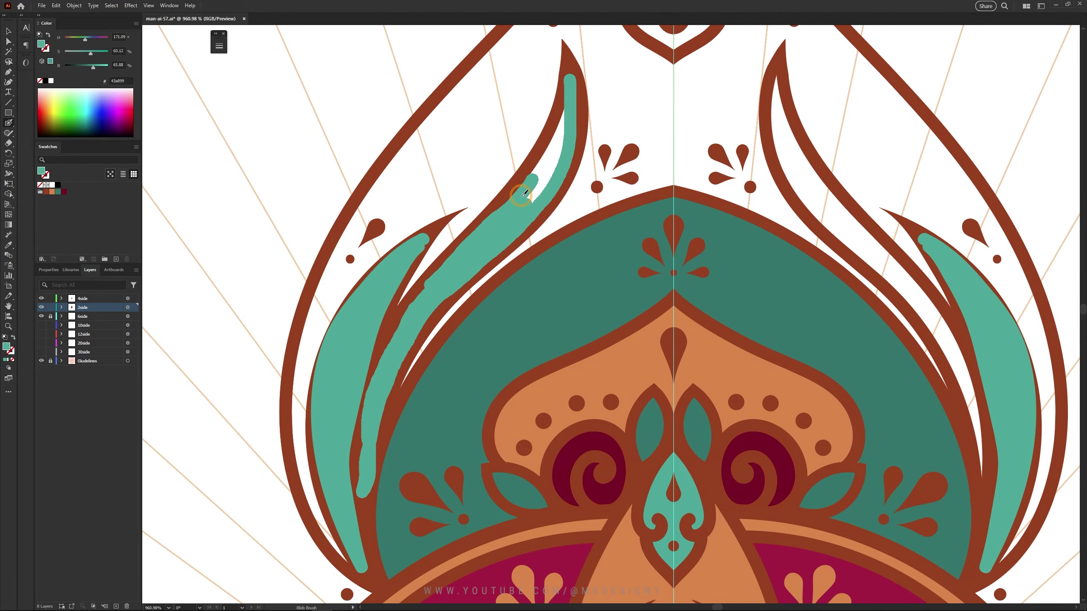
{"action": "left_click_drag", "start_coordinate": [522, 193], "coordinate": [526, 184]}
{"action": "key", "text": "z"}
{"action": "left_click", "coordinate": [510, 306], "text": "alt"}
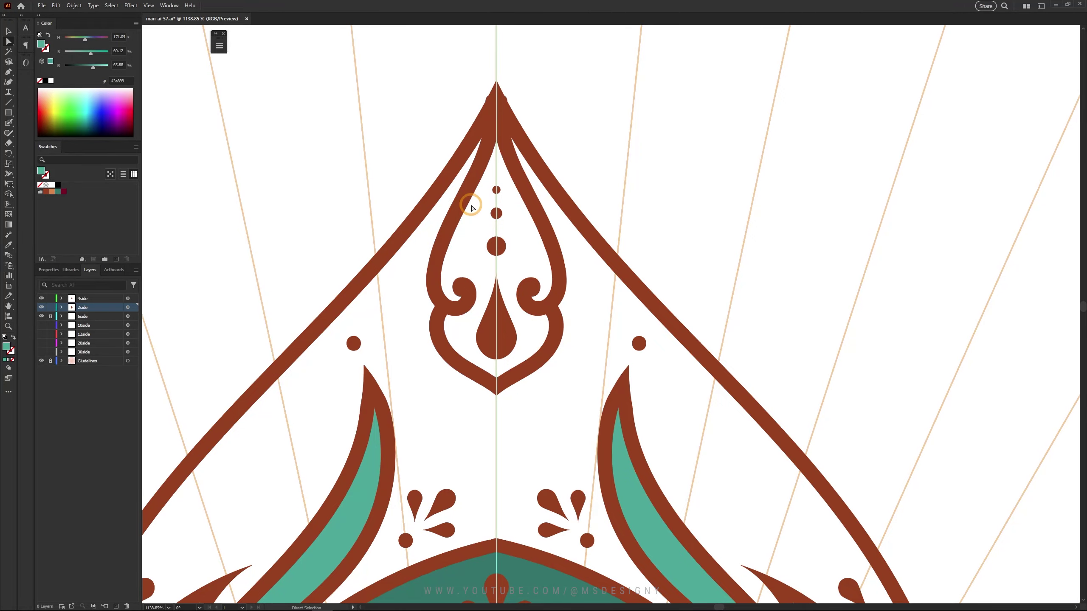
{"action": "left_click_drag", "start_coordinate": [452, 315], "coordinate": [478, 284]}
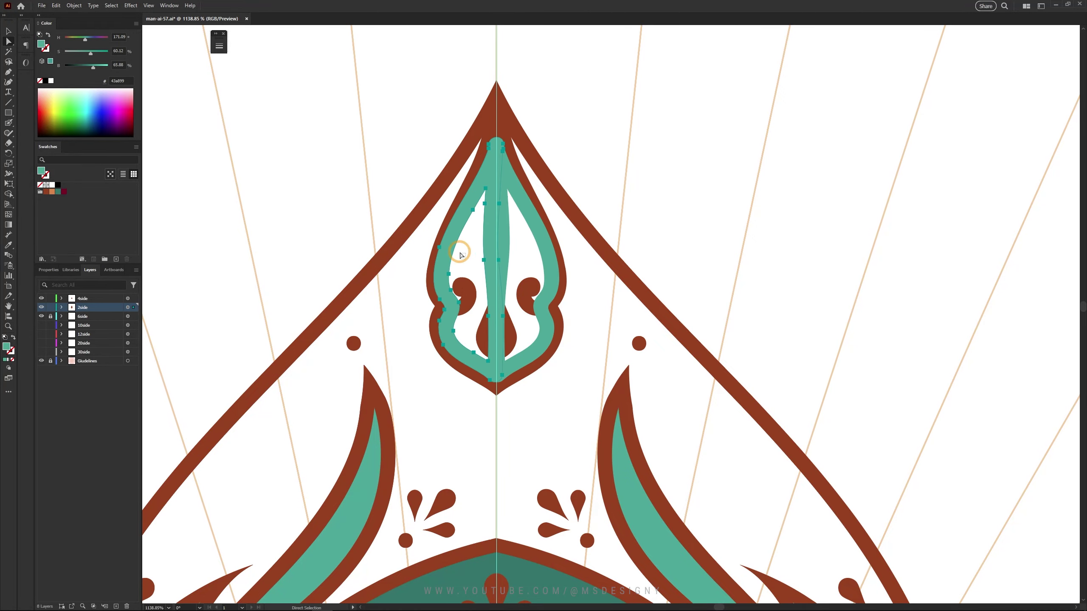
{"action": "key", "text": "z"}
{"action": "left_click", "coordinate": [318, 384], "text": "alt"}
{"action": "left_click", "coordinate": [353, 168]}
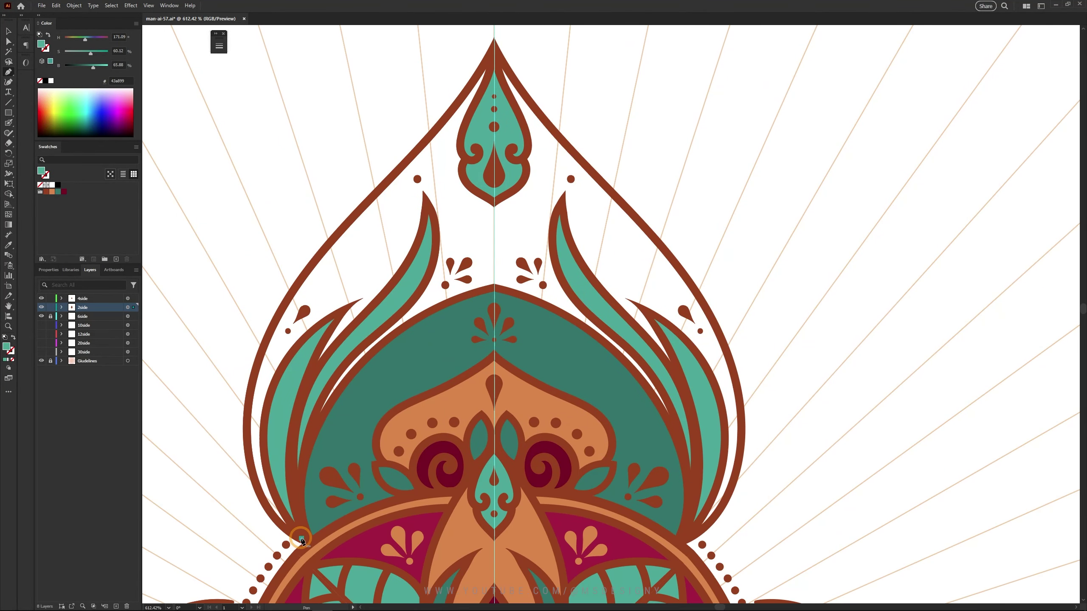
Step: Pen-draw the outer petal fill shape up to the tip and swap its fill and stroke
{"action": "left_click", "coordinate": [430, 136]}
{"action": "left_click", "coordinate": [495, 40]}
{"action": "left_click", "coordinate": [496, 289]}
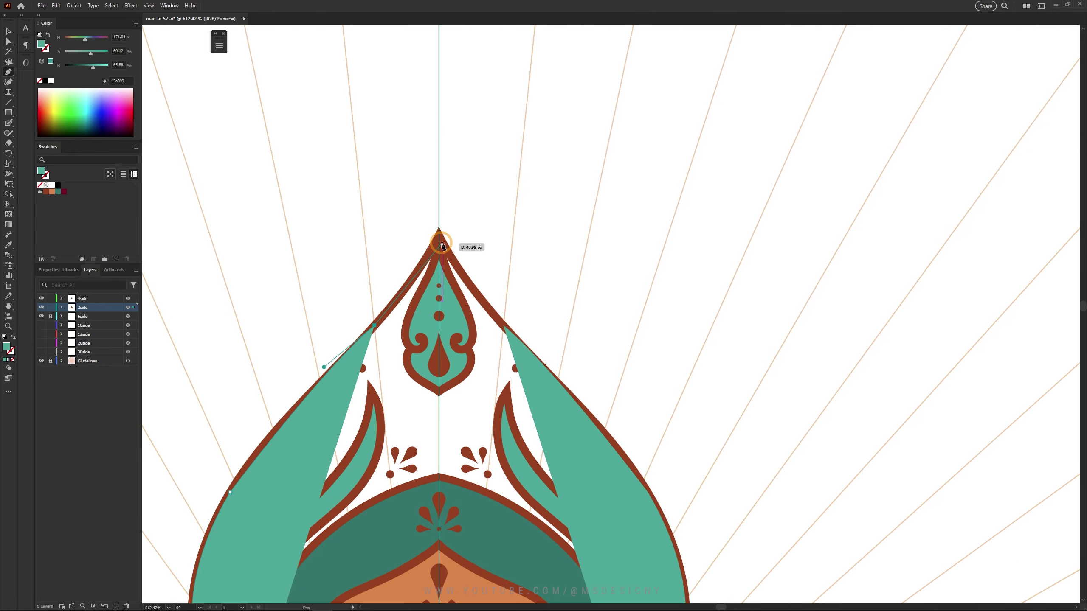
{"action": "key", "text": "shift+x"}
{"action": "scroll", "coordinate": [427, 410], "scroll_direction": "down", "scroll_amount": 3}
Step: Give the outer petal a maroon fill and turn its outer outline orange
{"action": "key", "text": "i"}
{"action": "left_click", "coordinate": [492, 424]}
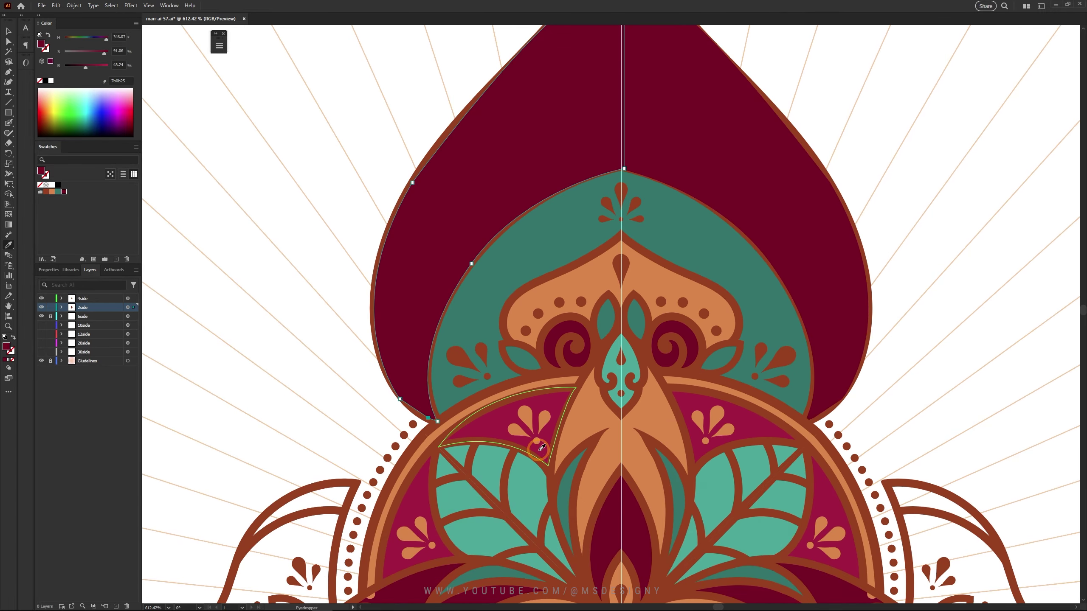
{"action": "key", "text": "ctrl+plus"}
{"action": "left_click", "coordinate": [495, 364]}
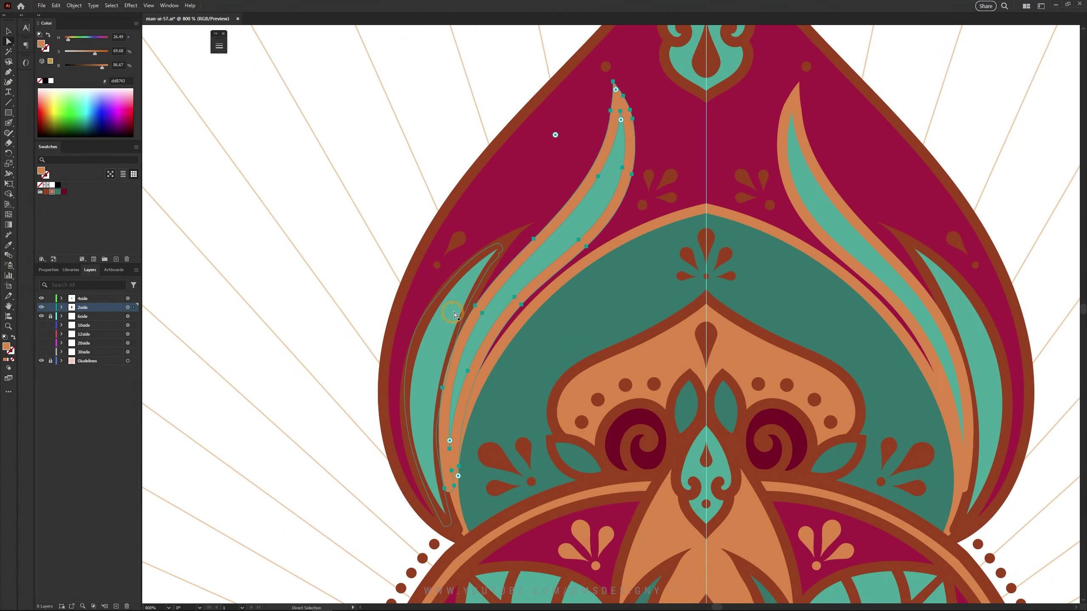
{"action": "left_click", "coordinate": [530, 254]}
{"action": "scroll", "coordinate": [490, 291], "scroll_direction": "up", "scroll_amount": 3}
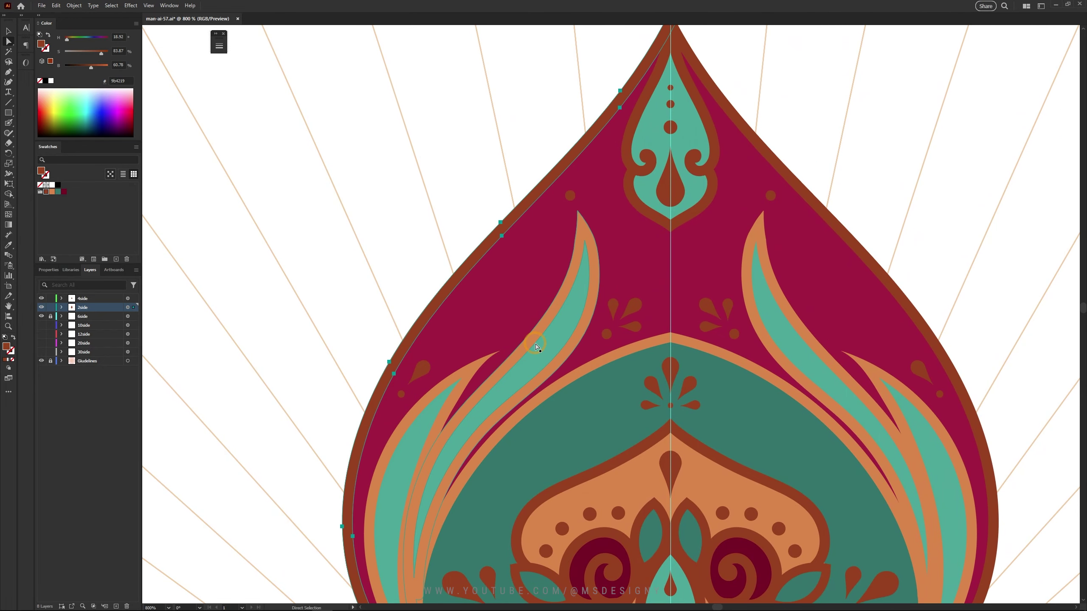
{"action": "left_click", "coordinate": [567, 349]}
Step: Turn the inner outline orange and the top motif's inner shape dark maroon
{"action": "key", "text": "a"}
{"action": "scroll", "coordinate": [358, 417], "scroll_direction": "up", "scroll_amount": 2}
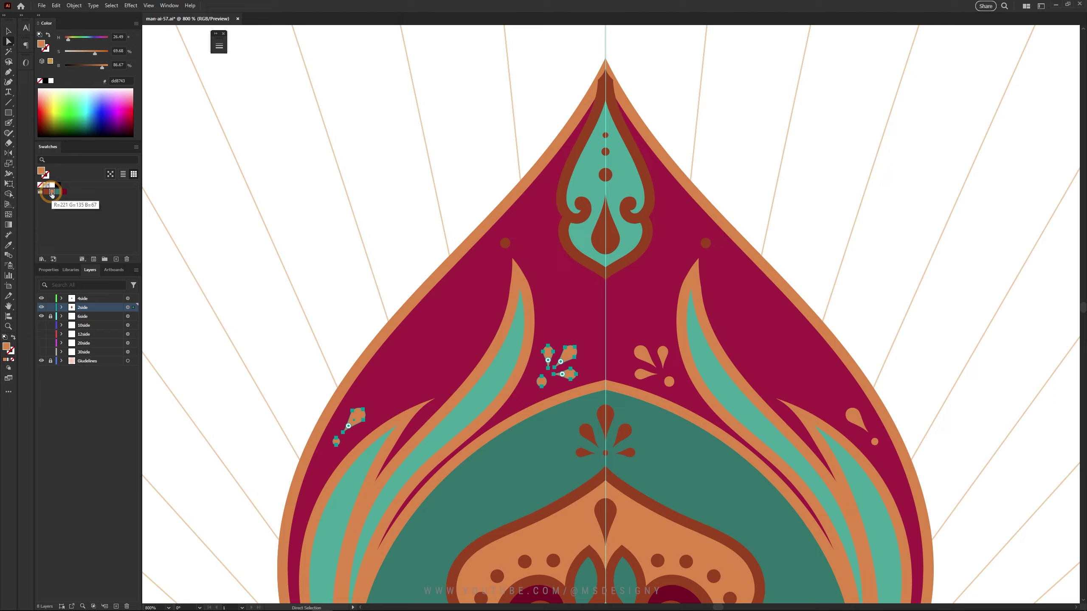
{"action": "left_click", "coordinate": [496, 215]}
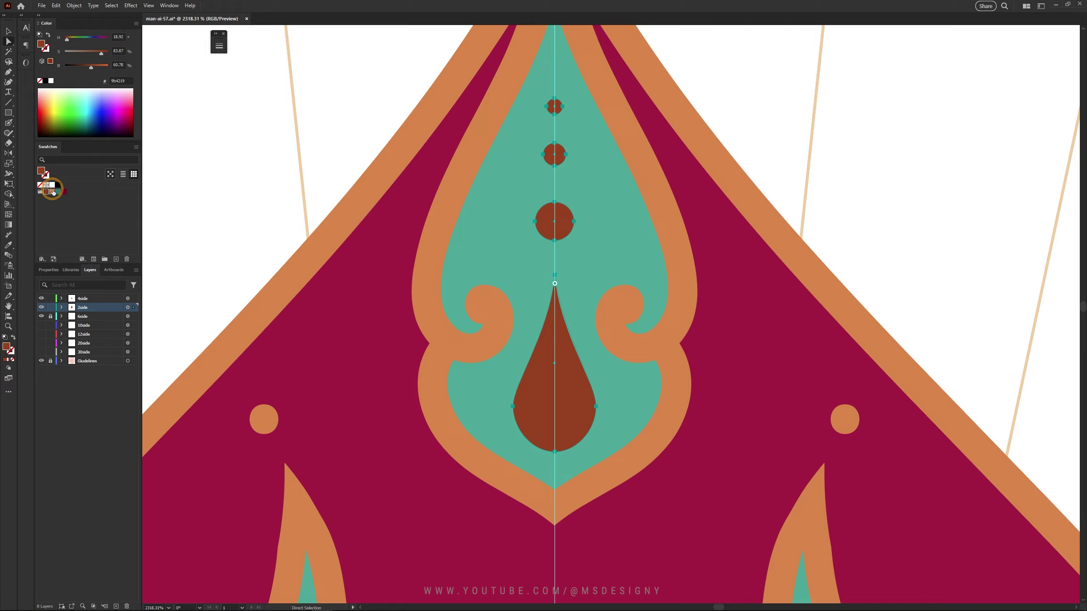
{"action": "left_click", "coordinate": [344, 252]}
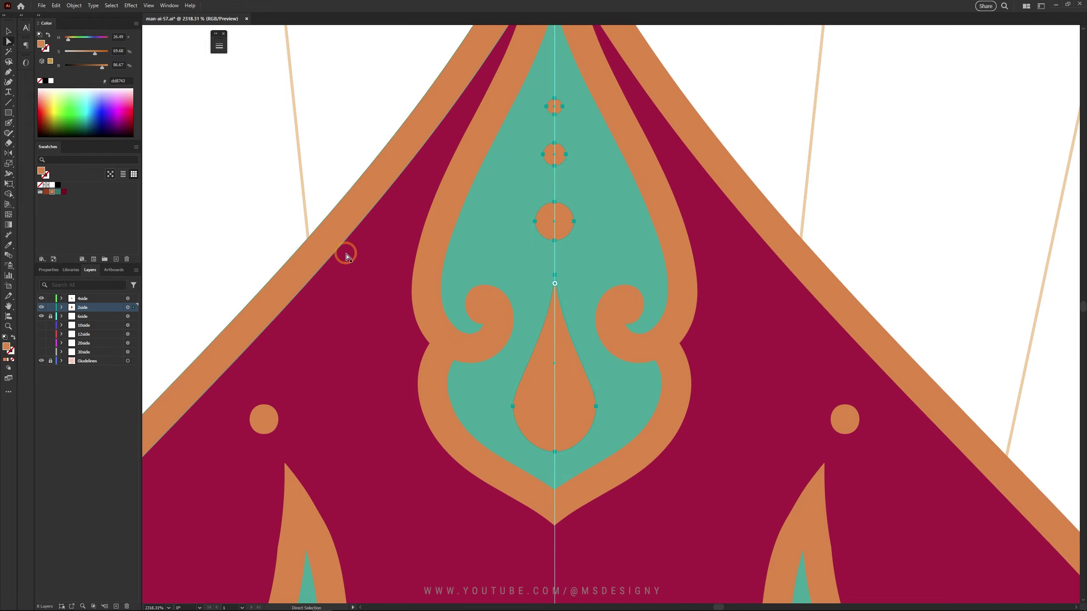
{"action": "scroll", "coordinate": [487, 392], "scroll_direction": "down", "scroll_amount": 5}
{"action": "scroll", "coordinate": [487, 392], "scroll_direction": "up", "scroll_amount": 3}
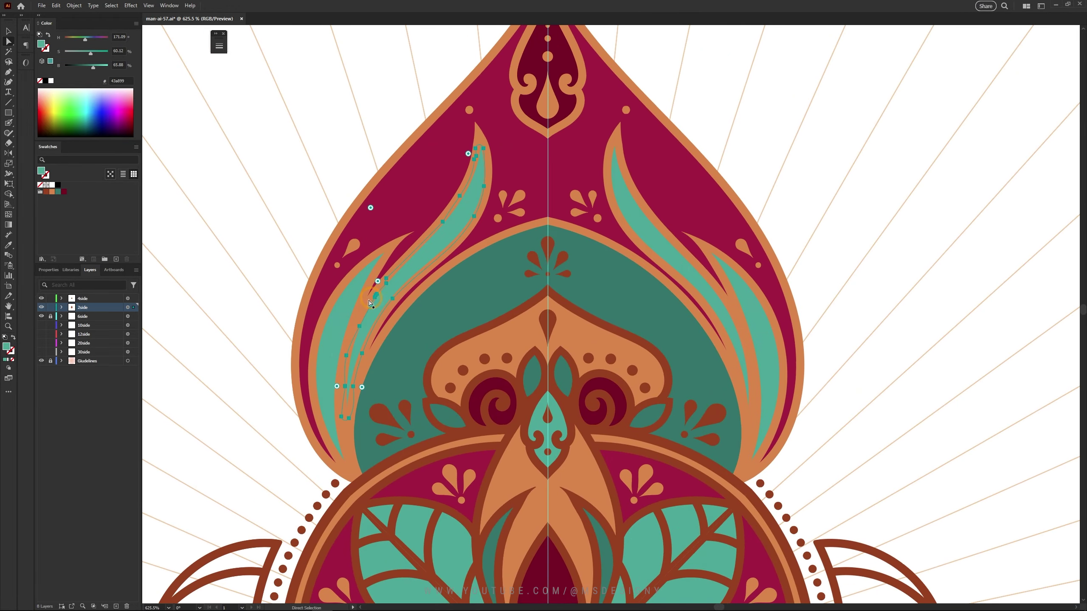
{"action": "scroll", "coordinate": [242, 174], "scroll_direction": "down", "scroll_amount": 3}
{"action": "scroll", "coordinate": [300, 396], "scroll_direction": "up", "scroll_amount": 6}
Step: Fill the lower motif's centre shape maroon and make the thin ring arc orange
{"action": "left_click", "coordinate": [300, 395]}
{"action": "scroll", "coordinate": [299, 396], "scroll_direction": "down", "scroll_amount": 3}
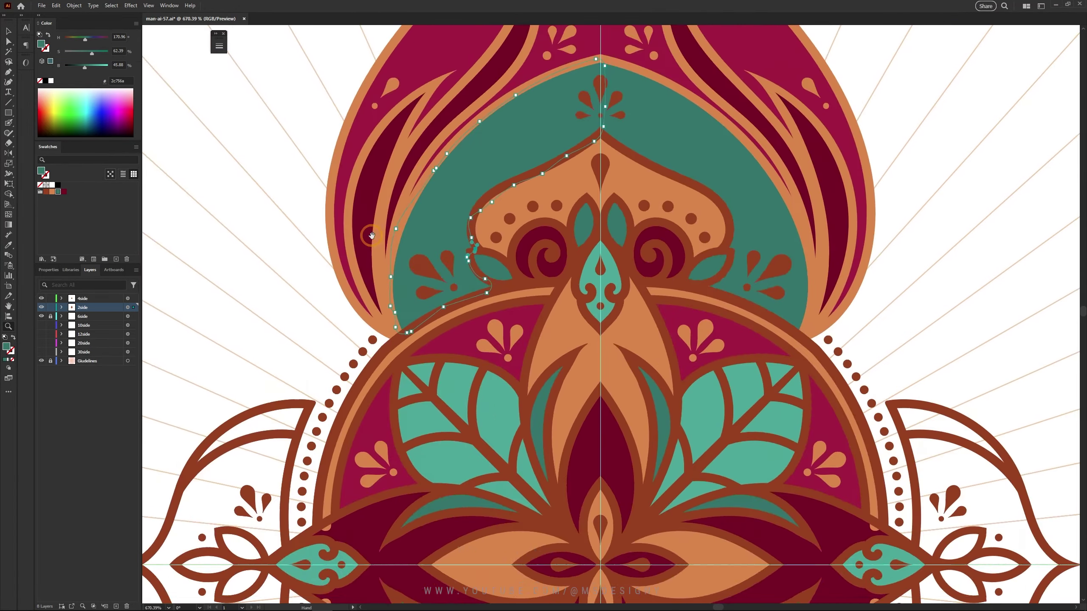
{"action": "scroll", "coordinate": [354, 453], "scroll_direction": "down", "scroll_amount": 3}
{"action": "scroll", "coordinate": [369, 269], "scroll_direction": "up", "scroll_amount": 5}
{"action": "key", "text": "a"}
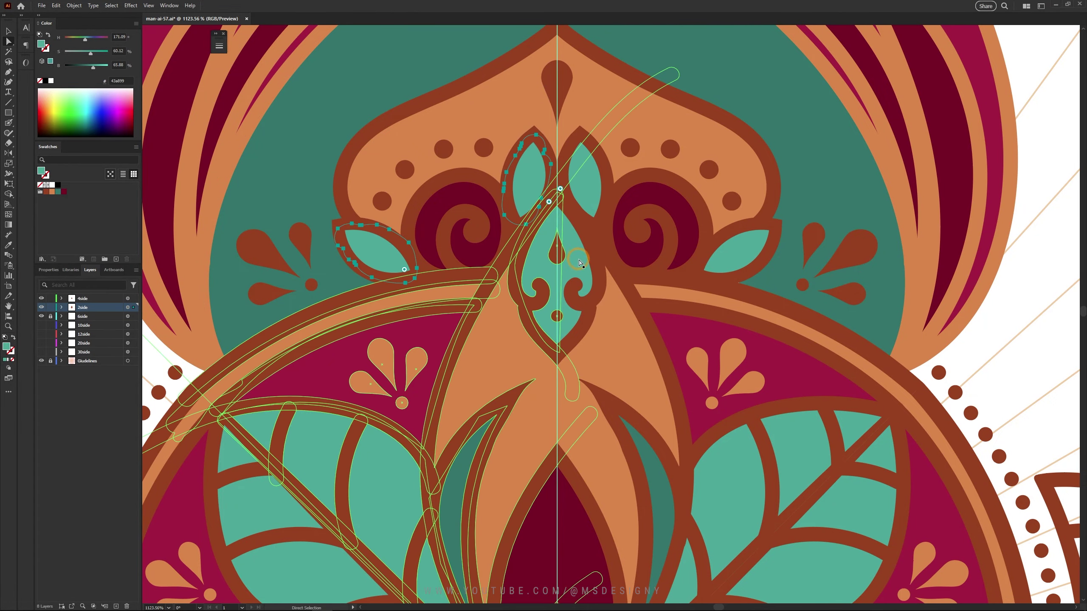
{"action": "left_click", "coordinate": [555, 257]}
{"action": "left_click_drag", "start_coordinate": [556, 386], "coordinate": [744, 188]}
{"action": "left_click", "coordinate": [63, 192]}
{"action": "scroll", "coordinate": [569, 352], "scroll_direction": "down", "scroll_amount": 2}
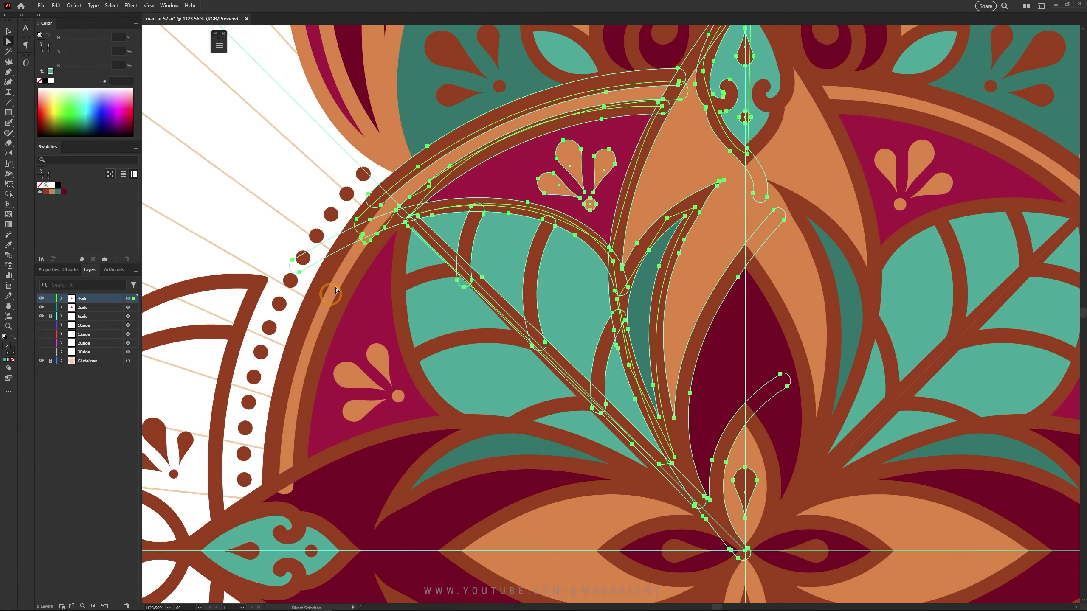
{"action": "scroll", "coordinate": [569, 352], "scroll_direction": "down", "scroll_amount": 3}
{"action": "left_click", "coordinate": [517, 293]}
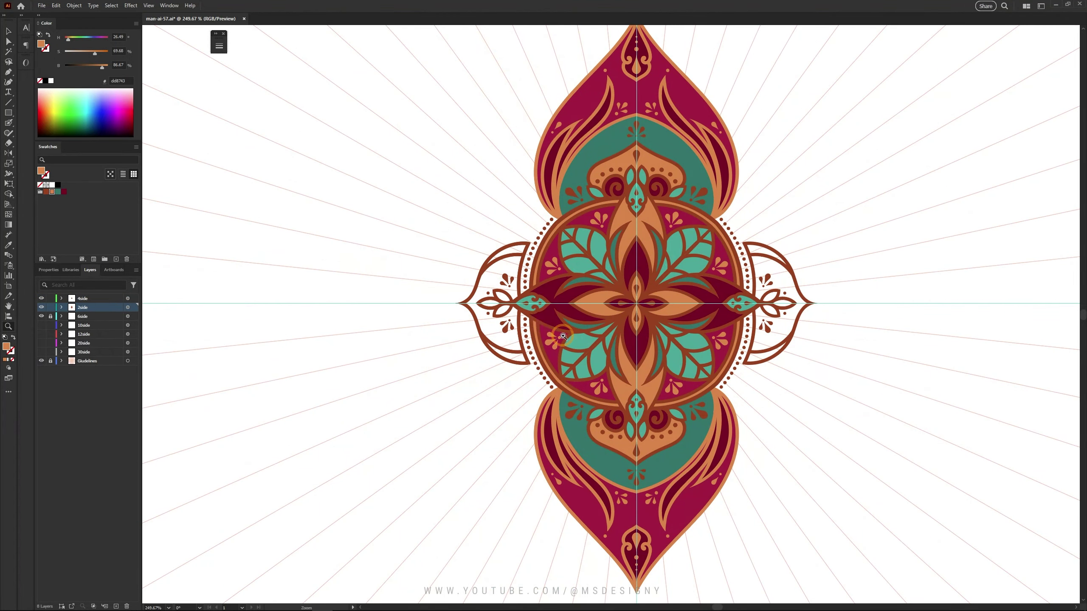
Step: Paint the side flower petals orange and draw a teal-filled side lobe
{"action": "left_click_drag", "start_coordinate": [518, 300], "coordinate": [586, 364]}
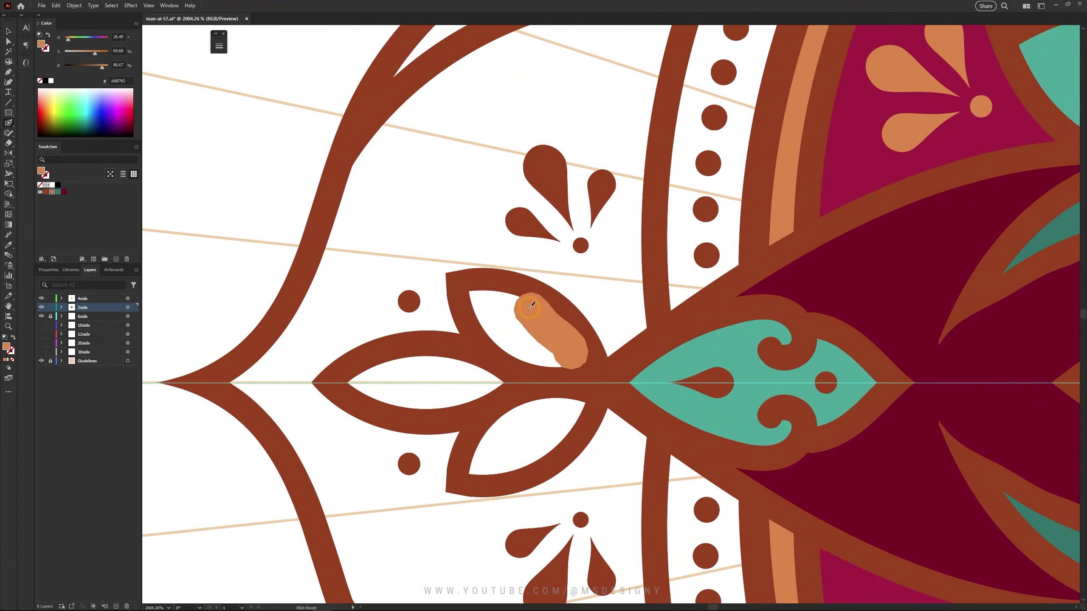
{"action": "left_click_drag", "start_coordinate": [510, 413], "coordinate": [390, 382]}
{"action": "left_click", "coordinate": [681, 364]}
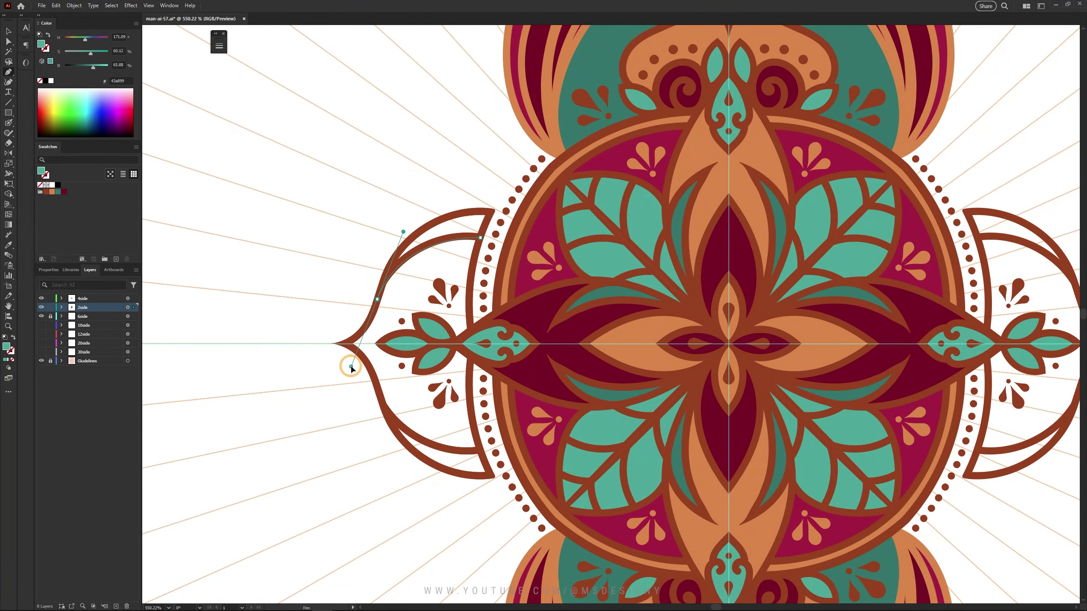
{"action": "left_click_drag", "start_coordinate": [351, 366], "coordinate": [348, 368]}
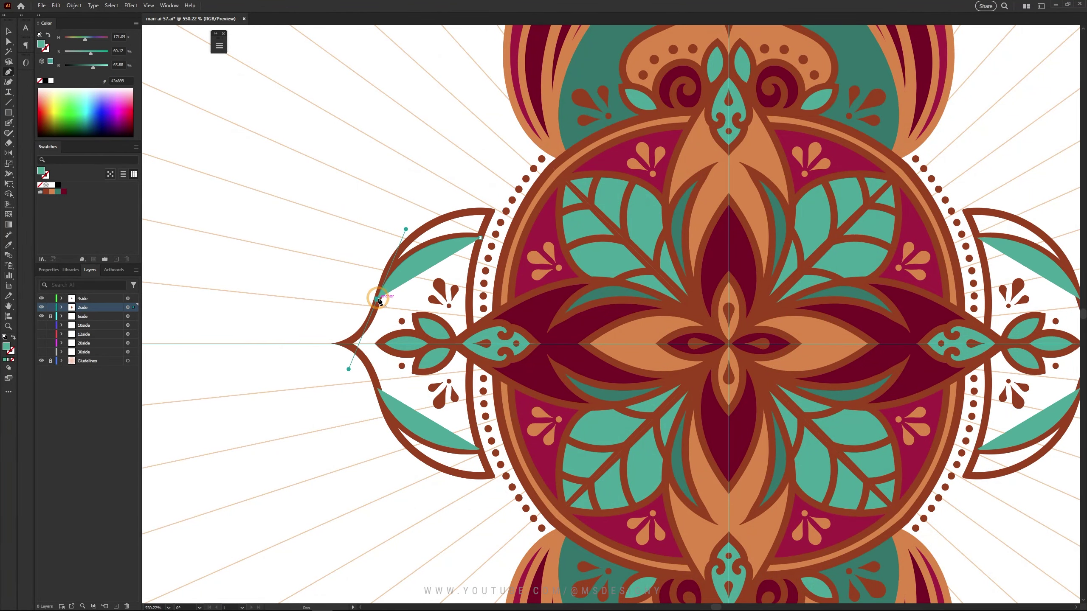
{"action": "left_click_drag", "start_coordinate": [467, 351], "coordinate": [472, 343]}
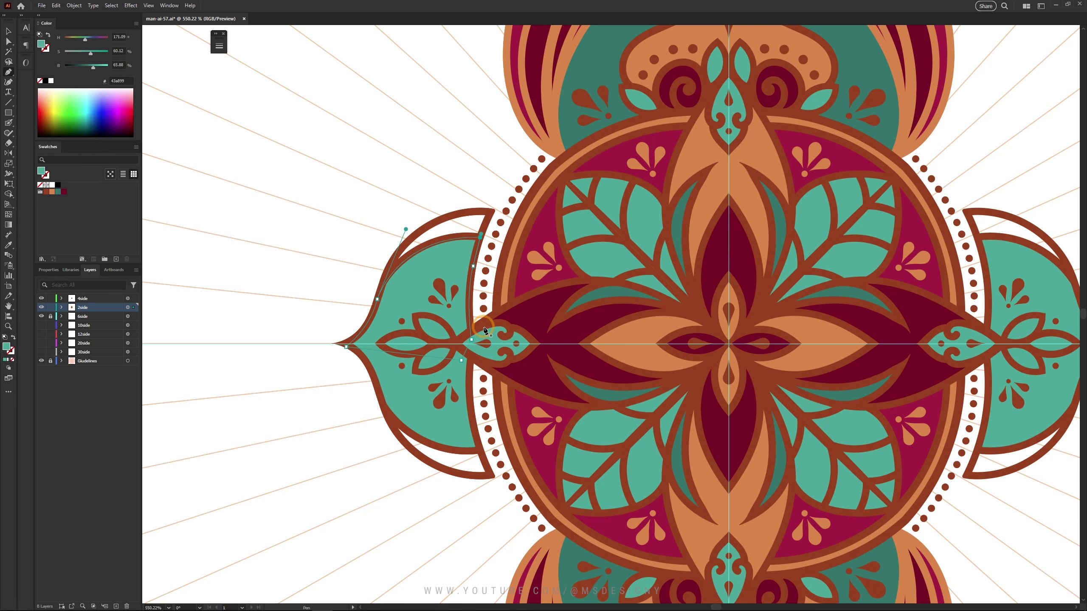
Step: Fill the lobe crescents orange, reshape the crescent, and paint orange over the flame-shaped edge
{"action": "mouse_move", "coordinate": [389, 203]}
{"action": "left_mouse_down"}
{"action": "mouse_move", "coordinate": [308, 309]}
{"action": "mouse_move", "coordinate": [361, 225]}
{"action": "left_mouse_up"}
{"action": "left_click", "coordinate": [436, 268]}
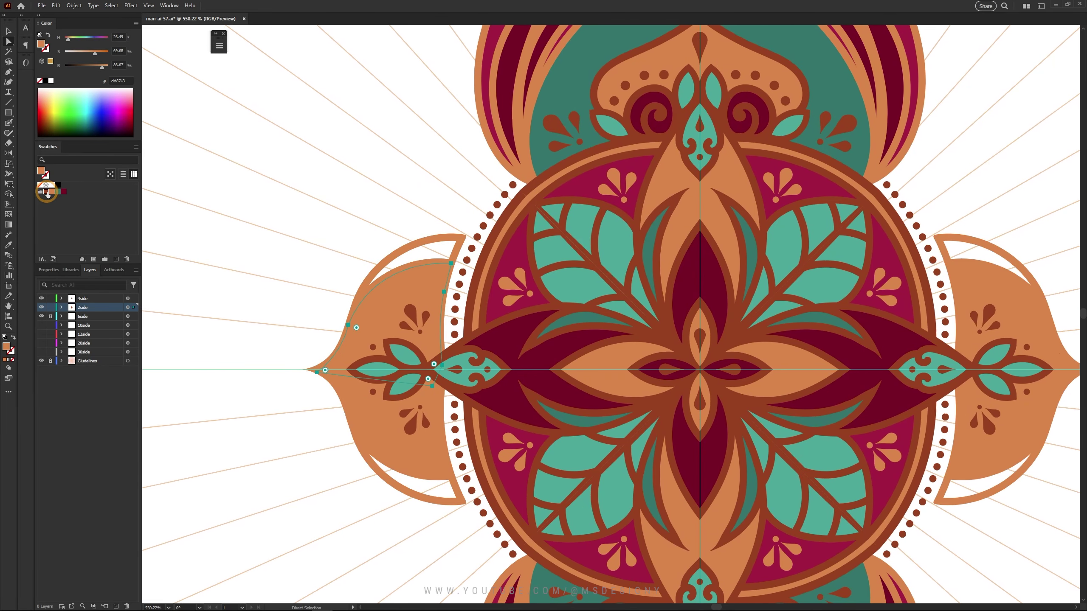
{"action": "scroll", "coordinate": [369, 311], "scroll_direction": "up", "scroll_amount": 5}
{"action": "left_click", "coordinate": [587, 402]}
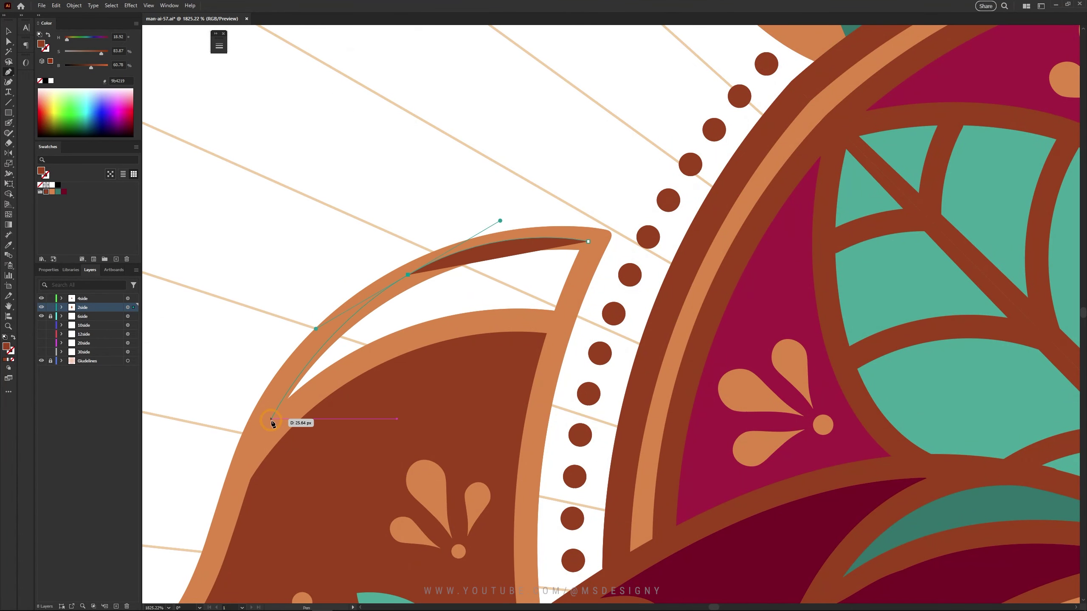
{"action": "left_click", "coordinate": [272, 419]}
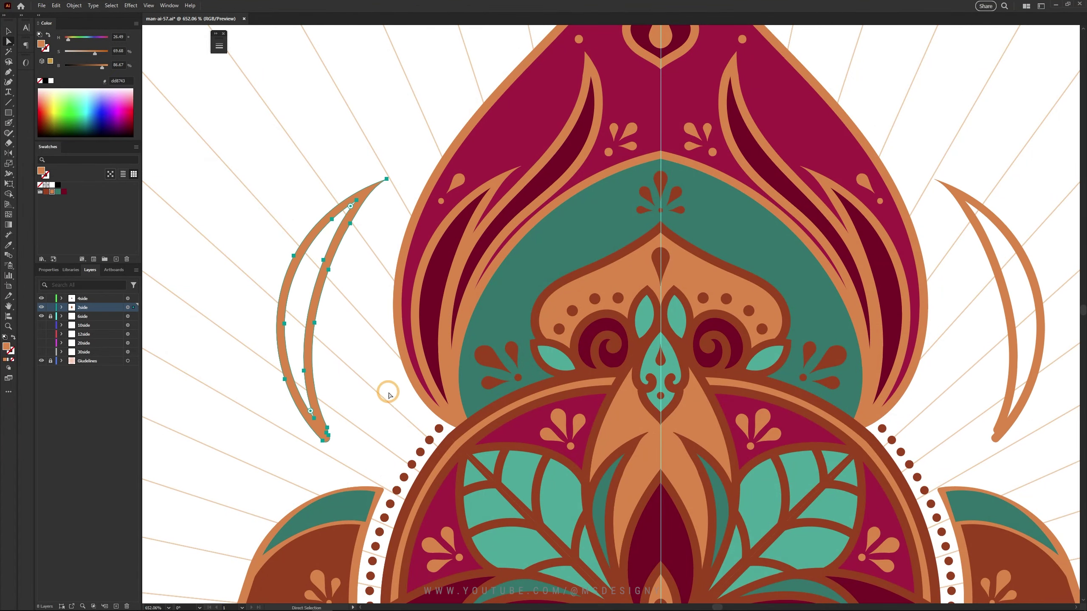
{"action": "left_click_drag", "start_coordinate": [467, 432], "coordinate": [400, 196]}
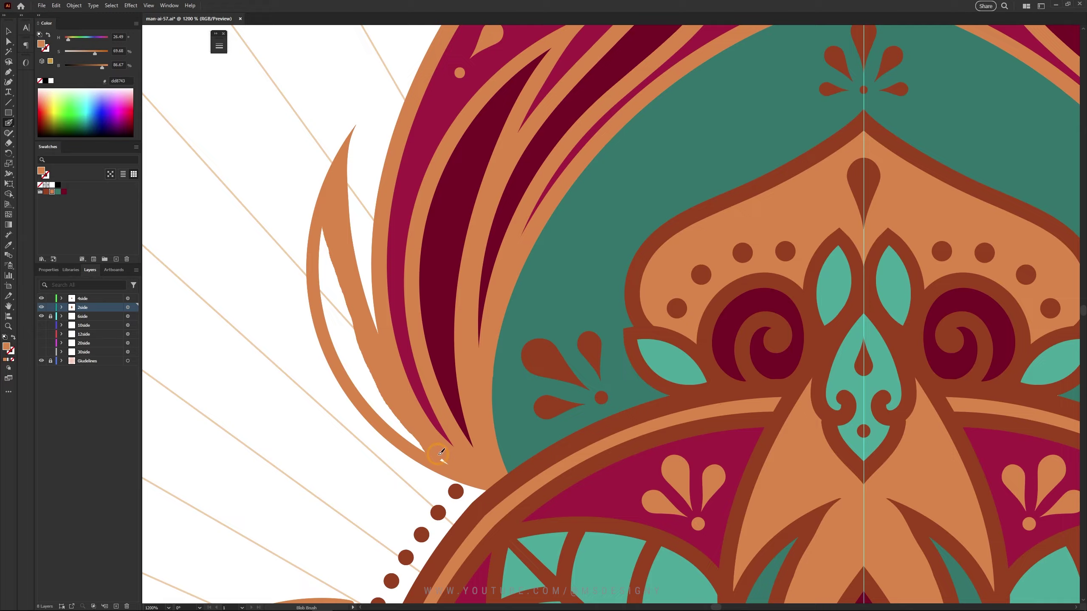
{"action": "left_click_drag", "start_coordinate": [328, 237], "coordinate": [435, 443]}
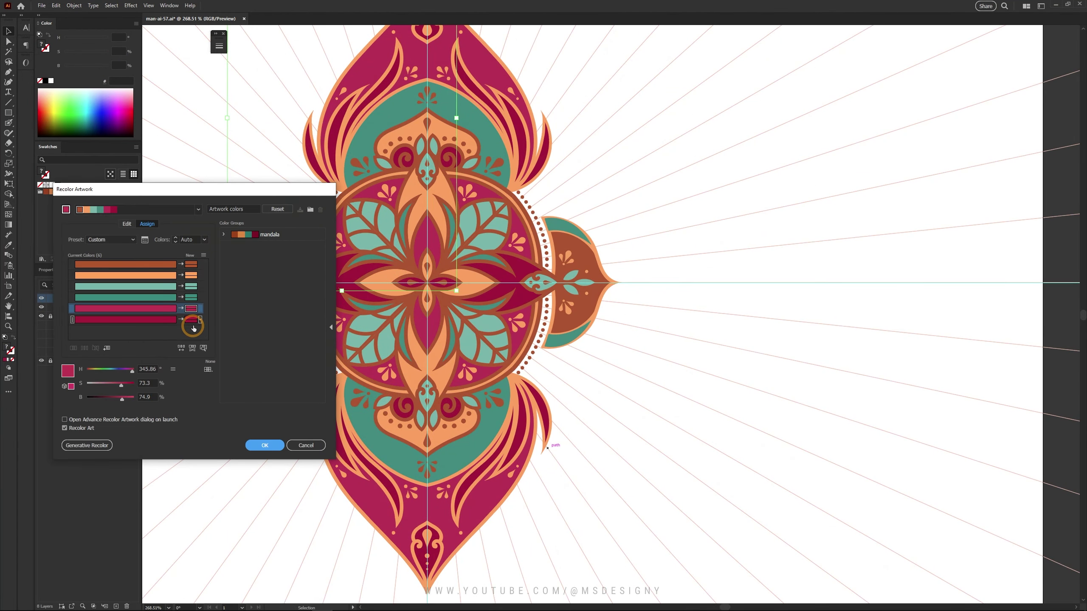
Step: Lower the magenta's saturation in Recolor Artwork and apply the deeper burgundy palette
{"action": "left_click_drag", "start_coordinate": [121, 385], "coordinate": [117, 385]}
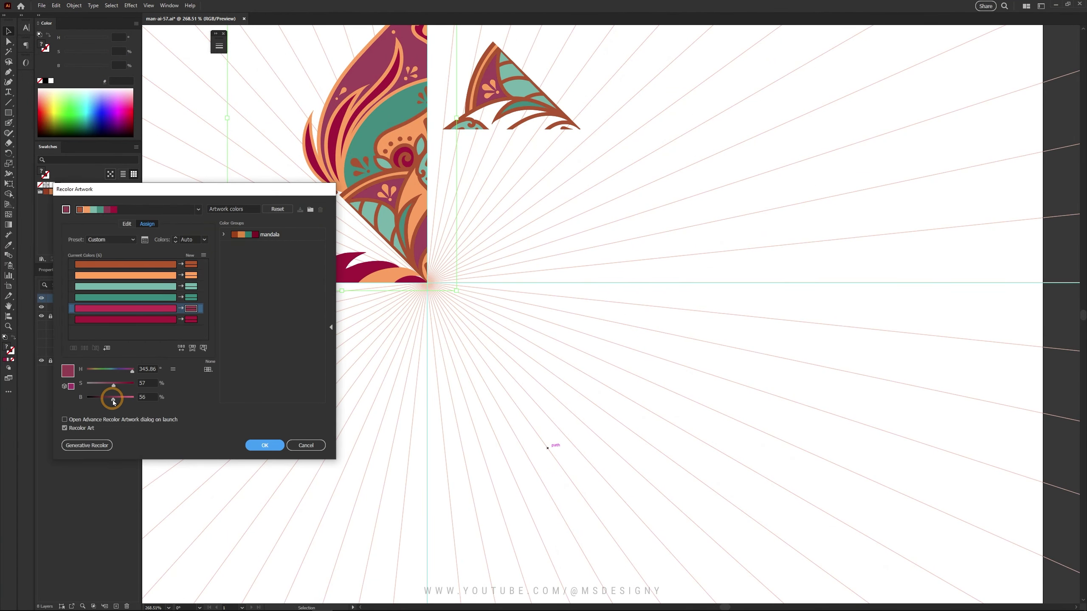
{"action": "left_click", "coordinate": [265, 445]}
{"action": "scroll", "coordinate": [672, 259], "scroll_direction": "down", "scroll_amount": 2}
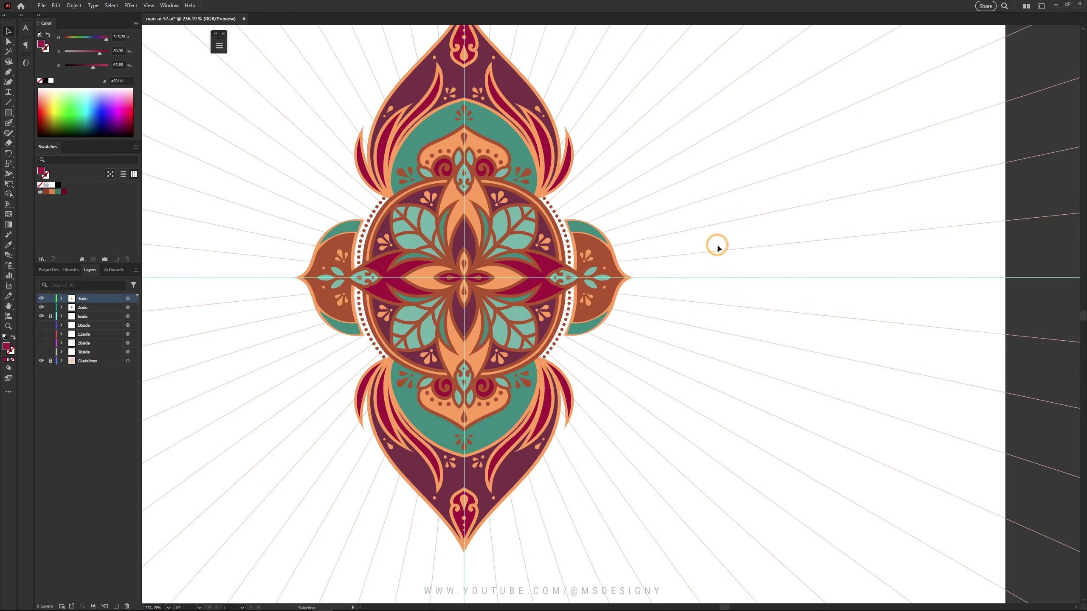